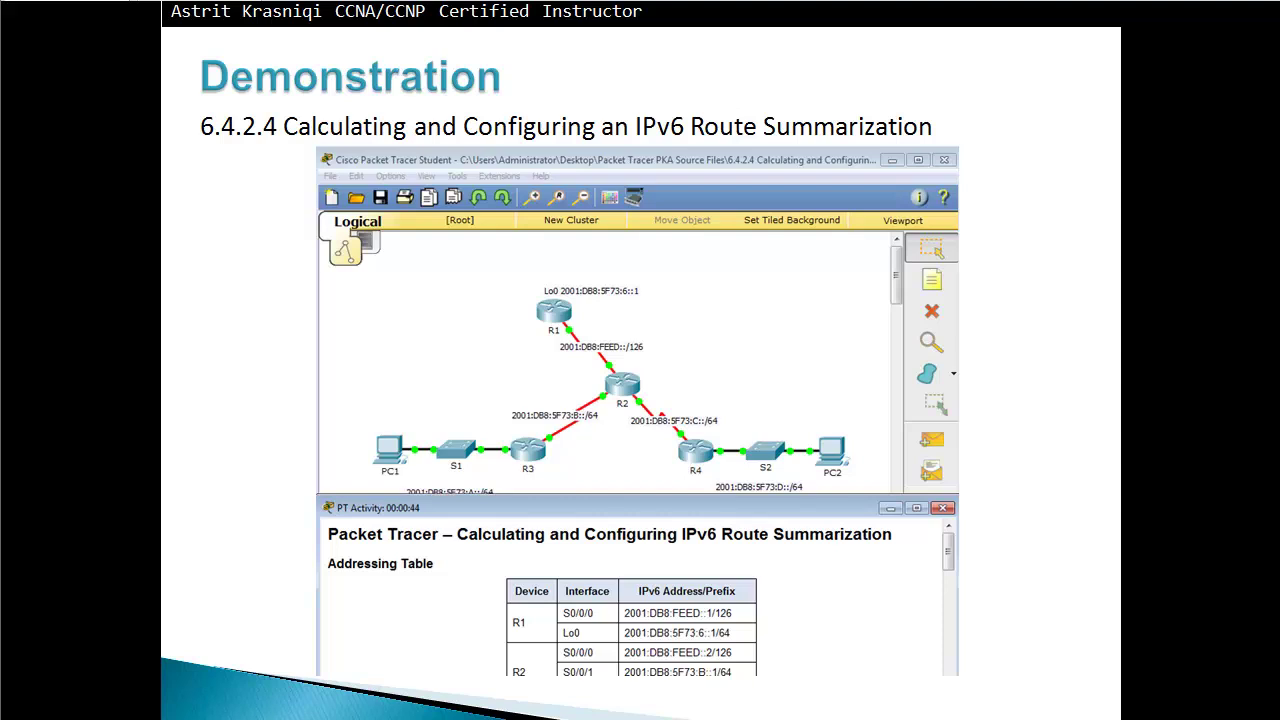
End the slide show and launch the 6.4.2.4 IPv6 route summarization file from the PKA Source Files folder.
{"action": "right_click", "coordinate": [590, 516]}
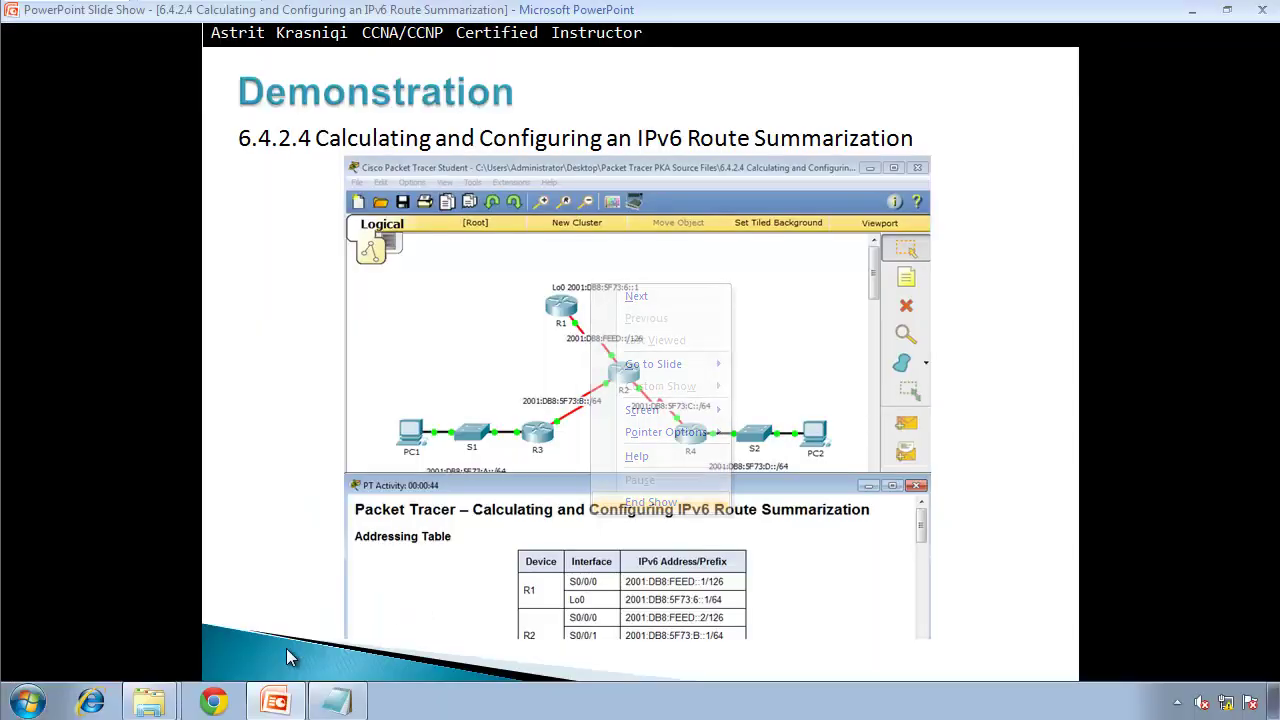
{"action": "key", "text": "Escape"}
{"action": "mouse_move", "coordinate": [102, 719]}
{"action": "left_click", "coordinate": [153, 621]}
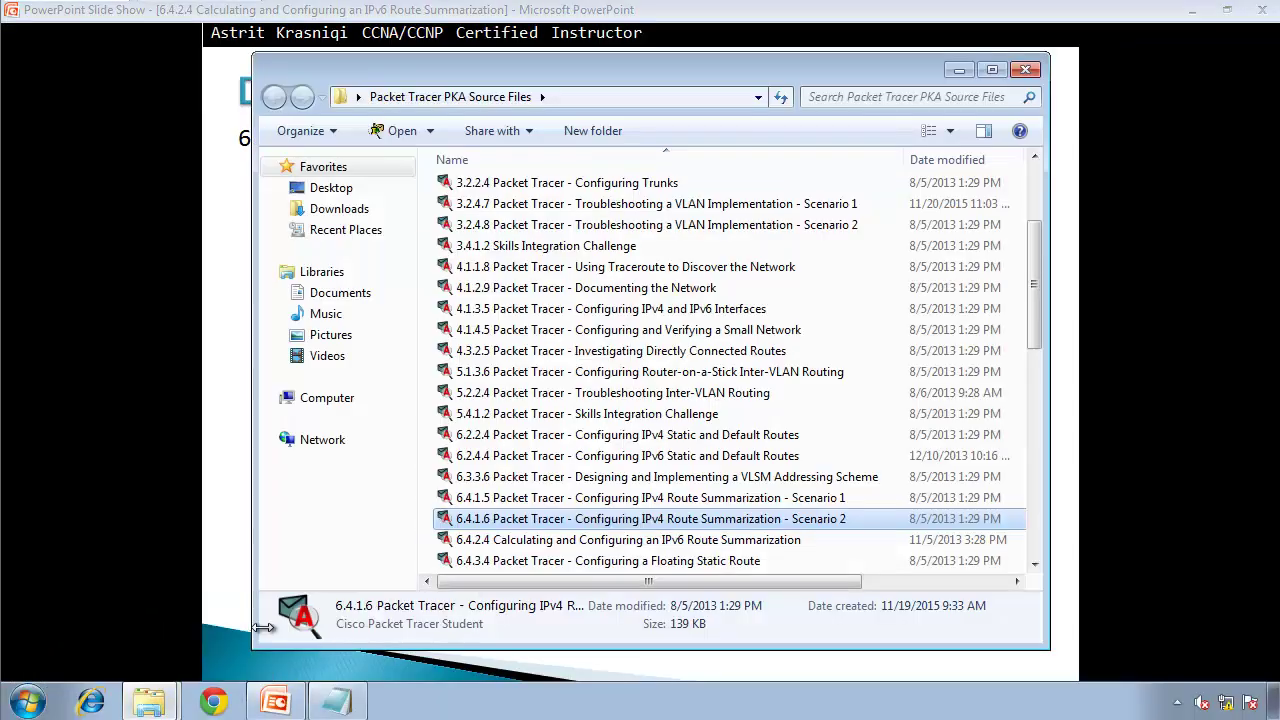
{"action": "double_click", "coordinate": [600, 541]}
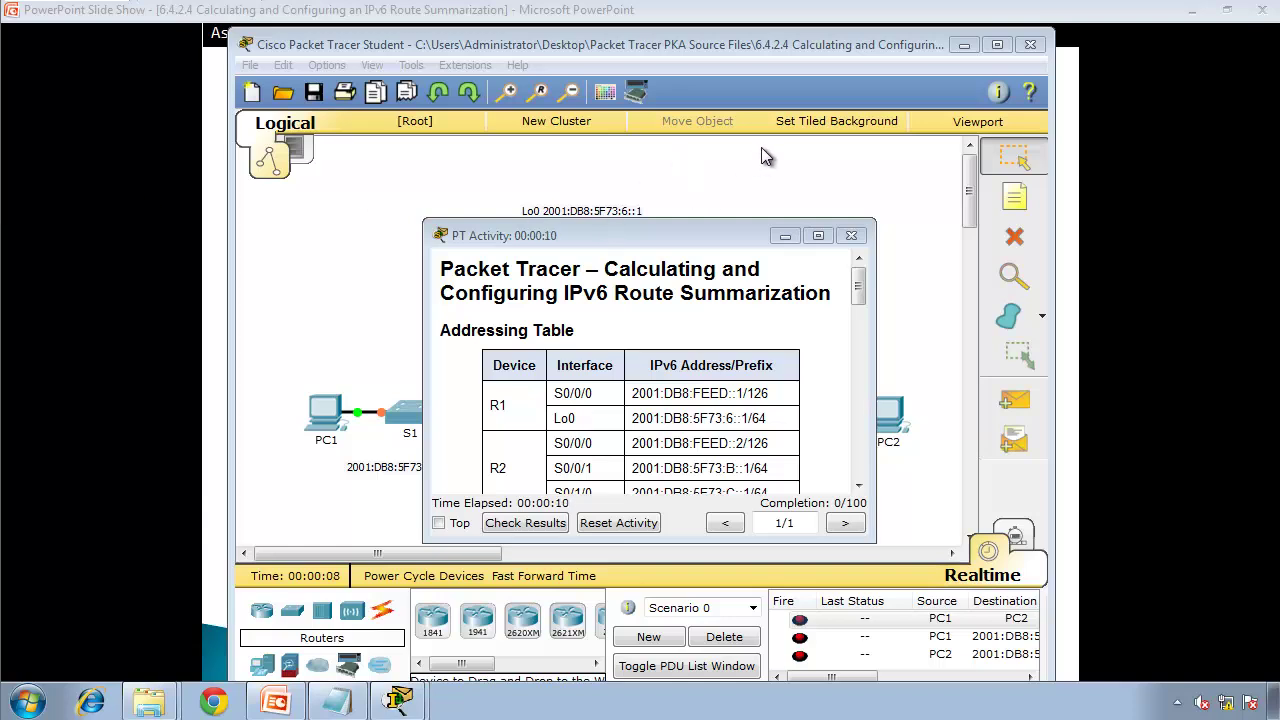
Cancel the User Profile prompt and dock the Packet Tracer topology on the right half.
{"action": "mouse_move", "coordinate": [398, 697]}
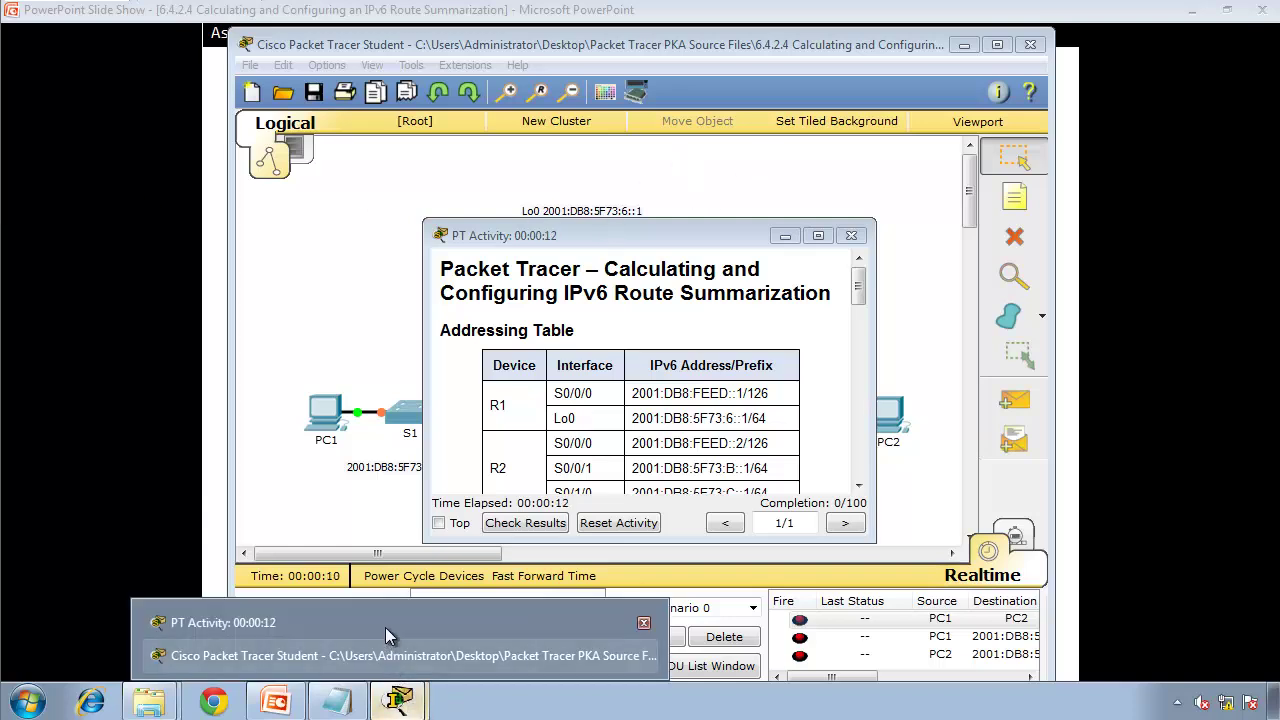
{"action": "left_click", "coordinate": [390, 655]}
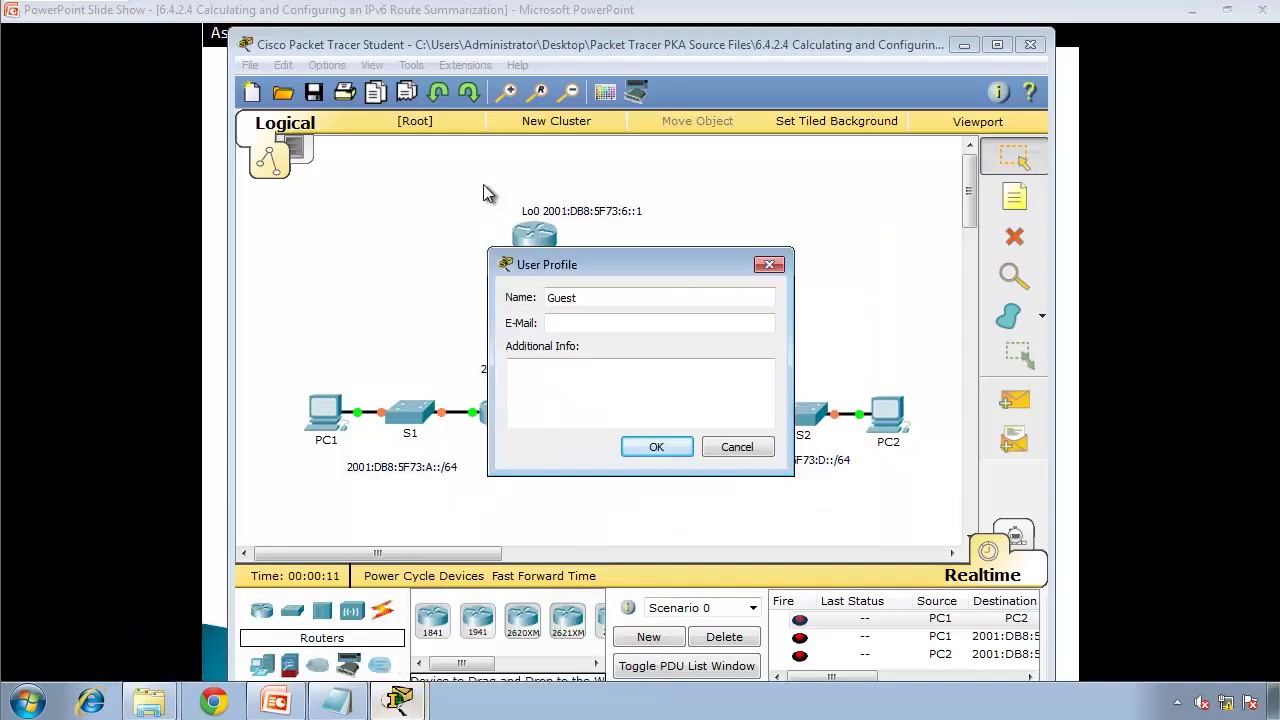
{"action": "left_click", "coordinate": [733, 448]}
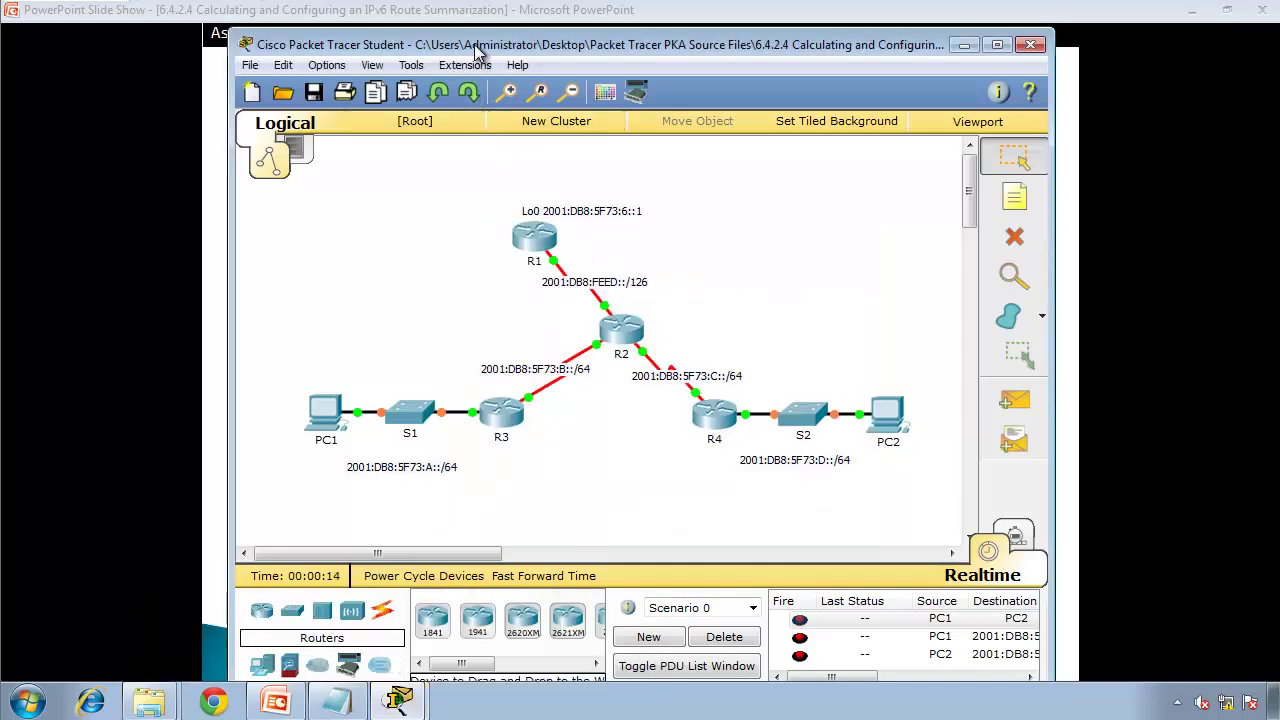
{"action": "key", "text": "super+Right"}
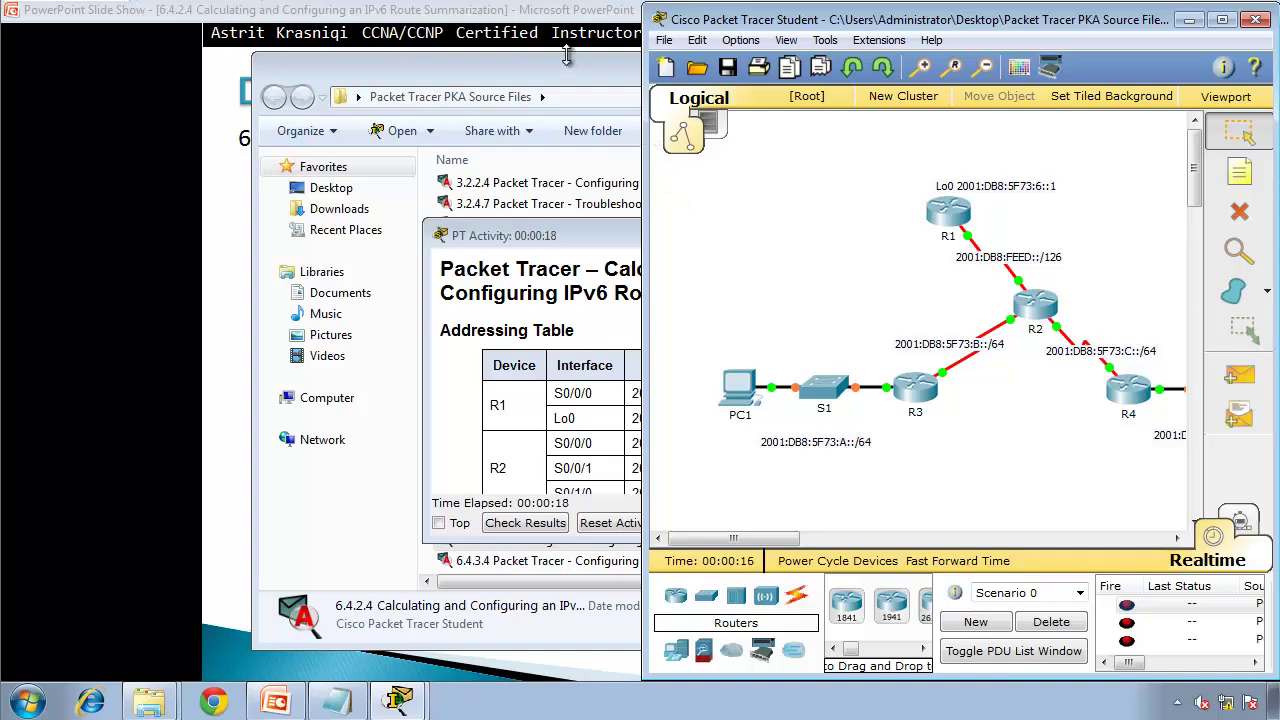
Dock the PT Activity instructions window on the left half of the screen.
{"action": "left_click", "coordinate": [585, 237]}
{"action": "left_click_drag", "start_coordinate": [585, 237], "coordinate": [199, 13]}
{"action": "double_click", "coordinate": [199, 13]}
{"action": "left_click_drag", "start_coordinate": [605, 238], "coordinate": [2, 28]}
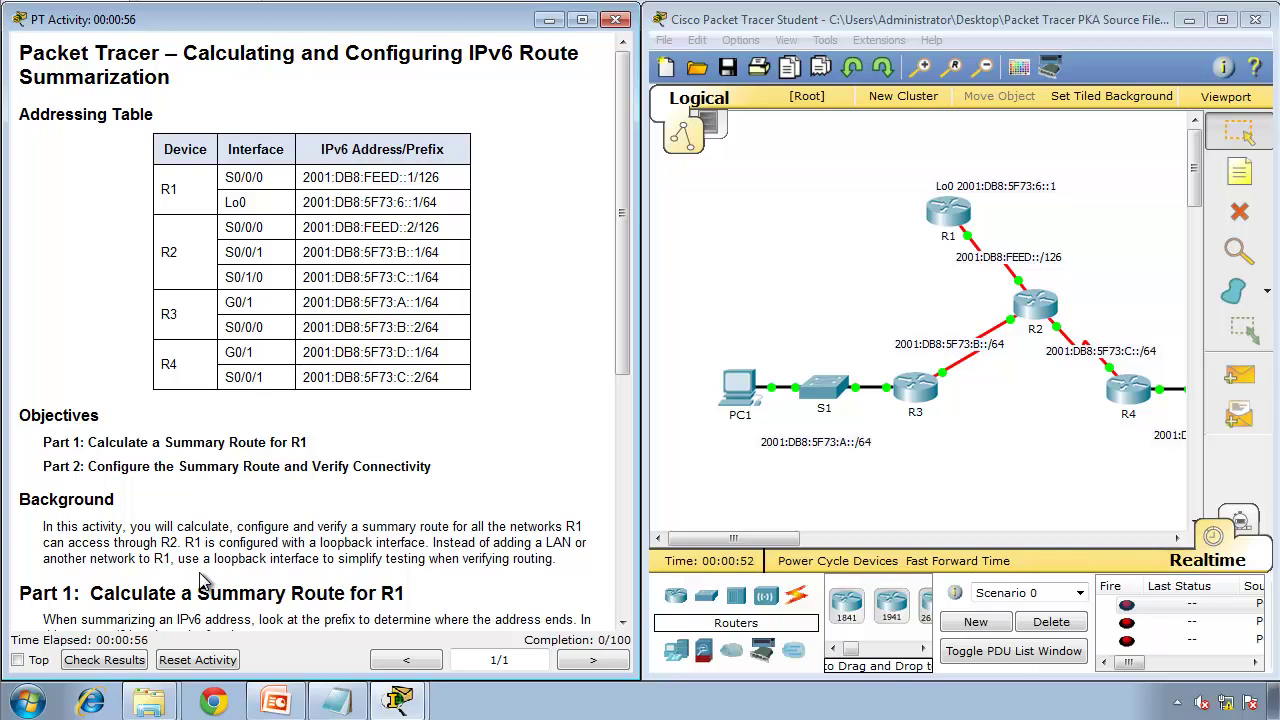
{"action": "left_click", "coordinate": [619, 415]}
{"action": "scroll", "coordinate": [626, 321], "scroll_direction": "up", "scroll_amount": 3}
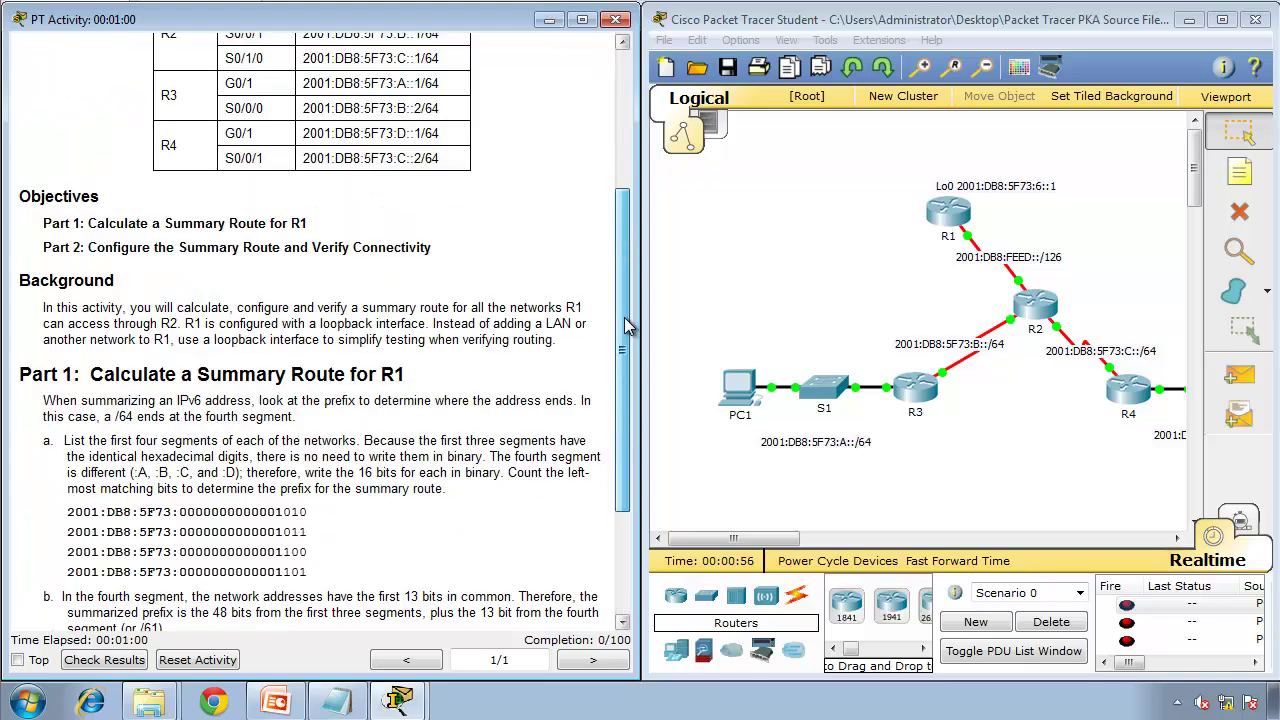
{"action": "scroll", "coordinate": [626, 418], "scroll_direction": "down", "scroll_amount": 3}
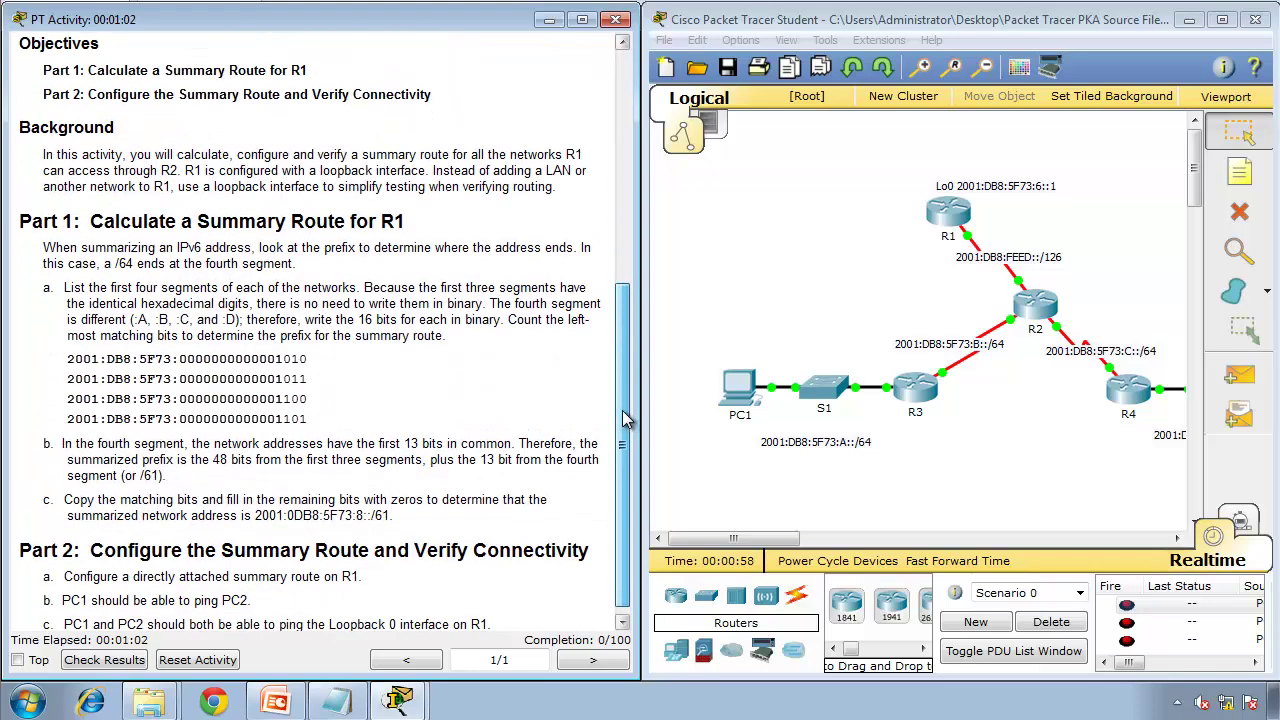
{"action": "left_click_drag", "start_coordinate": [624, 422], "coordinate": [648, 227]}
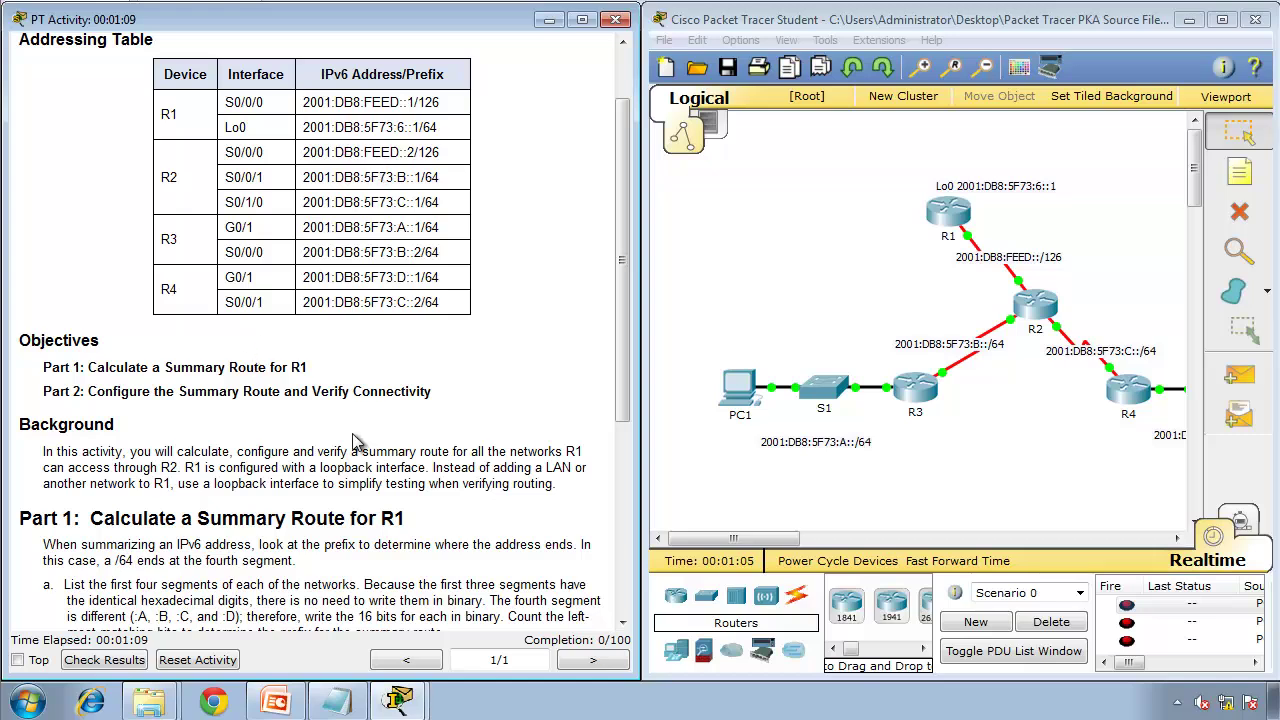
Delete the old IPv4 subnet notes in Notepad to leave an empty page.
{"action": "left_click", "coordinate": [336, 700]}
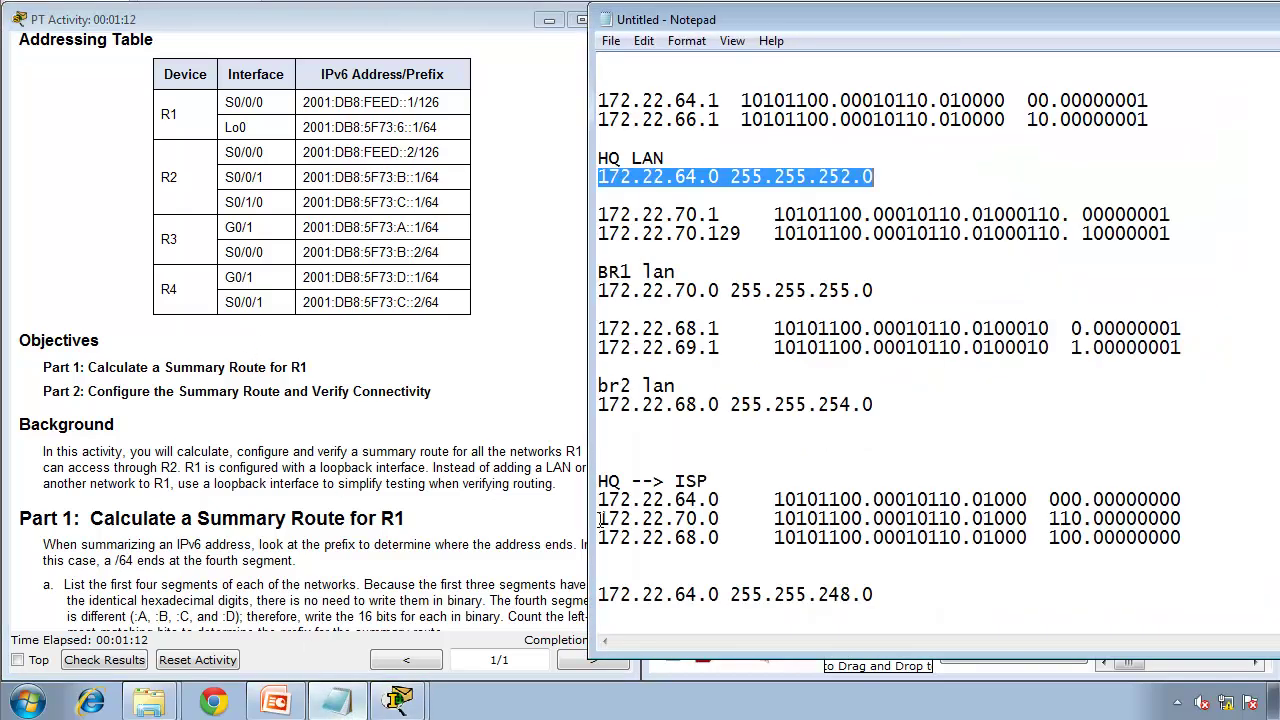
{"action": "left_click", "coordinate": [886, 600]}
{"action": "key", "text": "Return"}
{"action": "key", "text": "Return"}
{"action": "key", "text": "Return"}
{"action": "key", "text": "Return"}
{"action": "key", "text": "Return"}
{"action": "key", "text": "Return"}
{"action": "key", "text": "Return"}
{"action": "key", "text": "Return"}
{"action": "key", "text": "Return"}
{"action": "key", "text": "Return"}
{"action": "key", "text": "Return"}
{"action": "key", "text": "Return"}
{"action": "key", "text": "Return"}
{"action": "key", "text": "Return"}
{"action": "key", "text": "Return"}
{"action": "key", "text": "Return"}
{"action": "key", "text": "Return"}
{"action": "key", "text": "Return"}
{"action": "key", "text": "Return"}
{"action": "key", "text": "Return"}
{"action": "key", "text": "Return"}
{"action": "key", "text": "Return"}
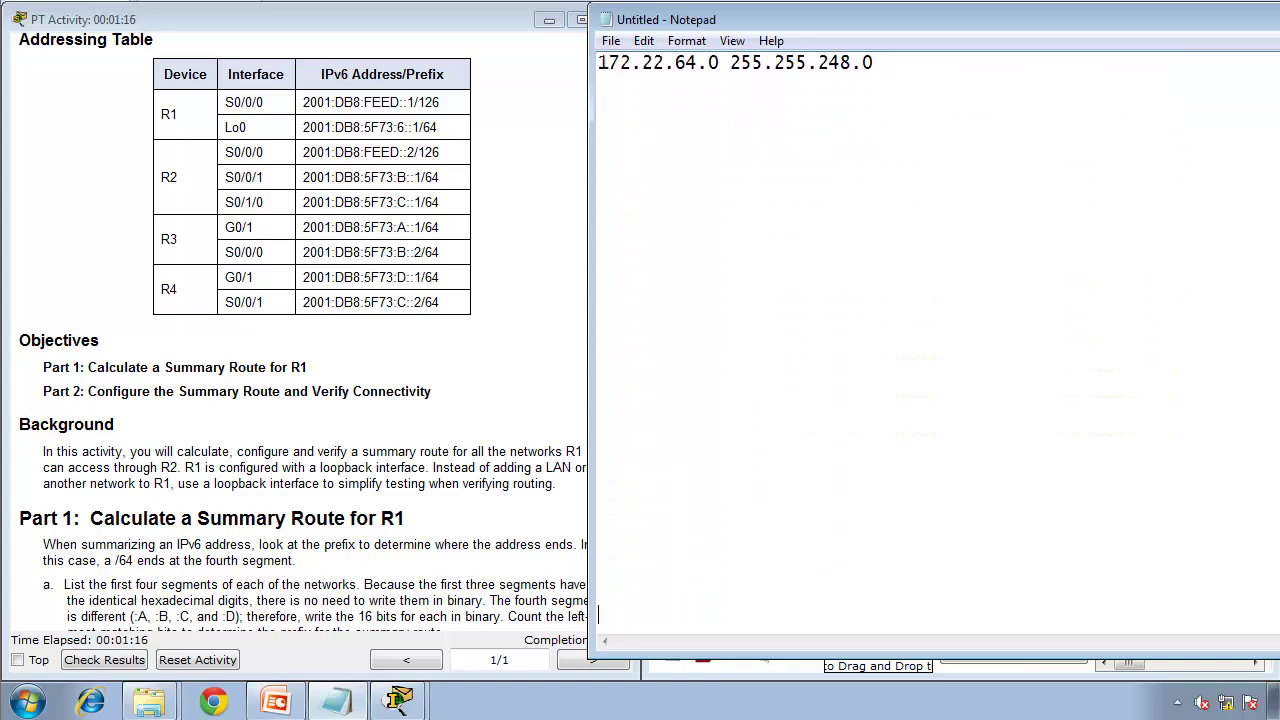
{"action": "left_click", "coordinate": [620, 64]}
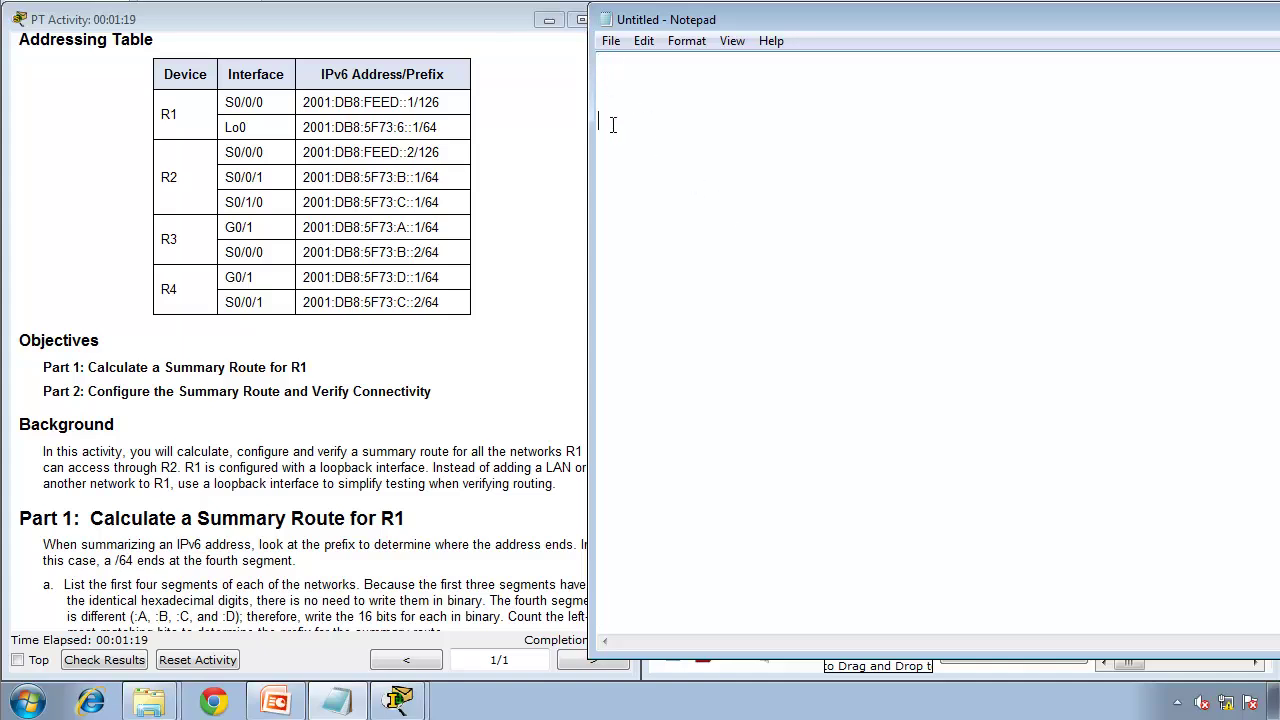
Select and copy the R2 through R4 interface and address rows from the addressing table.
{"action": "left_click_drag", "start_coordinate": [158, 143], "coordinate": [441, 298]}
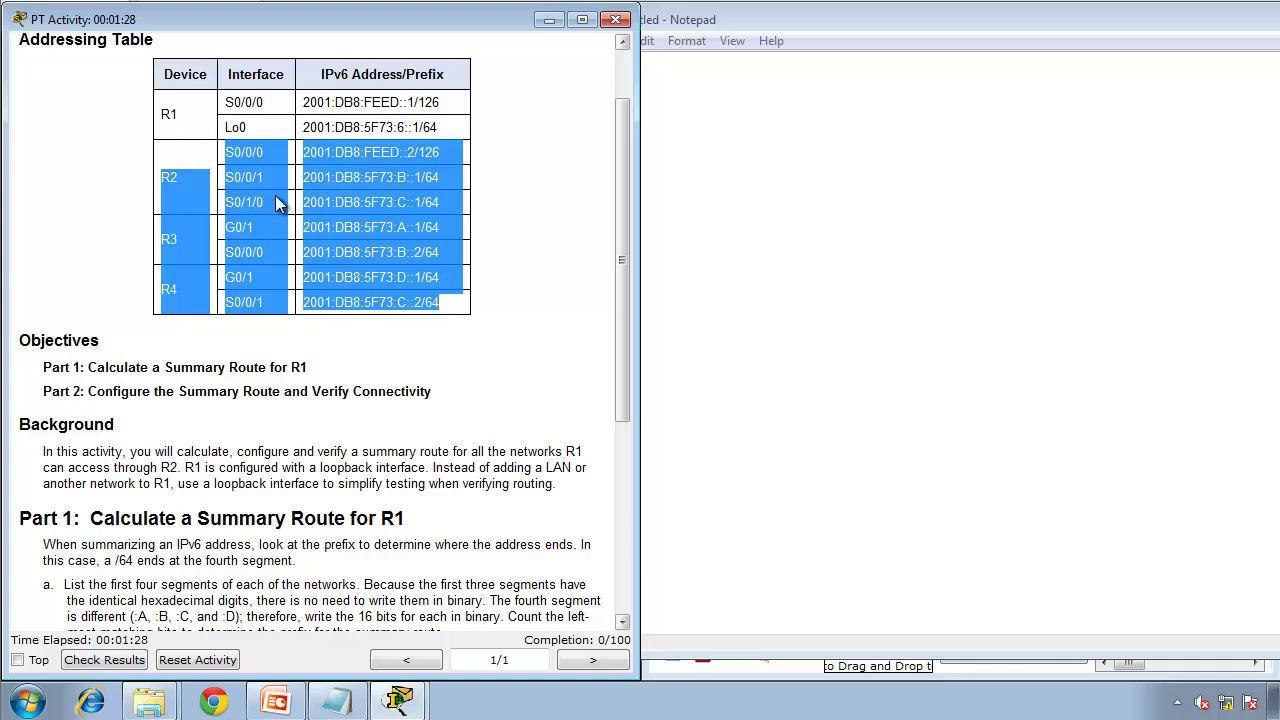
{"action": "left_click", "coordinate": [418, 222]}
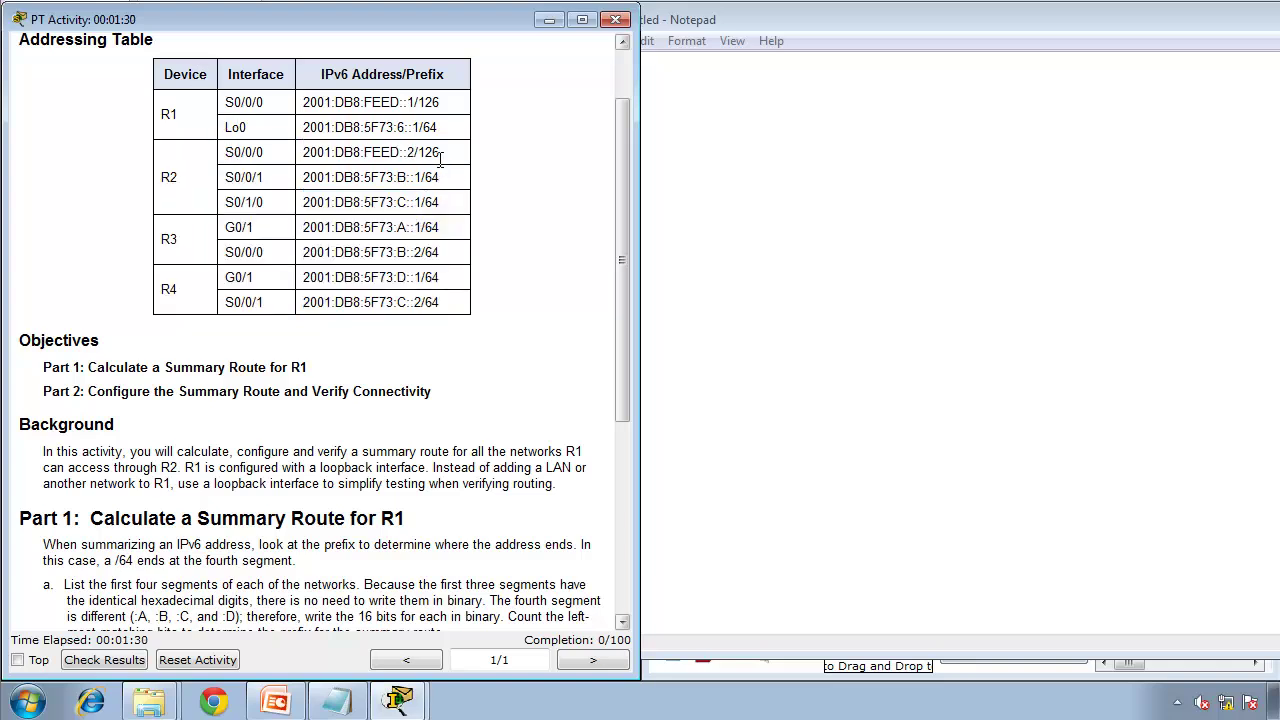
{"action": "left_click_drag", "start_coordinate": [441, 152], "coordinate": [433, 152]}
{"action": "mouse_move", "coordinate": [314, 168]}
{"action": "left_mouse_down"}
{"action": "mouse_move", "coordinate": [250, 160]}
{"action": "mouse_move", "coordinate": [317, 153]}
{"action": "left_mouse_up"}
{"action": "left_click_drag", "start_coordinate": [436, 308], "coordinate": [175, 143]}
{"action": "key", "text": "ctrl+c"}
Paste the R2–R4 rows into Notepad and delete R2's device and interface label lines.
{"action": "left_click", "coordinate": [1081, 249]}
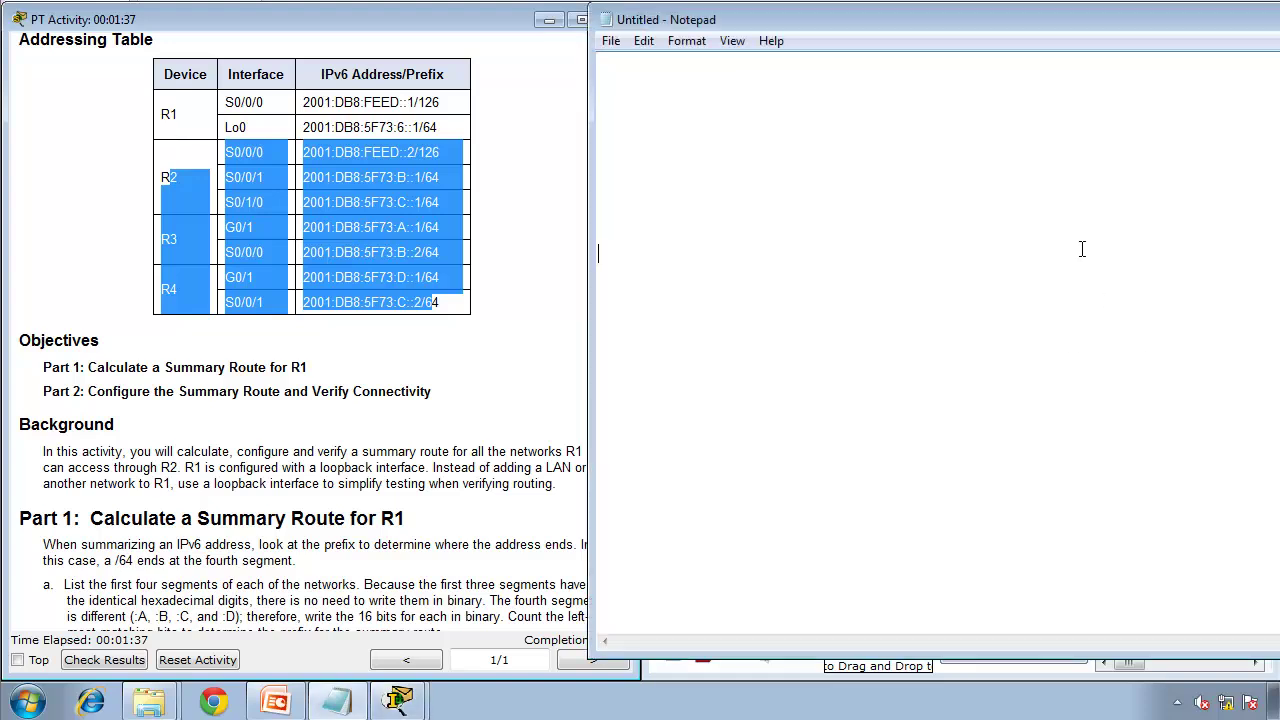
{"action": "key", "text": "ctrl+v"}
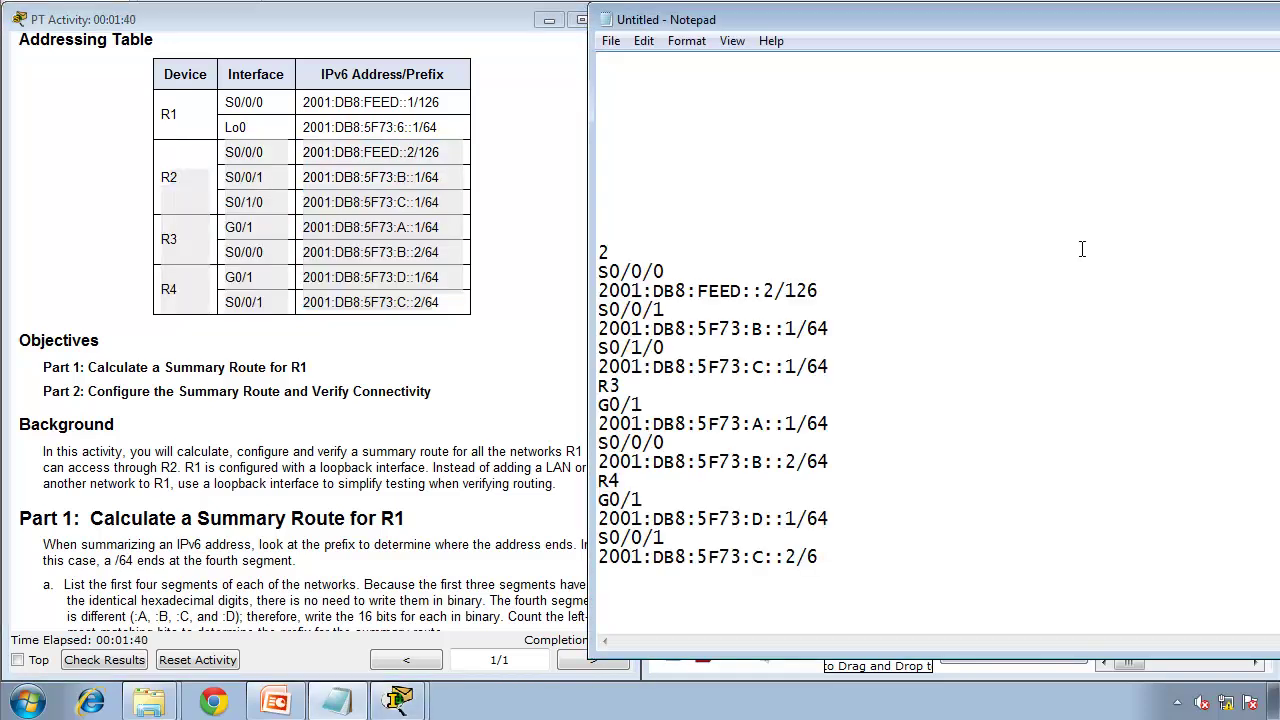
{"action": "key", "text": "Up"}
{"action": "key", "text": "Up"}
{"action": "key", "text": "Up"}
{"action": "key", "text": "Up"}
{"action": "key", "text": "Down"}
{"action": "key", "text": "shift+Down"}
{"action": "key", "text": "shift+Down"}
{"action": "key", "text": "Delete"}
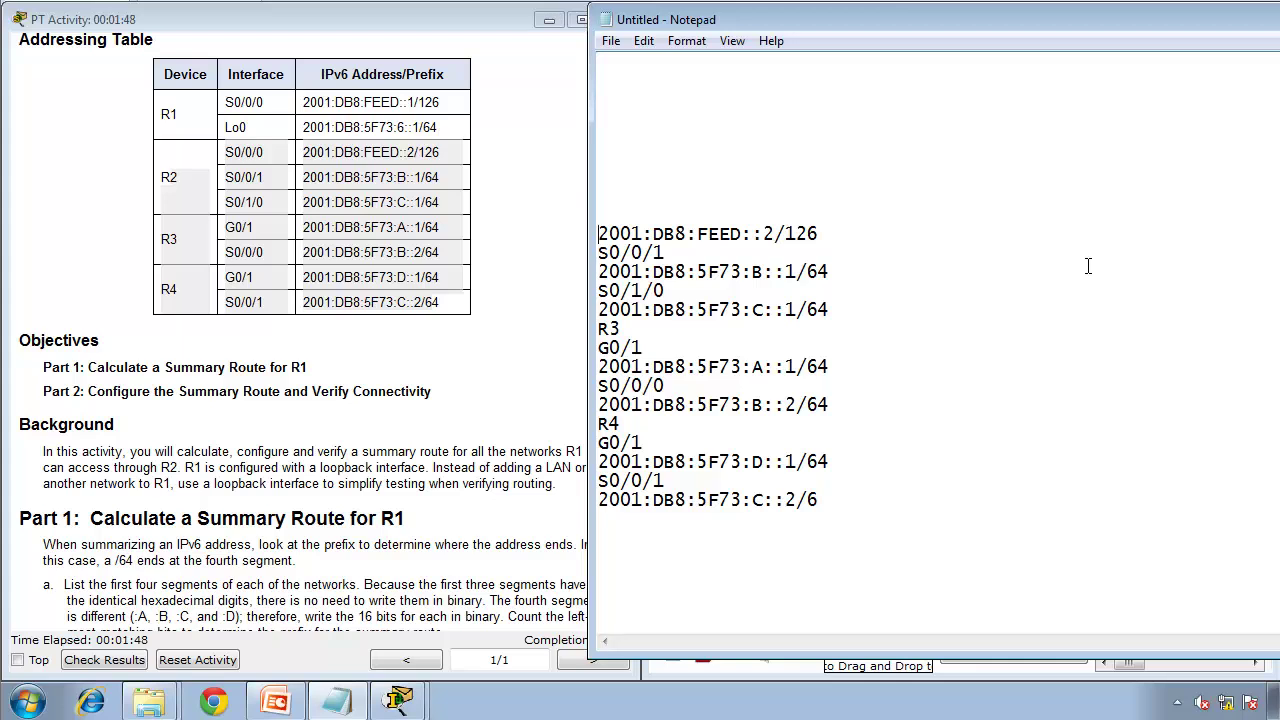
{"action": "key", "text": "shift+Down"}
{"action": "key", "text": "Delete"}
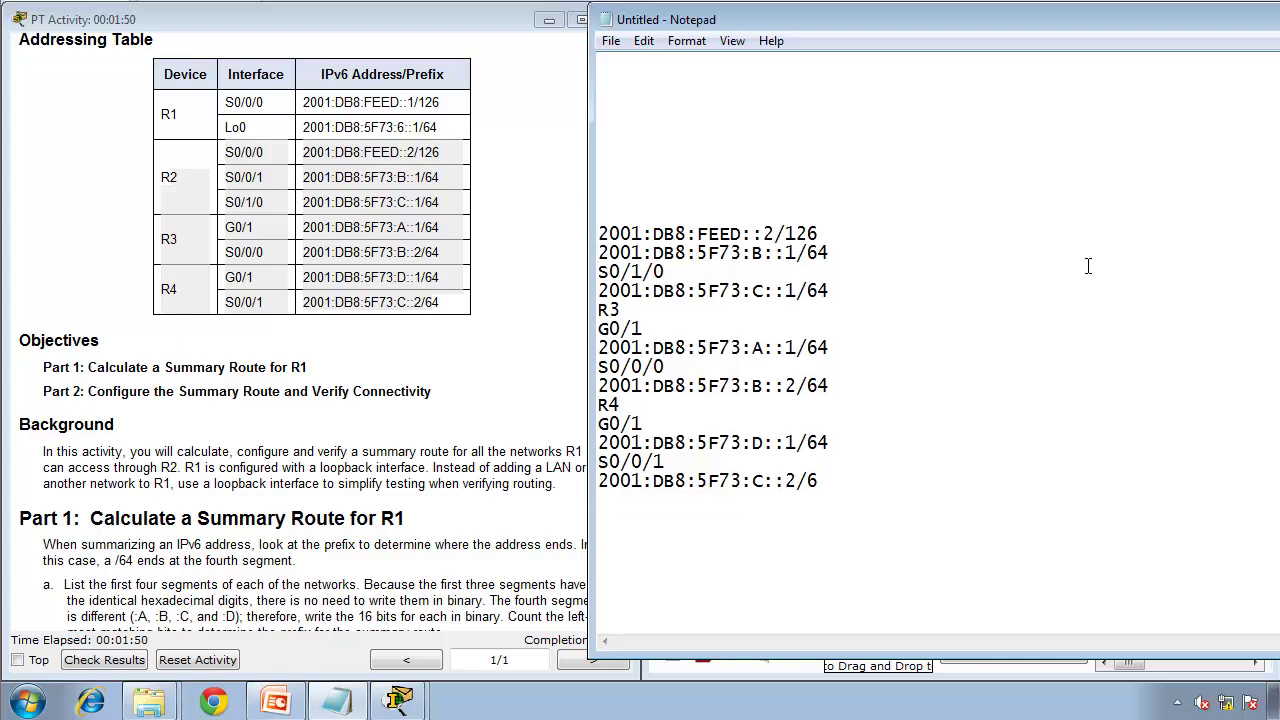
{"action": "key", "text": "Down"}
{"action": "key", "text": "Down"}
{"action": "key", "text": "shift+Up"}
{"action": "key", "text": "Delete"}
{"action": "key", "text": "Down"}
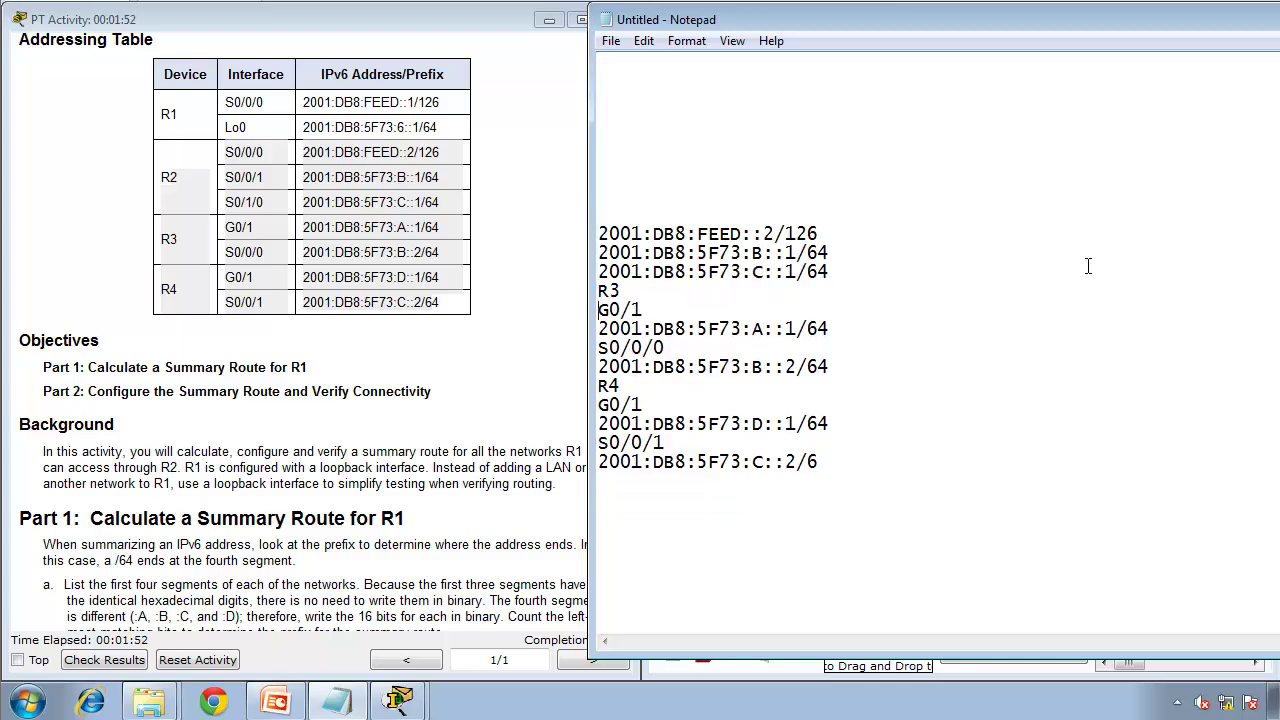
Delete the R3 and R4 label lines, leaving only the seven IPv6 addresses.
{"action": "key", "text": "BackSpace"}
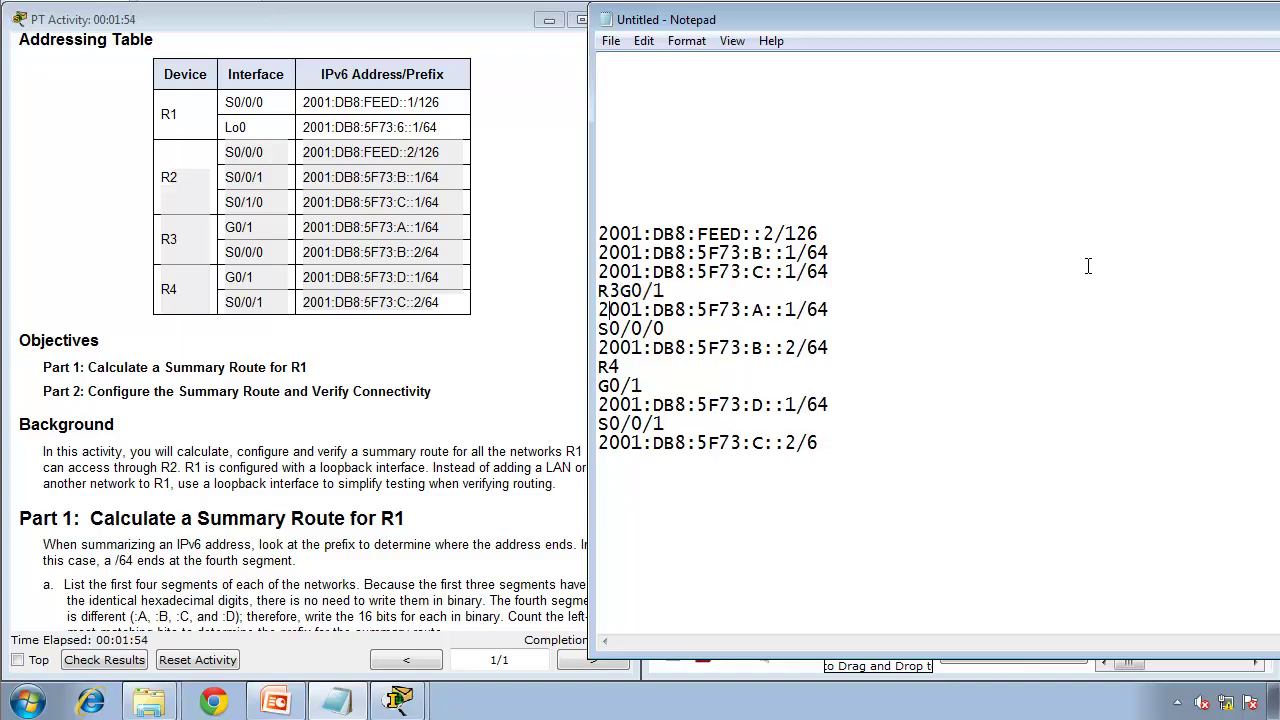
{"action": "key", "text": "Home"}
{"action": "key", "text": "shift+Down"}
{"action": "key", "text": "Delete"}
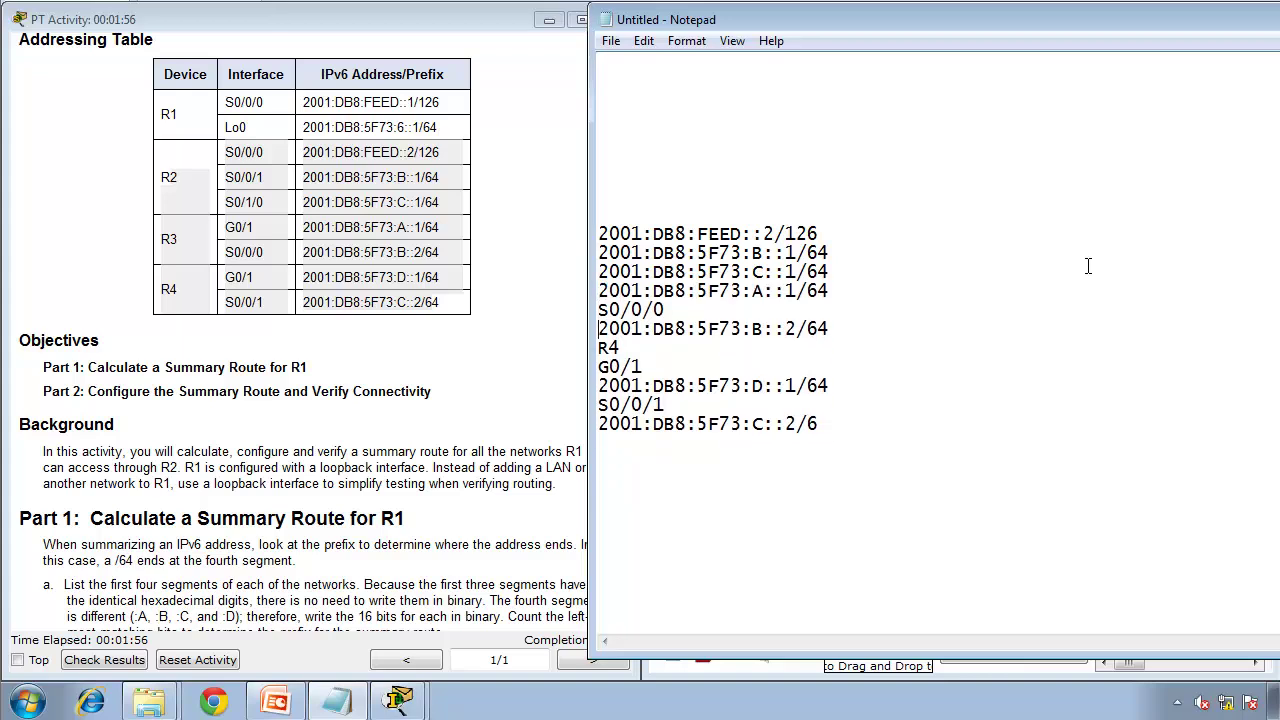
{"action": "key", "text": "shift+Down"}
{"action": "key", "text": "Delete"}
{"action": "key", "text": "Up"}
{"action": "key", "text": "Up"}
{"action": "key", "text": "Up"}
{"action": "key", "text": "shift+Down"}
{"action": "key", "text": "shift+Down"}
{"action": "key", "text": "Delete"}
{"action": "key", "text": "Down"}
{"action": "key", "text": "Down"}
{"action": "key", "text": "Up"}
{"action": "key", "text": "shift+Down"}
{"action": "key", "text": "Delete"}
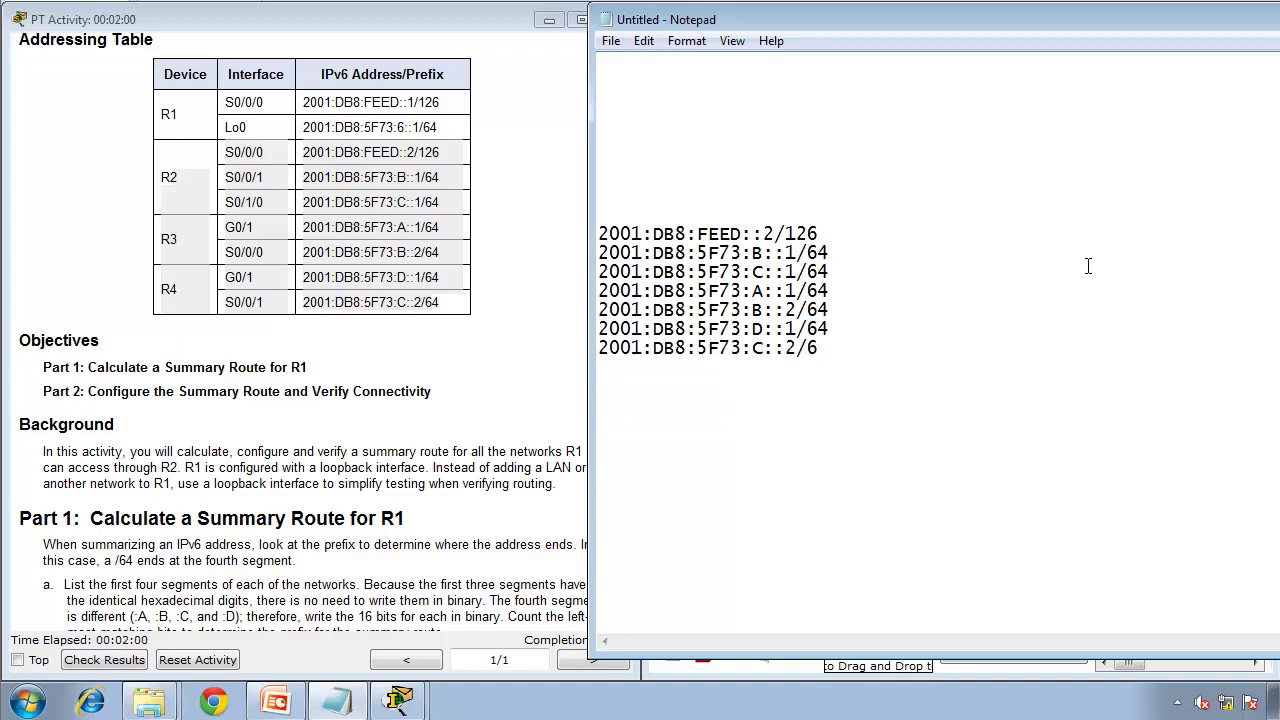
{"action": "left_click", "coordinate": [387, 150]}
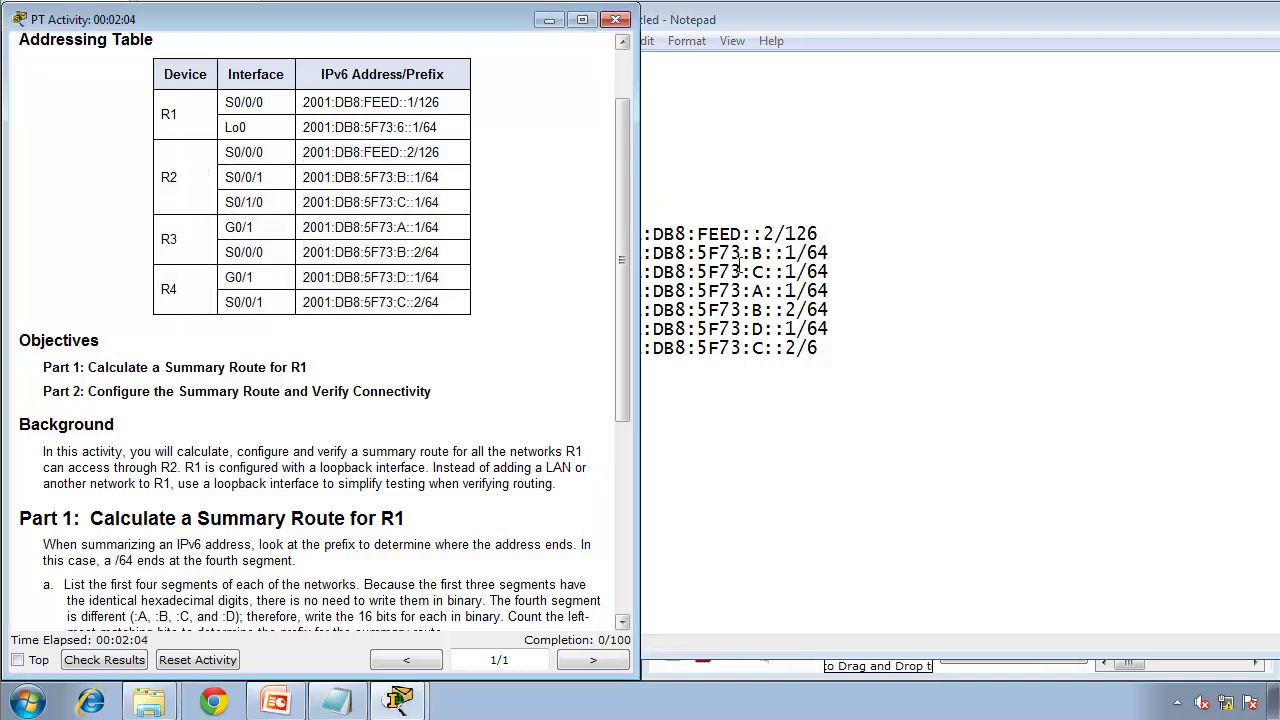
{"action": "left_click", "coordinate": [705, 364]}
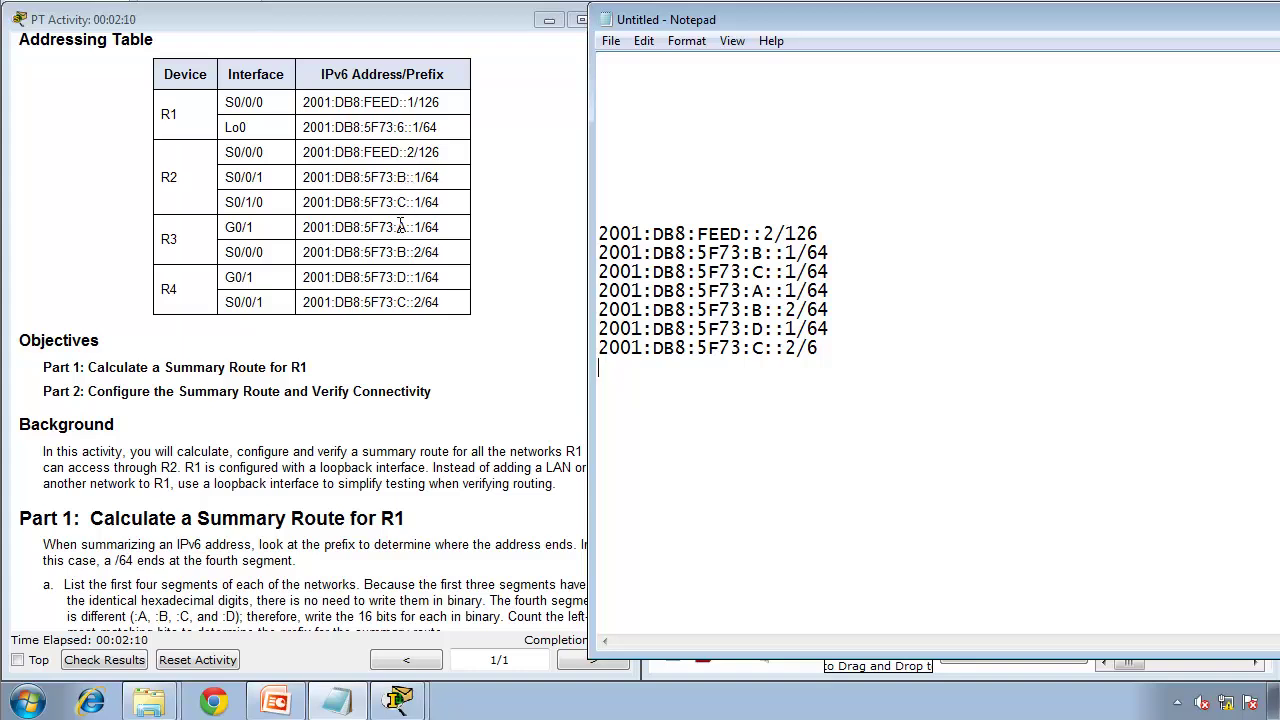
Read the Part 1 summary-route calculation steps, then return to the address list in Notepad.
{"action": "left_click", "coordinate": [452, 542]}
{"action": "left_click_drag", "start_coordinate": [620, 386], "coordinate": [572, 591]}
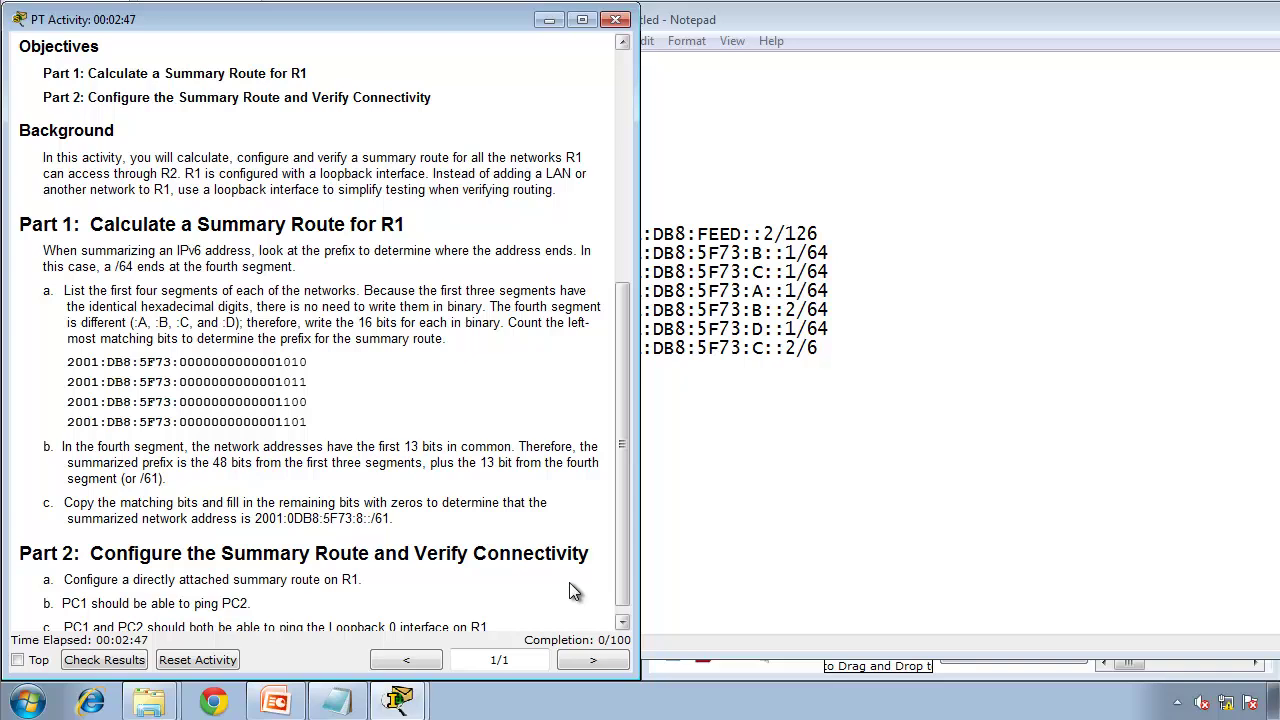
{"action": "left_click", "coordinate": [864, 437]}
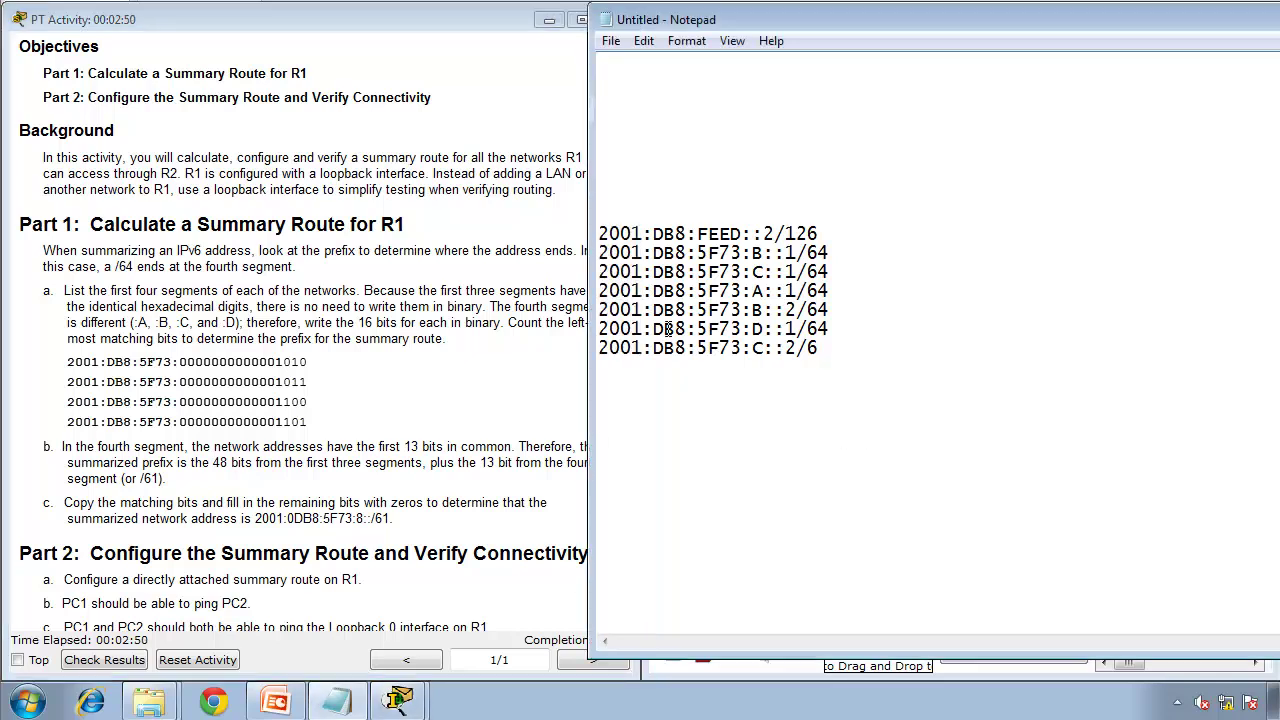
Compare against the addressing table and highlight the 2001 and DB8 segments of the first address.
{"action": "left_click", "coordinate": [507, 236]}
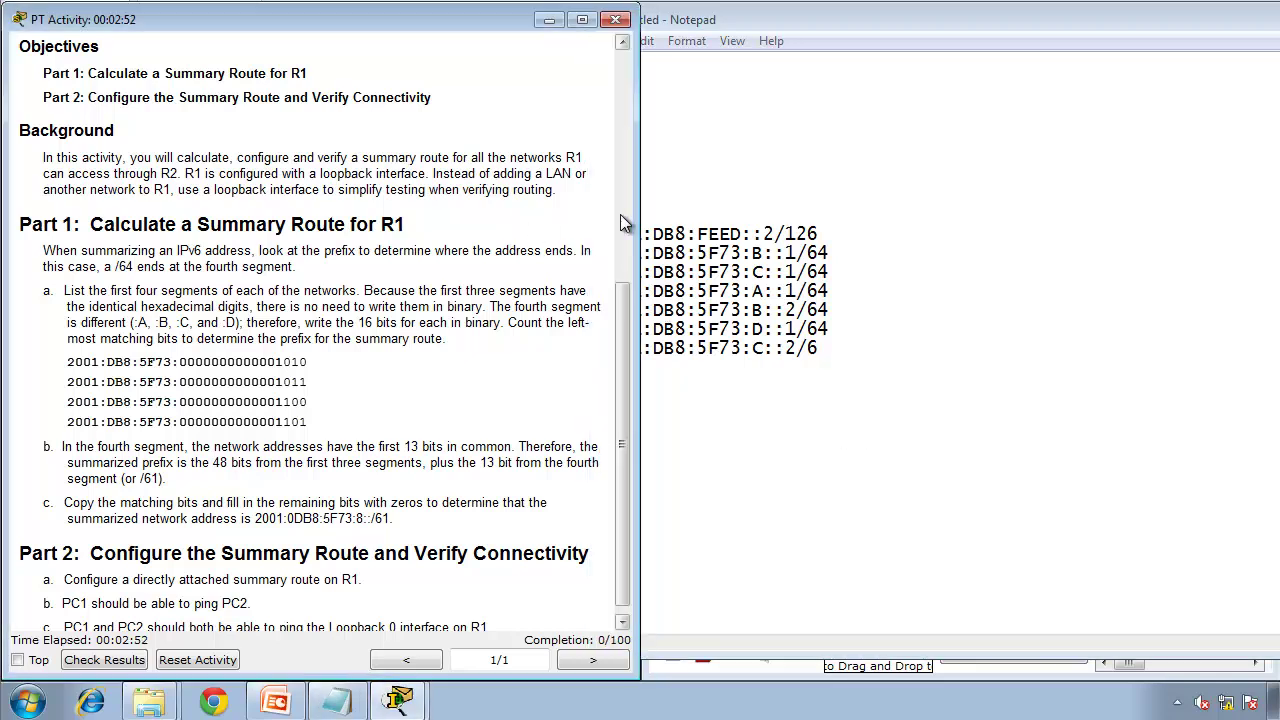
{"action": "left_click", "coordinate": [624, 232]}
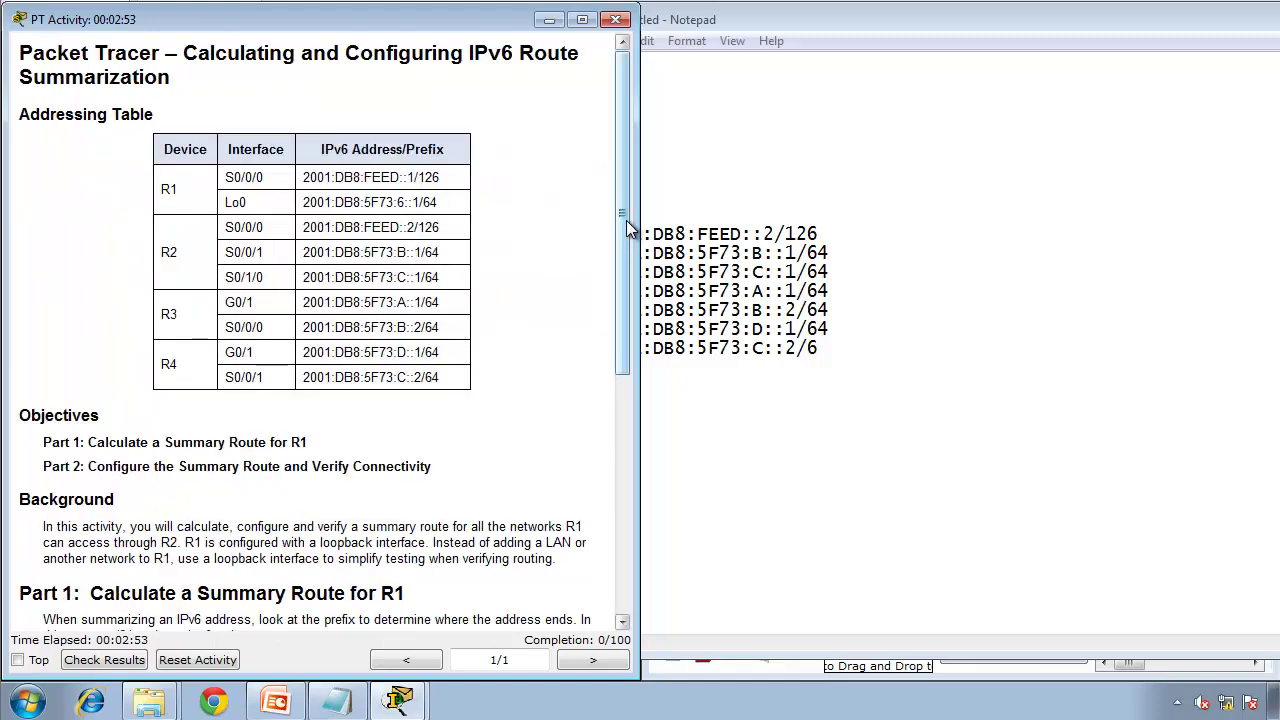
{"action": "left_click", "coordinate": [707, 332]}
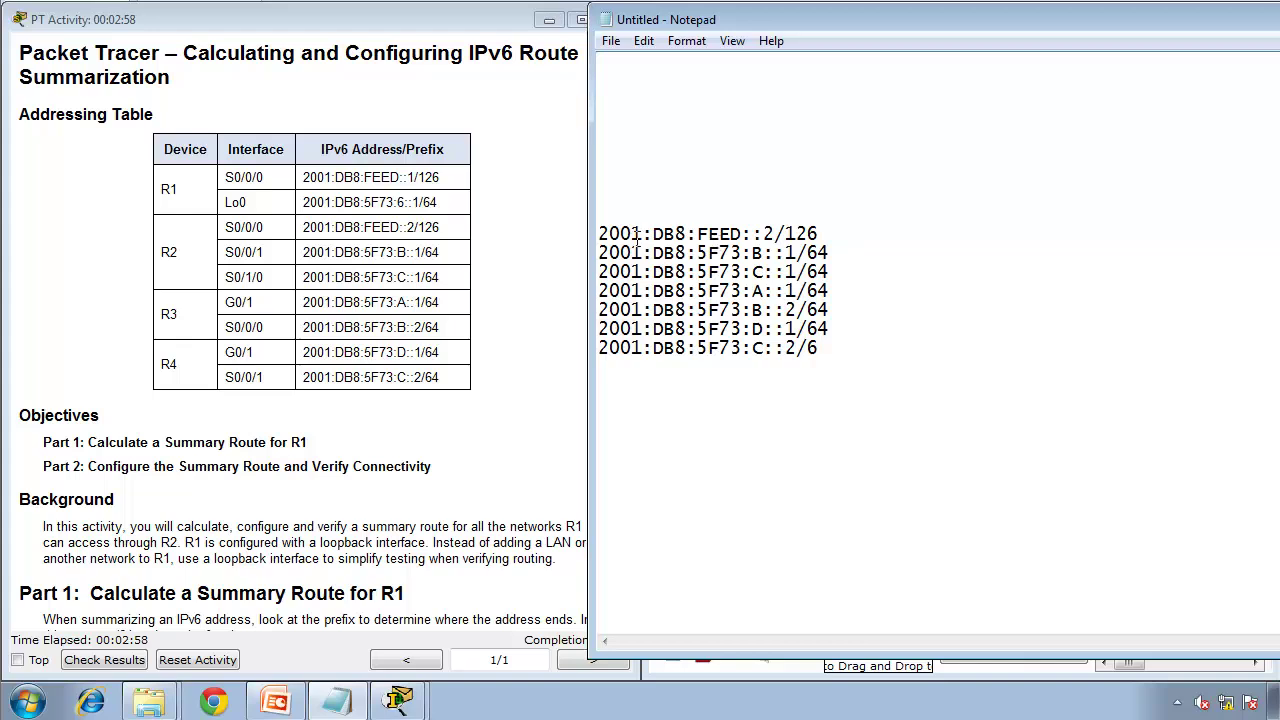
{"action": "left_click_drag", "start_coordinate": [647, 232], "coordinate": [585, 233]}
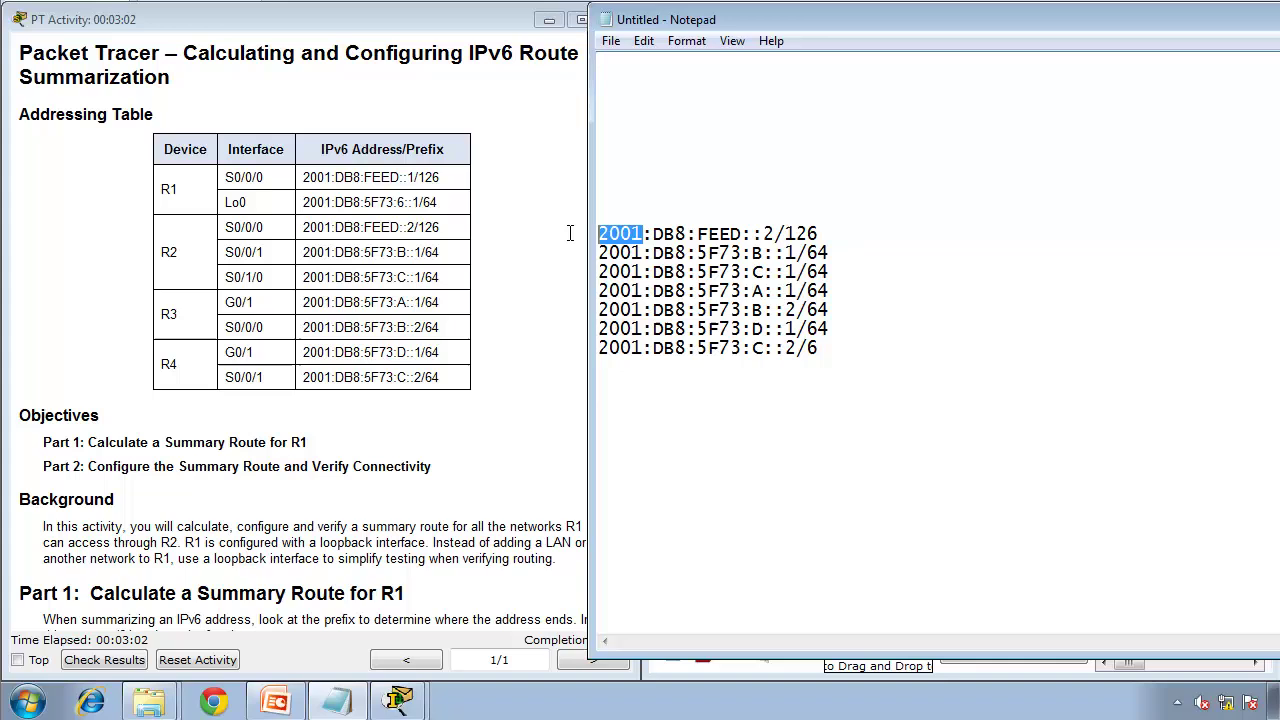
{"action": "left_click", "coordinate": [688, 232]}
{"action": "left_click_drag", "start_coordinate": [688, 232], "coordinate": [653, 233]}
{"action": "left_click", "coordinate": [660, 236]}
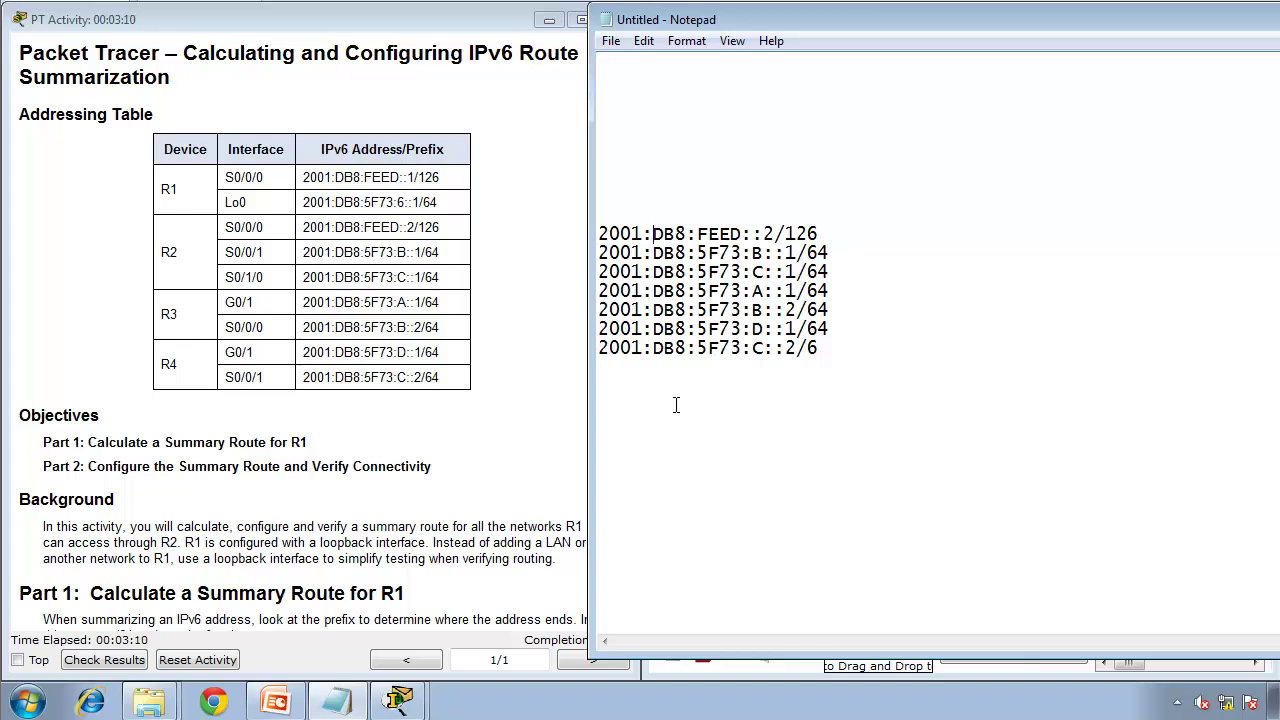
Pad DB8 to 0DB8 in all seven addresses.
{"action": "type", "text": "0"}
{"action": "key", "text": "Down"}
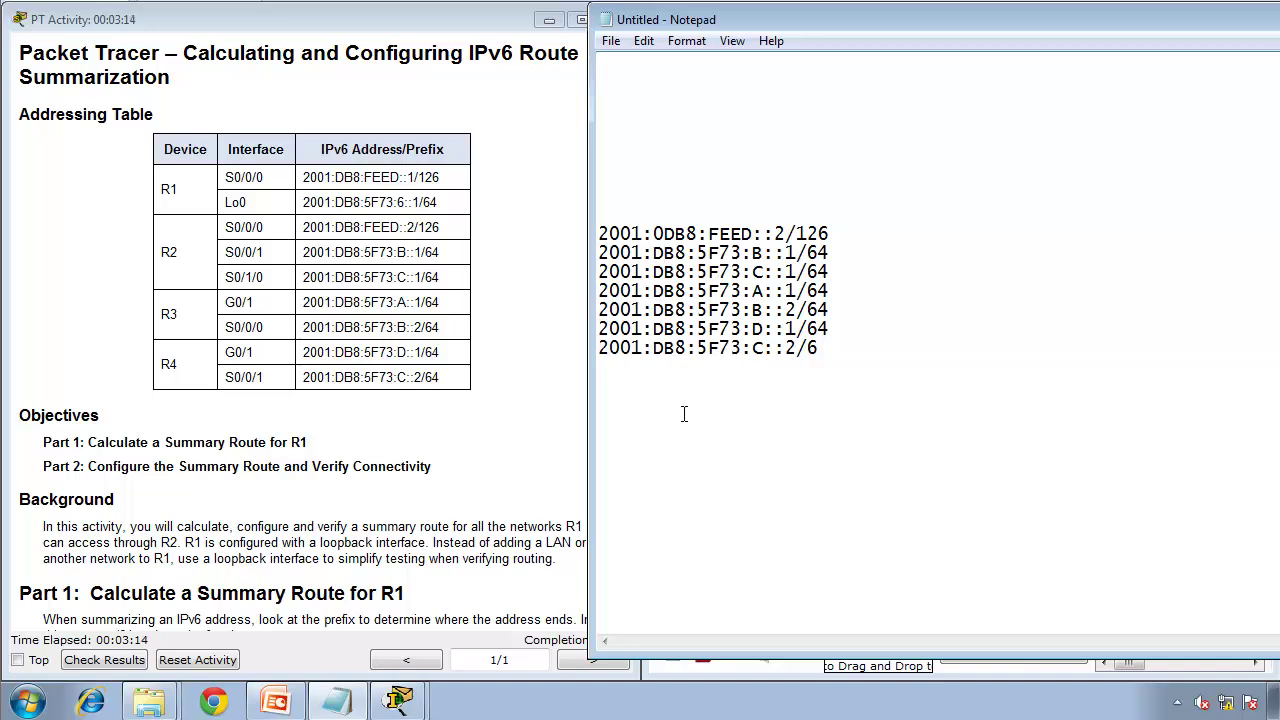
{"action": "type", "text": "0"}
{"action": "key", "text": "Down"}
{"action": "type", "text": "0"}
{"action": "key", "text": "Down"}
{"action": "type", "text": "0"}
{"action": "key", "text": "Down"}
{"action": "type", "text": "0"}
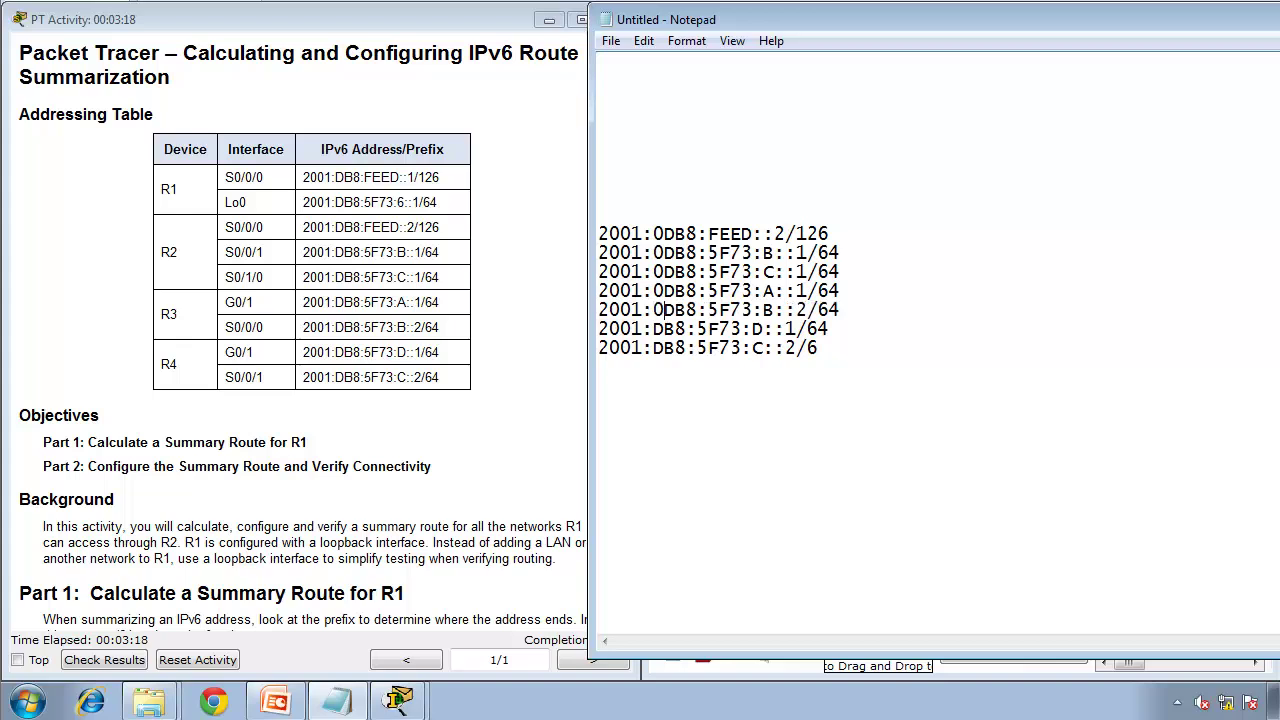
{"action": "key", "text": "Down"}
{"action": "type", "text": "0"}
{"action": "key", "text": "Down"}
{"action": "type", "text": "0"}
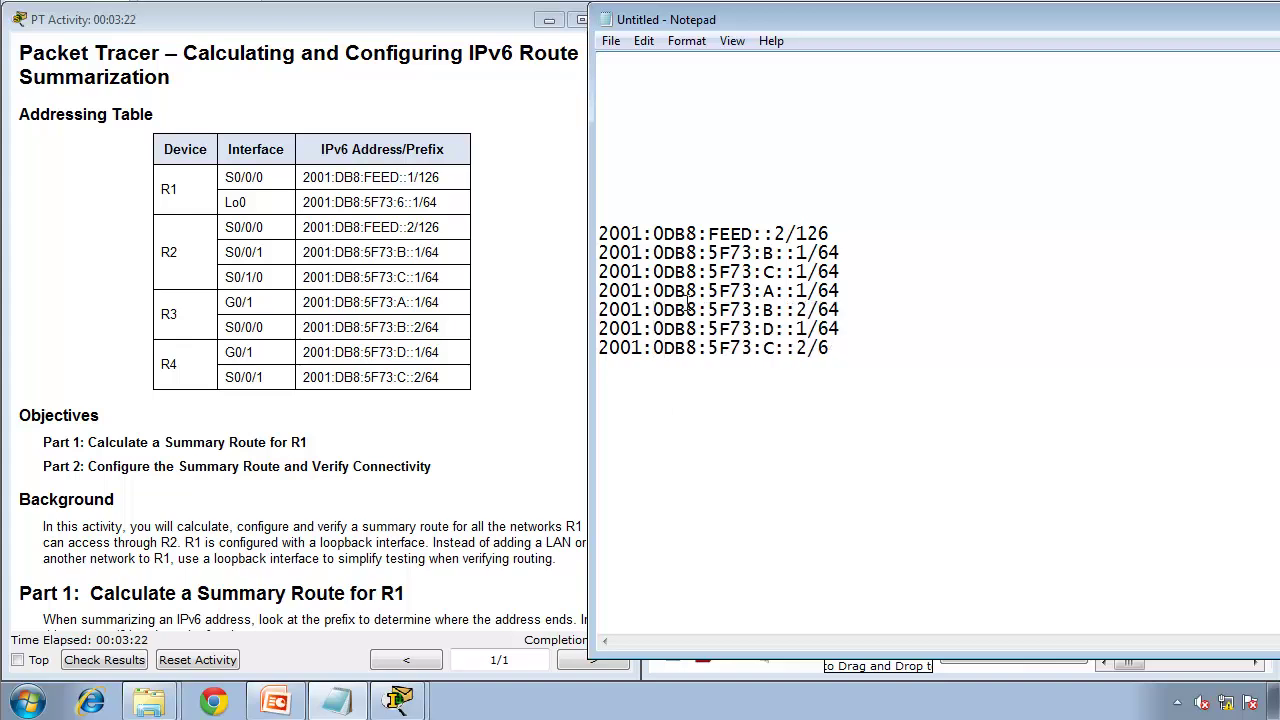
Separate the FEED::2/126 address from the six 5F73 networks with blank lines.
{"action": "left_click", "coordinate": [838, 233]}
{"action": "key", "text": "Return"}
{"action": "key", "text": "Return"}
{"action": "key", "text": "Return"}
{"action": "left_click_drag", "start_coordinate": [884, 432], "coordinate": [586, 311]}
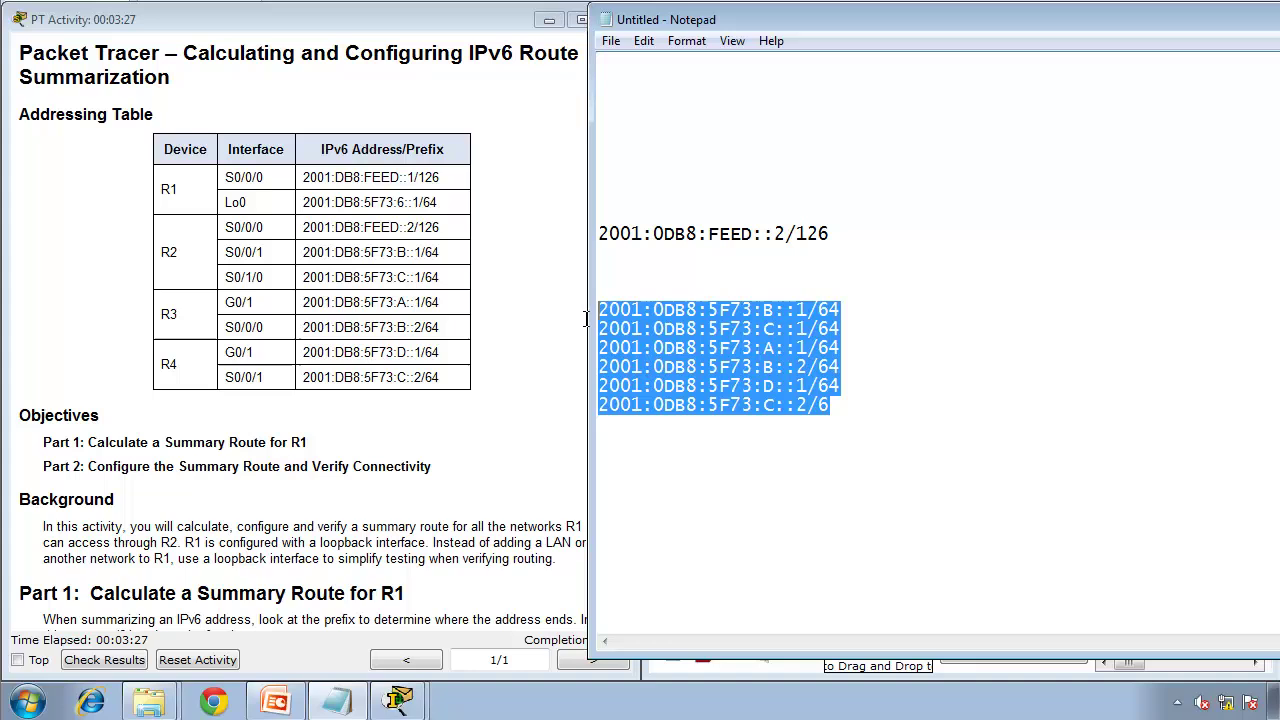
Annotate the FEED address with 'R2 --> R1' and highlight the shared 2001:0DB8:5F73 prefix.
{"action": "left_click", "coordinate": [657, 259]}
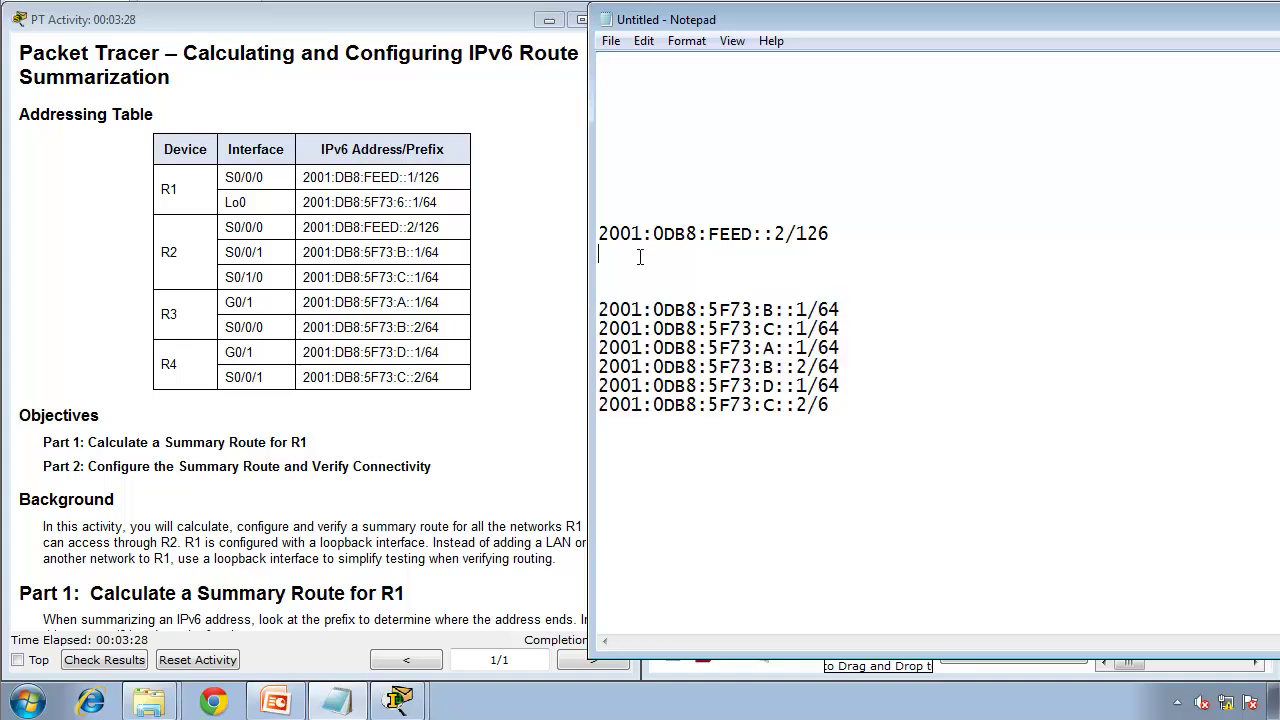
{"action": "left_click", "coordinate": [870, 228]}
{"action": "type", "text": "R2  --> R1"}
{"action": "left_click_drag", "start_coordinate": [808, 406], "coordinate": [671, 368]}
{"action": "left_click", "coordinate": [753, 405]}
{"action": "left_click_drag", "start_coordinate": [753, 311], "coordinate": [590, 314]}
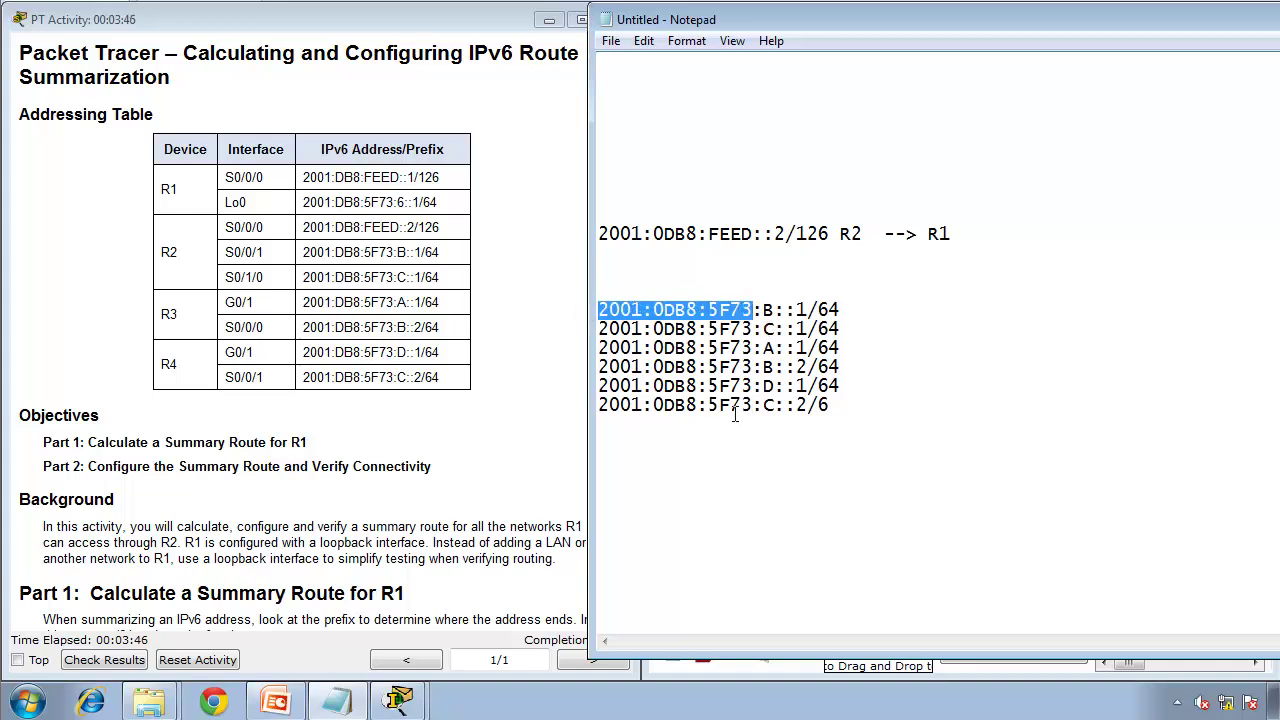
{"action": "left_click_drag", "start_coordinate": [731, 404], "coordinate": [598, 310]}
{"action": "left_click", "coordinate": [700, 294]}
{"action": "left_click", "coordinate": [765, 314]}
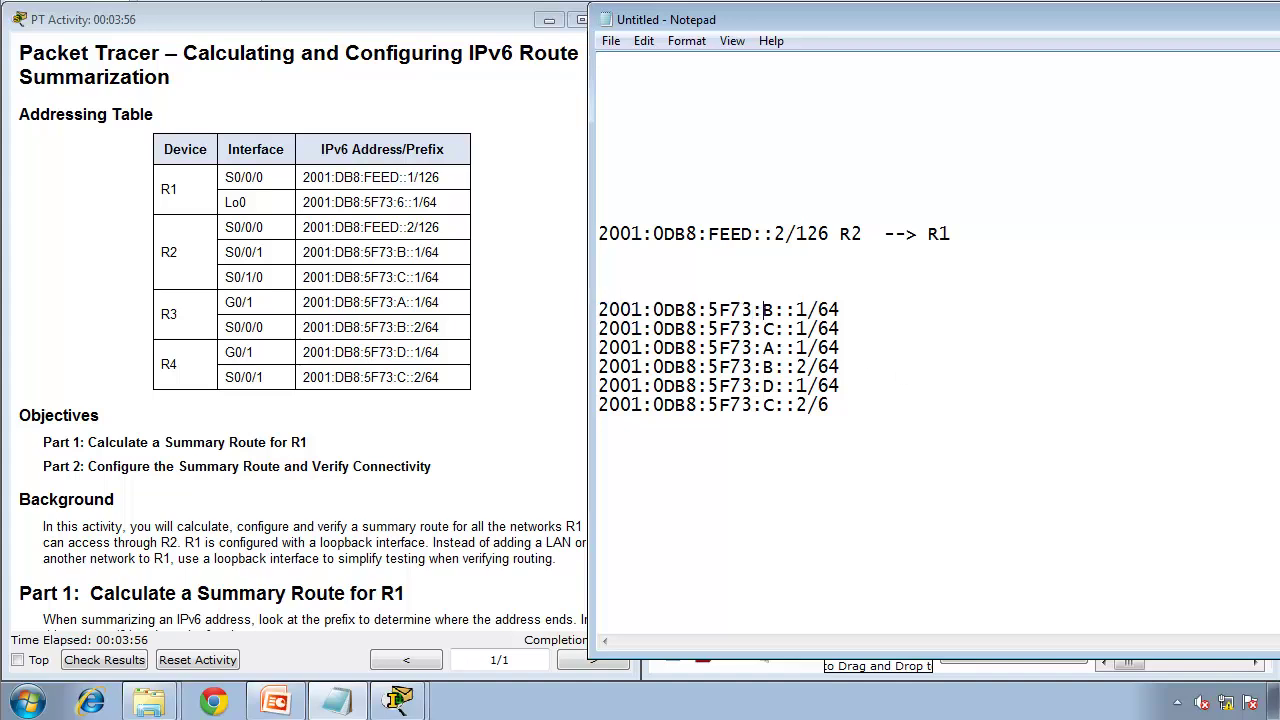
Put a gap before the fourth-hextet letter in each of the six 5F73 addresses.
{"action": "key", "text": "Down"}
{"action": "key", "text": "Left"}
{"action": "key", "text": "Down"}
{"action": "key", "text": "Left"}
{"action": "key", "text": "Down"}
{"action": "key", "text": "Left"}
{"action": "key", "text": "Down"}
{"action": "key", "text": "Left"}
{"action": "key", "text": "Down"}
{"action": "key", "text": "Left"}
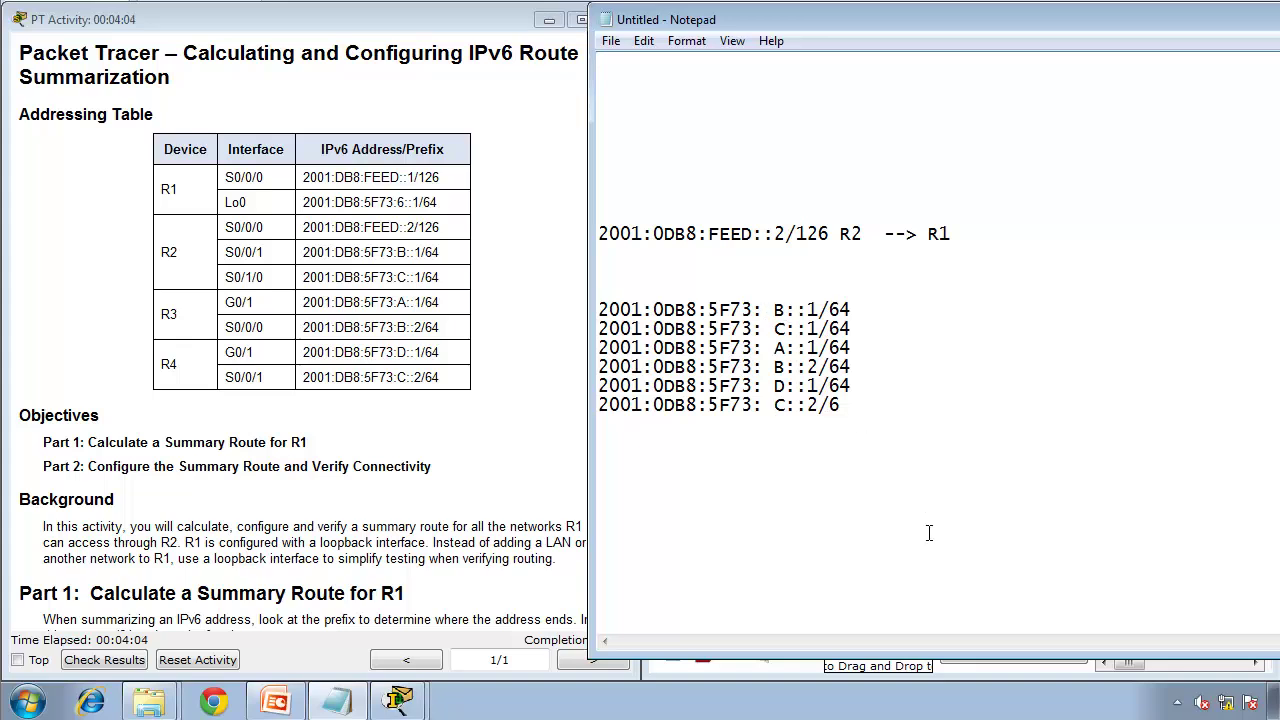
Remove those gaps again from all six 5F73 addresses.
{"action": "key", "text": "BackSpace"}
{"action": "key", "text": "Up"}
{"action": "key", "text": "BackSpace"}
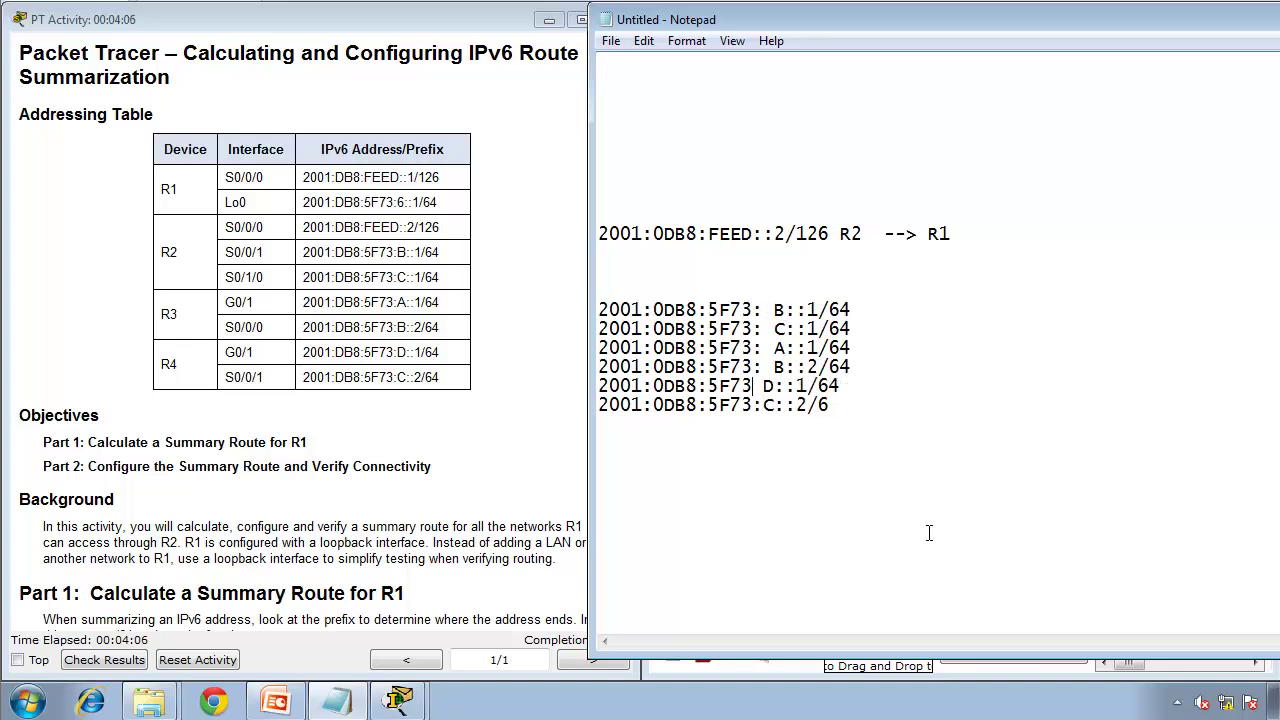
{"action": "key", "text": "Delete"}
{"action": "type", "text": ":"}
{"action": "key", "text": "Up"}
{"action": "key", "text": "Delete"}
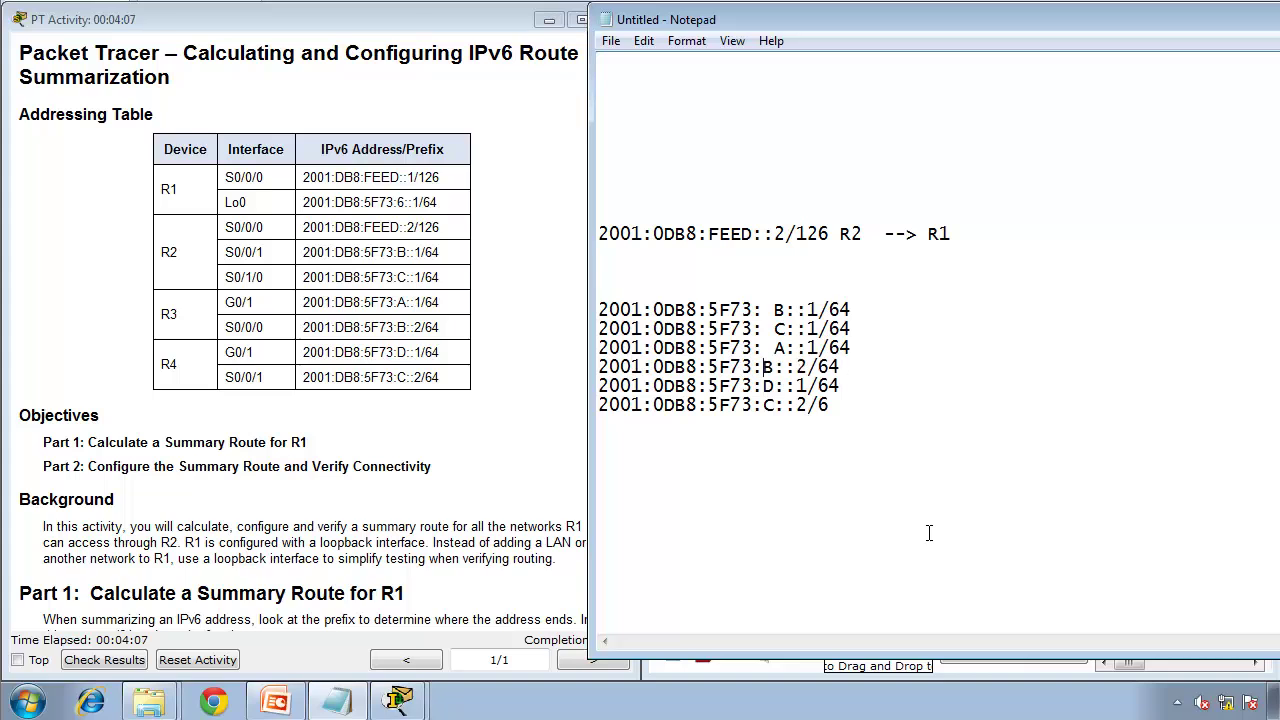
{"action": "key", "text": "Up"}
{"action": "key", "text": "Delete"}
{"action": "key", "text": "BackSpace"}
{"action": "key", "text": "Up"}
{"action": "key", "text": "Delete"}
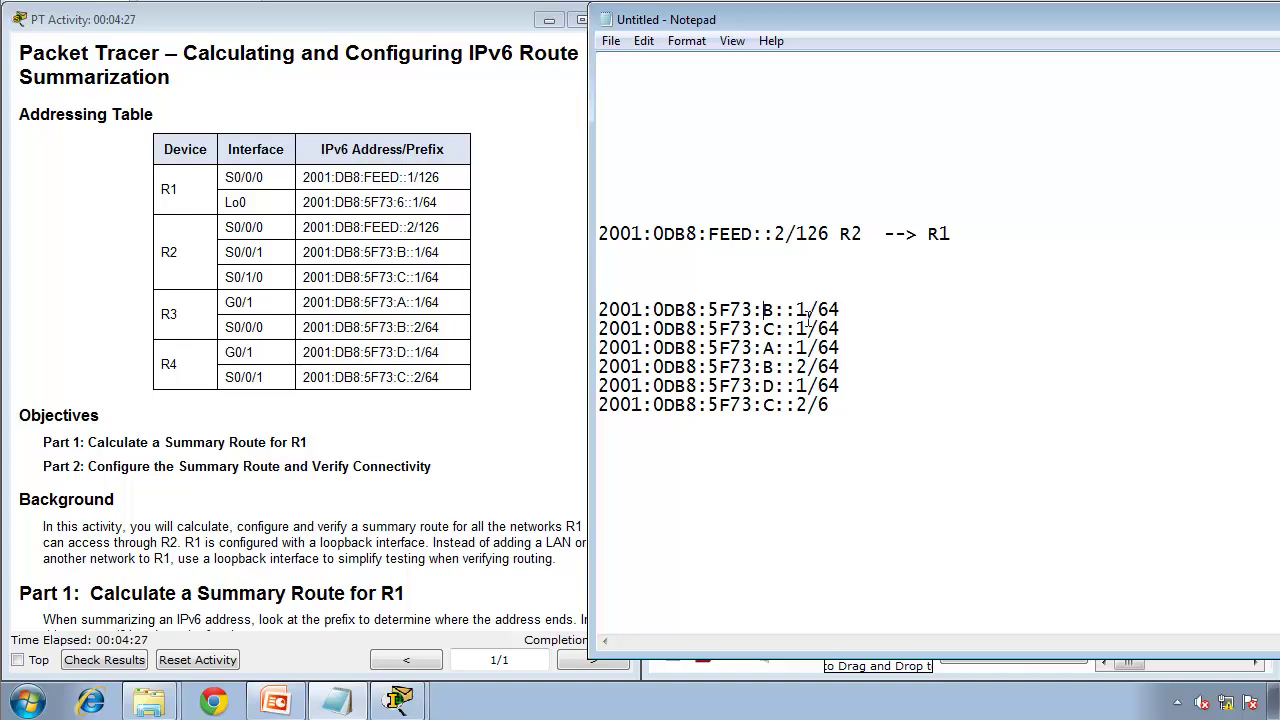
Pad the first three fourth hextets to 000B, 000C and 000A.
{"action": "left_click_drag", "start_coordinate": [797, 310], "coordinate": [775, 310]}
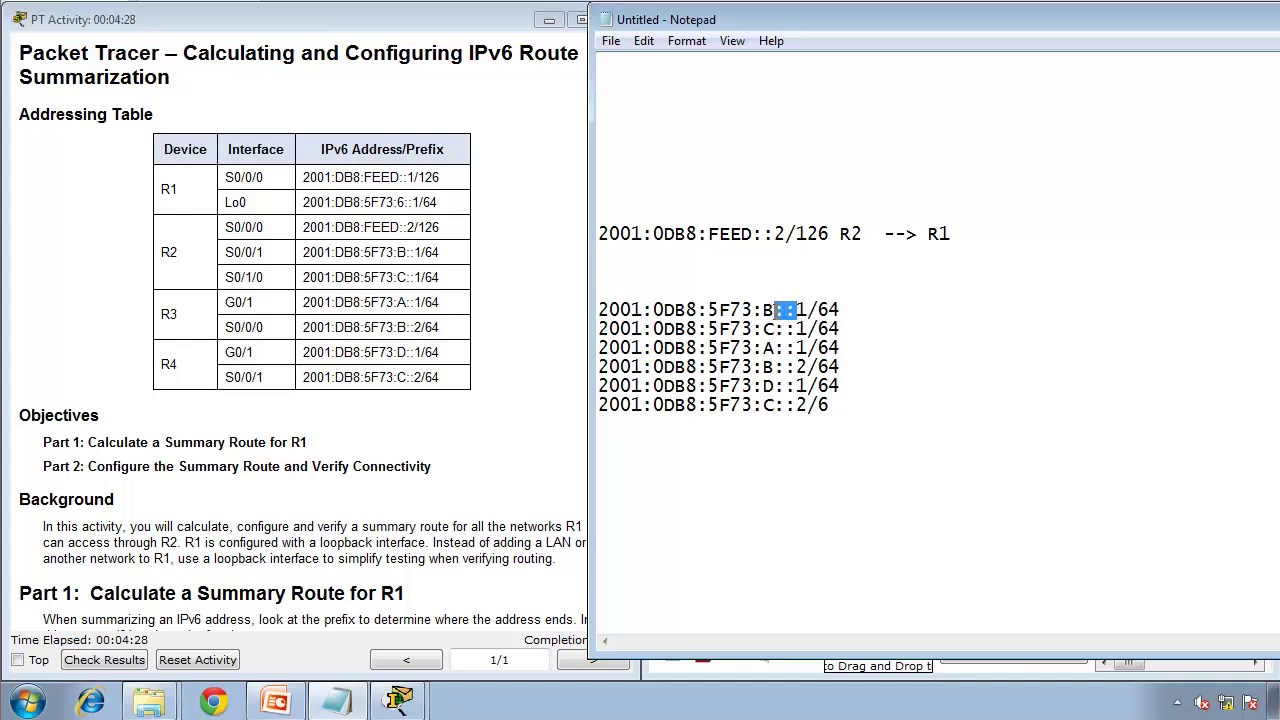
{"action": "left_click", "coordinate": [762, 312]}
{"action": "type", "text": "000"}
{"action": "key", "text": "Down"}
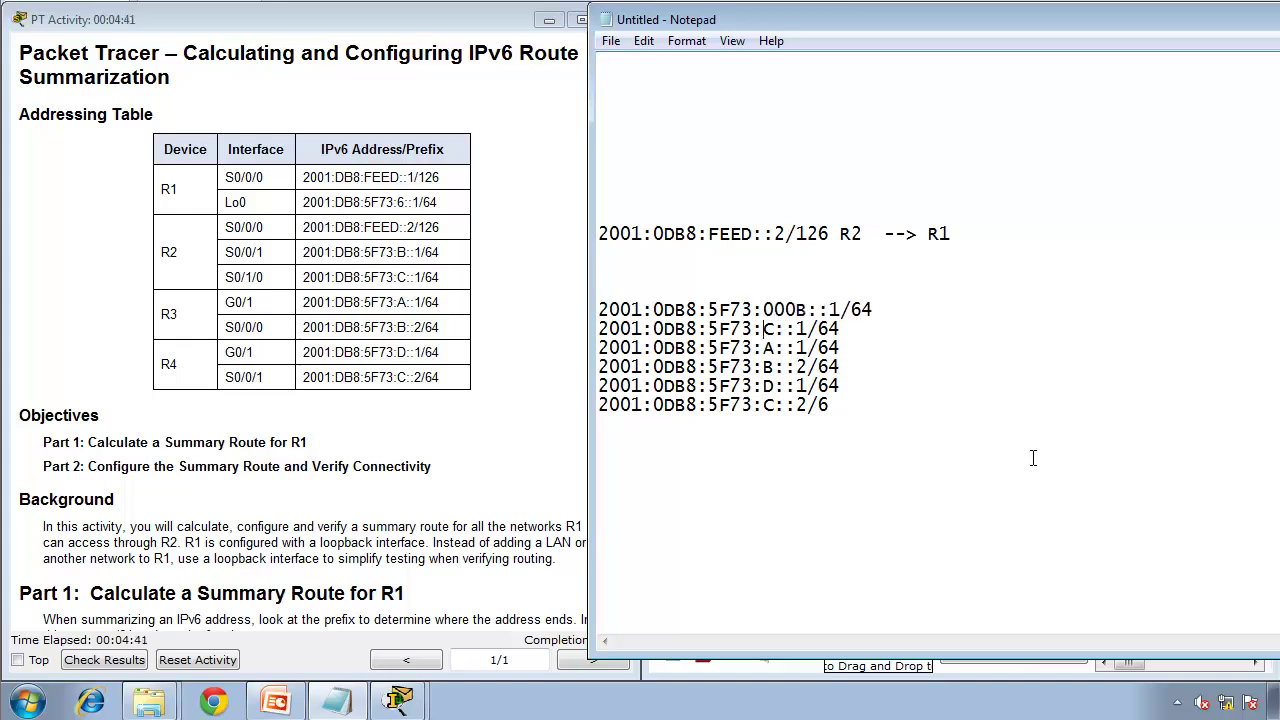
{"action": "key", "text": "Left"}
{"action": "key", "text": "Left"}
{"action": "key", "text": "Left"}
{"action": "type", "text": "000"}
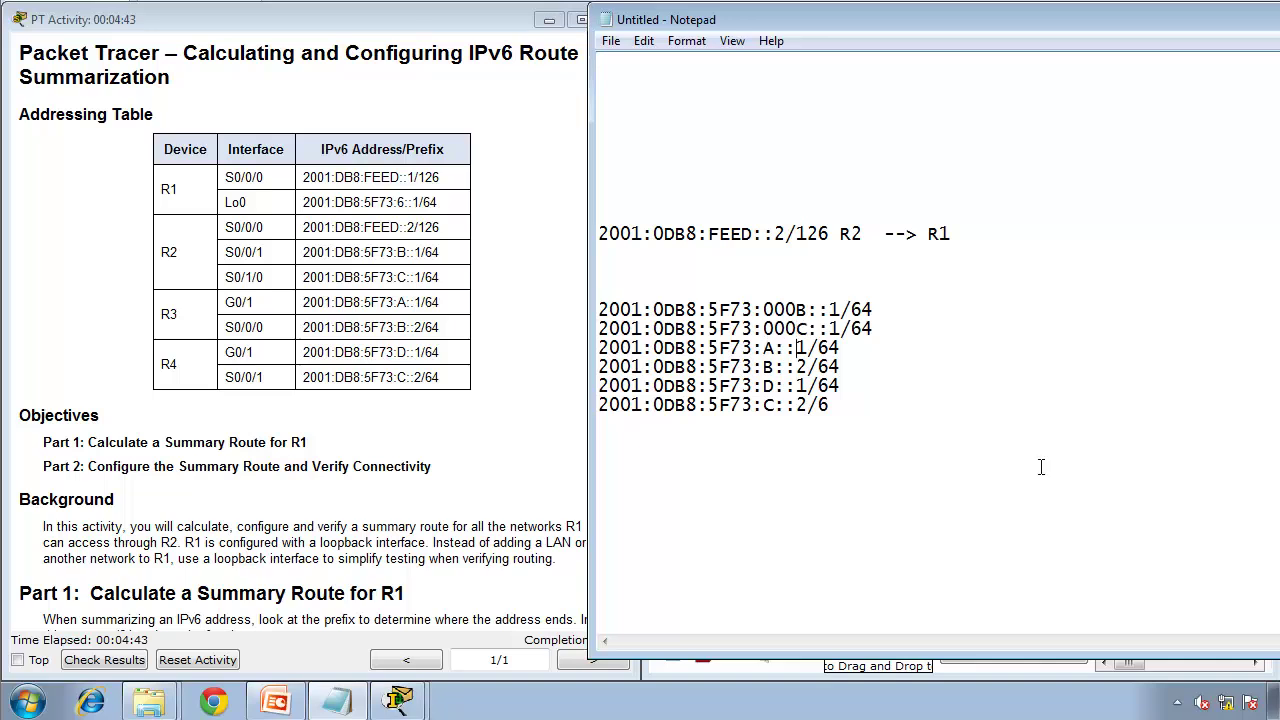
{"action": "key", "text": "Down"}
{"action": "key", "text": "Left"}
{"action": "key", "text": "Left"}
{"action": "key", "text": "Left"}
{"action": "type", "text": "000"}
Pad the remaining three fourth hextets to 000B, 000D and 000C.
{"action": "key", "text": "Down"}
{"action": "type", "text": "000"}
{"action": "key", "text": "Down"}
{"action": "key", "text": "Left"}
{"action": "type", "text": "000"}
{"action": "key", "text": "Down"}
{"action": "key", "text": "Left"}
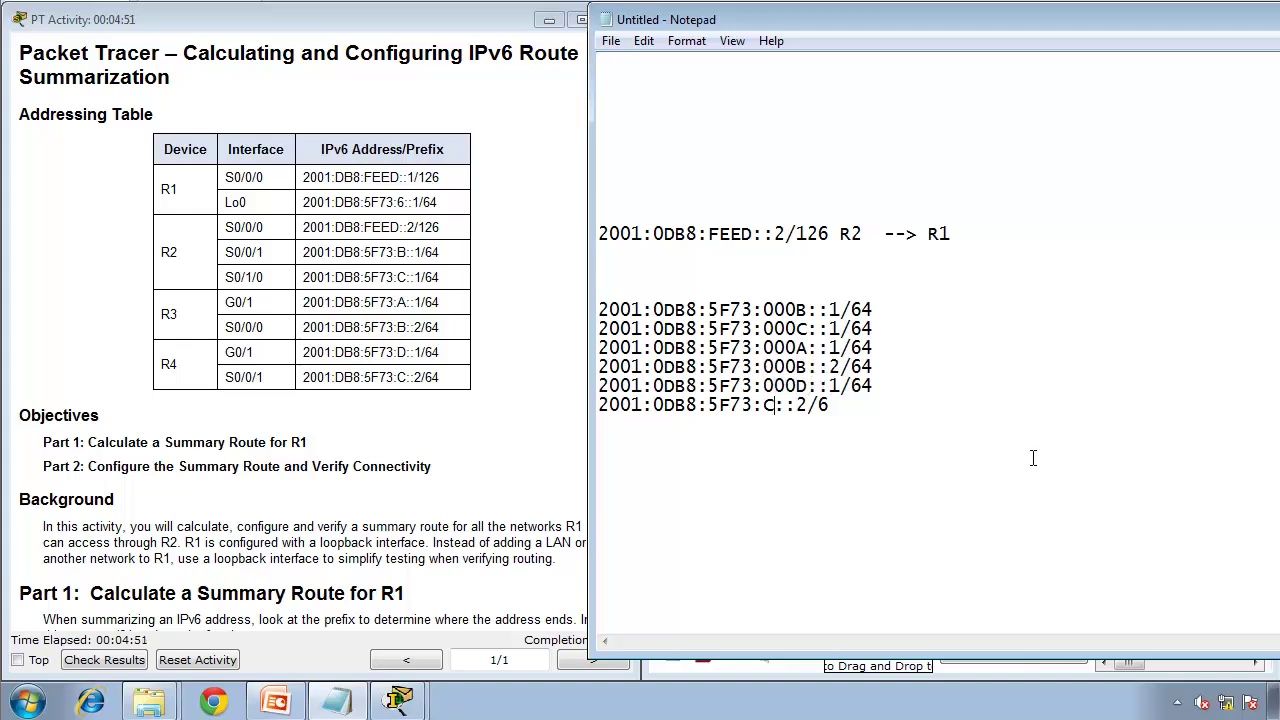
{"action": "key", "text": "Left"}
{"action": "key", "text": "Left"}
{"action": "type", "text": "000"}
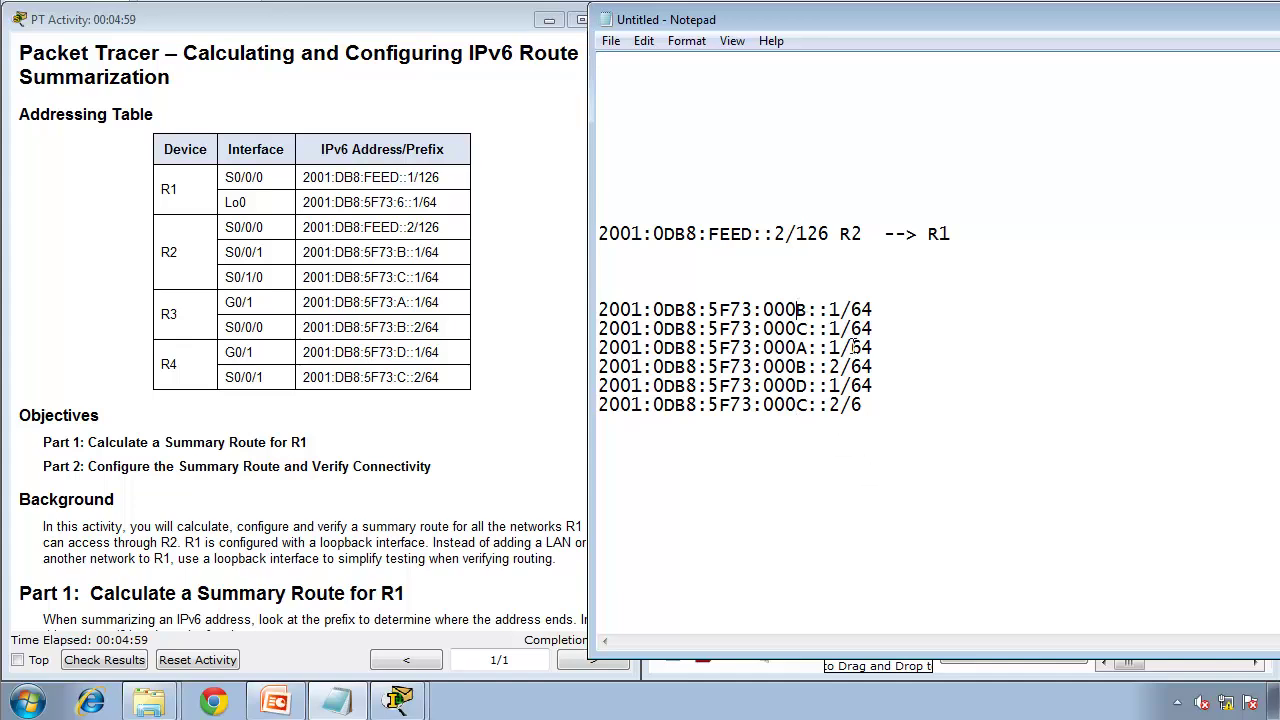
Insert a space before the final hex letter in each of the six 5F73 addresses.
{"action": "left_click", "coordinate": [807, 309]}
{"action": "left_click", "coordinate": [807, 328]}
{"action": "left_click", "coordinate": [807, 347]}
{"action": "left_click", "coordinate": [807, 366]}
{"action": "key", "text": "BackSpace"}
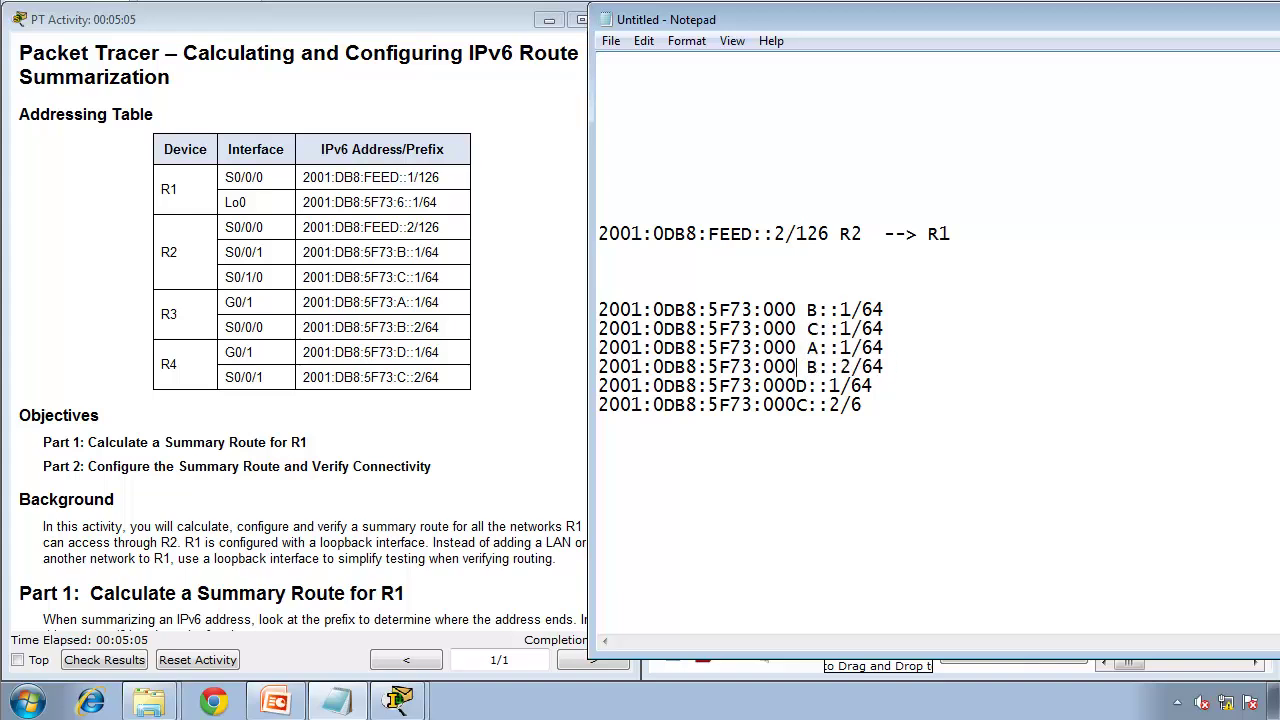
{"action": "key", "text": "Down"}
{"action": "key", "text": "Left"}
{"action": "key", "text": "Down"}
{"action": "key", "text": "Left"}
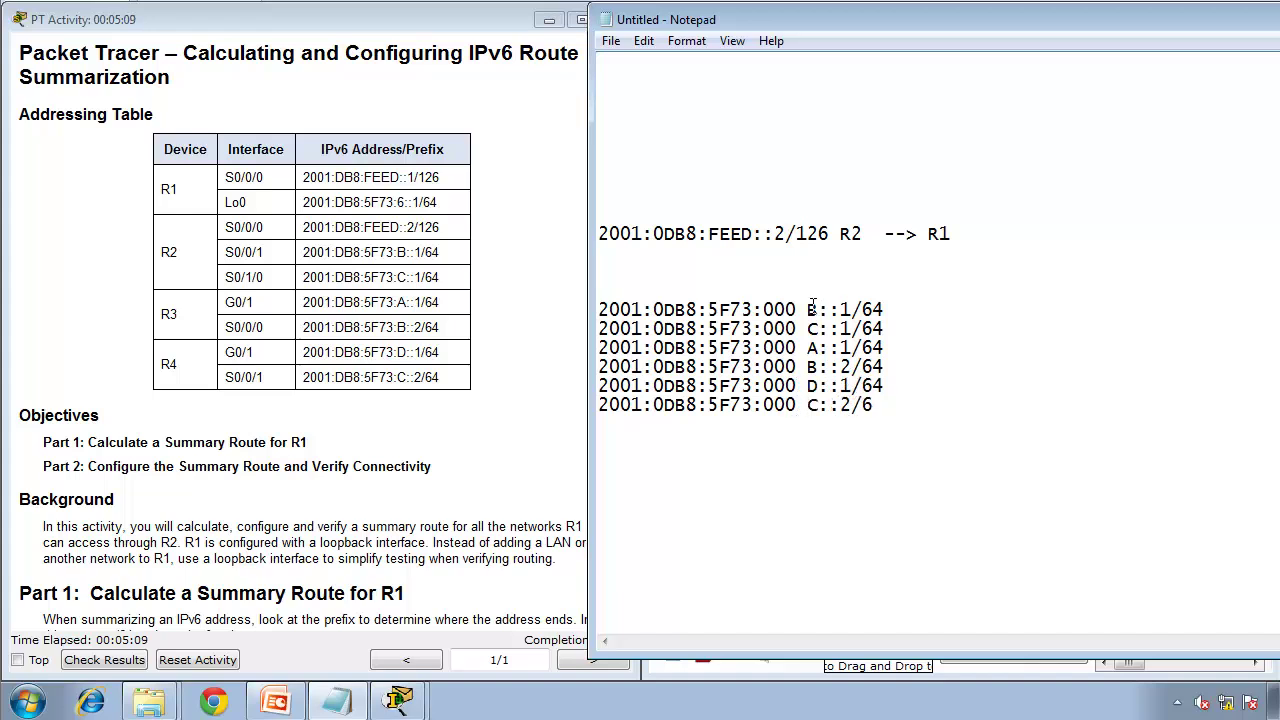
Delete the ::1/64-style suffix from all six 5F73 address lines.
{"action": "left_click_drag", "start_coordinate": [819, 310], "coordinate": [912, 310]}
{"action": "key", "text": "BackSpace"}
{"action": "key", "text": "Down"}
{"action": "key", "text": "Delete"}
{"action": "key", "text": "Delete"}
{"action": "key", "text": "Delete"}
{"action": "key", "text": "Delete"}
{"action": "key", "text": "Delete"}
{"action": "key", "text": "Delete"}
{"action": "key", "text": "Delete"}
{"action": "key", "text": "Delete"}
{"action": "key", "text": "Delete"}
{"action": "key", "text": "Delete"}
{"action": "key", "text": "Delete"}
{"action": "key", "text": "Delete"}
{"action": "key", "text": "Down"}
{"action": "key", "text": "Delete"}
{"action": "key", "text": "Delete"}
{"action": "key", "text": "Delete"}
{"action": "key", "text": "Delete"}
{"action": "key", "text": "Delete"}
{"action": "key", "text": "Delete"}
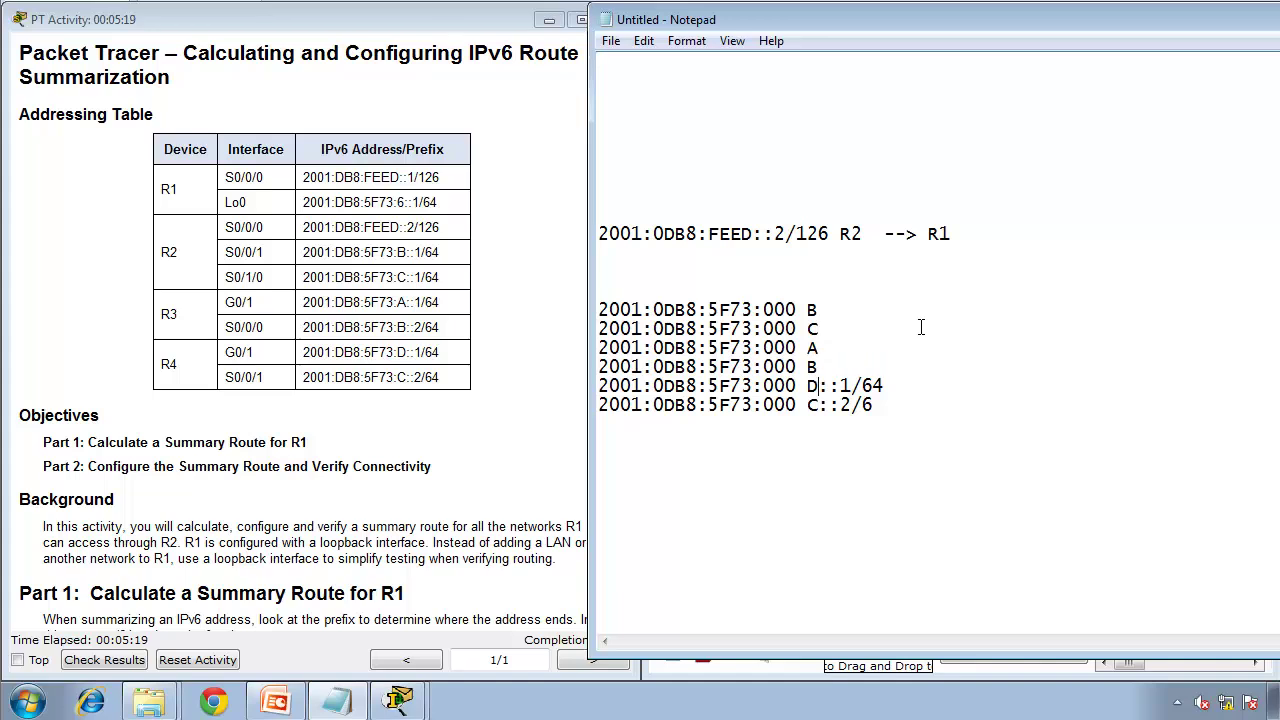
{"action": "key", "text": "Delete"}
{"action": "key", "text": "Delete"}
{"action": "key", "text": "Delete"}
{"action": "key", "text": "Delete"}
{"action": "key", "text": "Delete"}
{"action": "key", "text": "Delete"}
{"action": "key", "text": "Down"}
{"action": "key", "text": "Delete"}
{"action": "key", "text": "Delete"}
{"action": "key", "text": "Delete"}
{"action": "key", "text": "Delete"}
{"action": "key", "text": "Delete"}
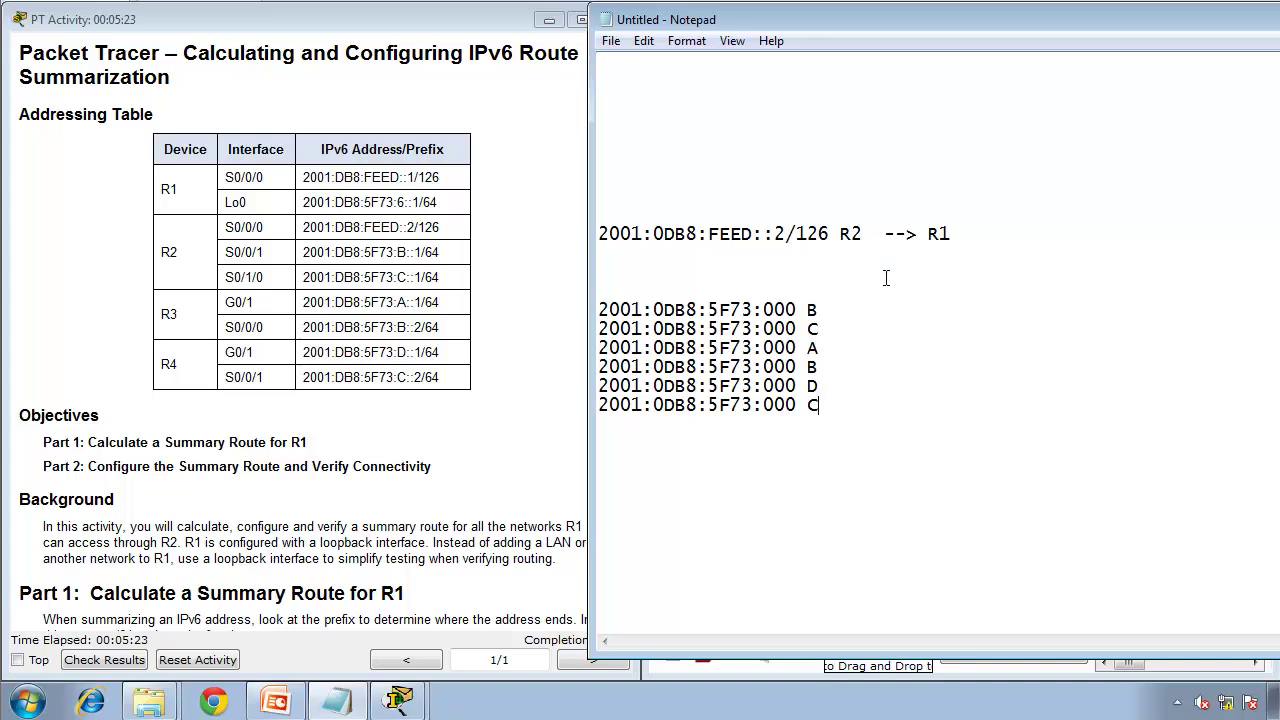
Append the binary values 1011, 1100, 1010, 1011, 1101 and 1100 after the hex letters on the six 5F73 lines.
{"action": "left_click", "coordinate": [885, 317]}
{"action": "double_click", "coordinate": [810, 311]}
{"action": "left_click", "coordinate": [854, 316]}
{"action": "type", "text": "1011"}
{"action": "key", "text": "Down"}
{"action": "type", "text": "1100"}
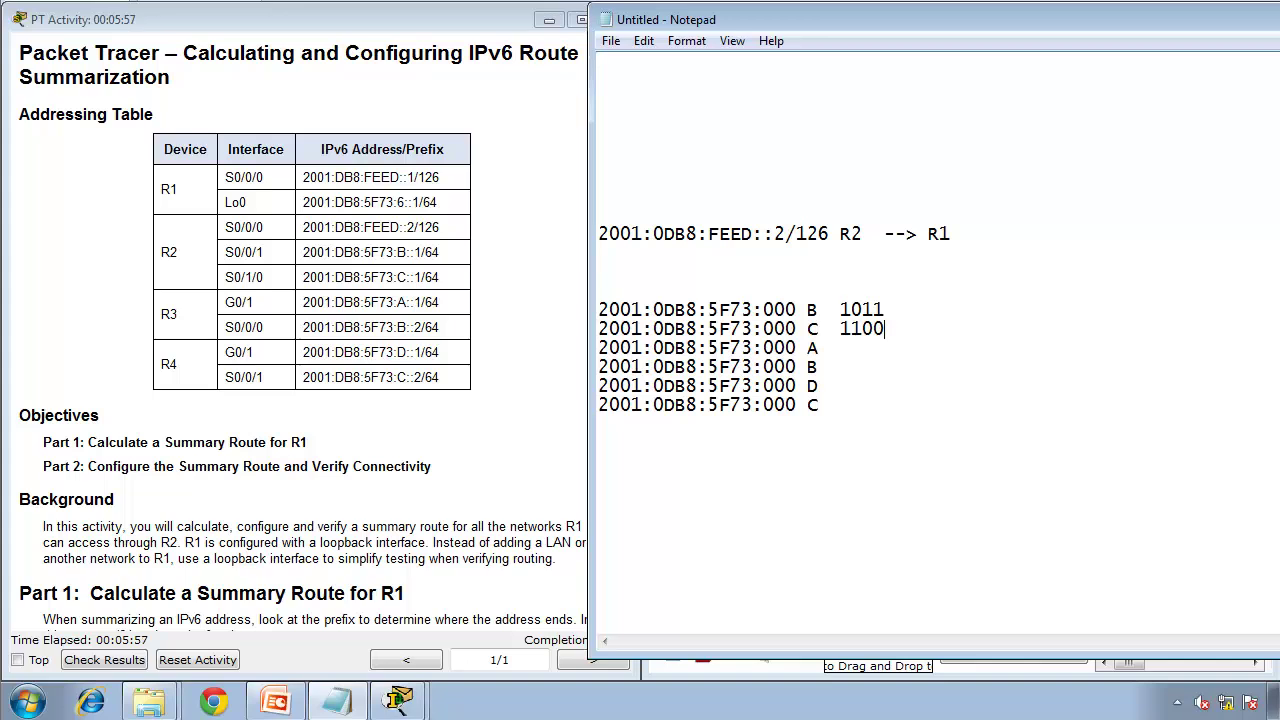
{"action": "left_click", "coordinate": [818, 347]}
{"action": "type", "text": "1010"}
{"action": "left_click", "coordinate": [840, 367]}
{"action": "type", "text": "1011"}
{"action": "left_click", "coordinate": [907, 393]}
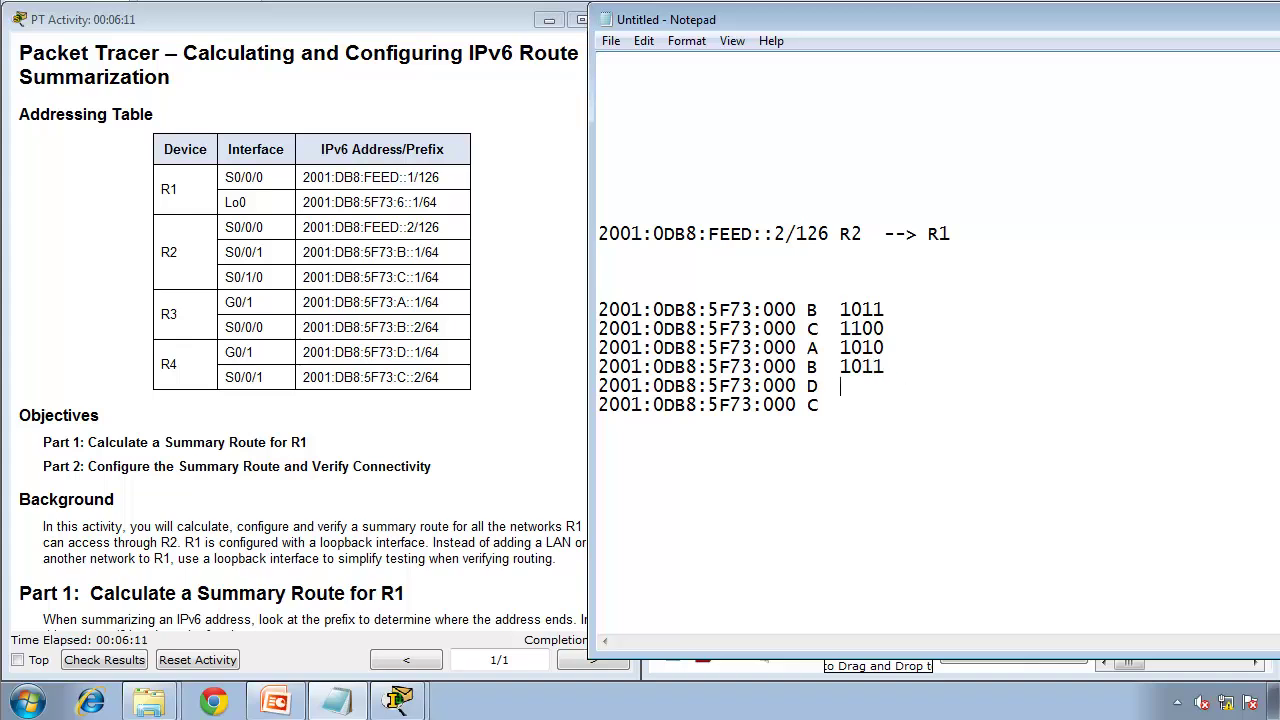
{"action": "type", "text": "1"}
{"action": "type", "text": "101"}
{"action": "type", "text": " 11"}
{"action": "type", "text": "00"}
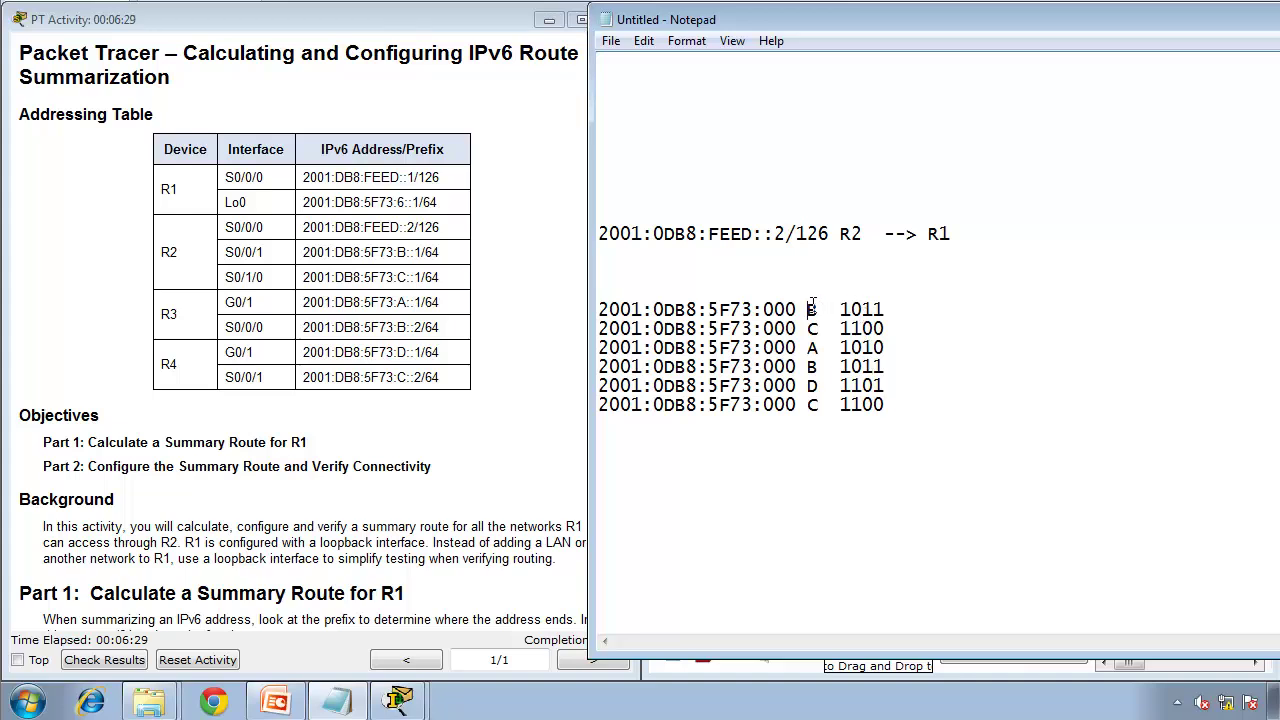
Split off the first bit of each binary value, giving 1 011, 1 100, 1 010 and so on.
{"action": "left_click_drag", "start_coordinate": [797, 330], "coordinate": [862, 311]}
{"action": "left_click", "coordinate": [856, 312]}
{"action": "key", "text": "Down"}
{"action": "key", "text": "Left"}
{"action": "key", "text": "Down"}
{"action": "key", "text": "Left"}
{"action": "key", "text": "Down"}
{"action": "key", "text": "Left"}
{"action": "key", "text": "Down"}
{"action": "key", "text": "Left"}
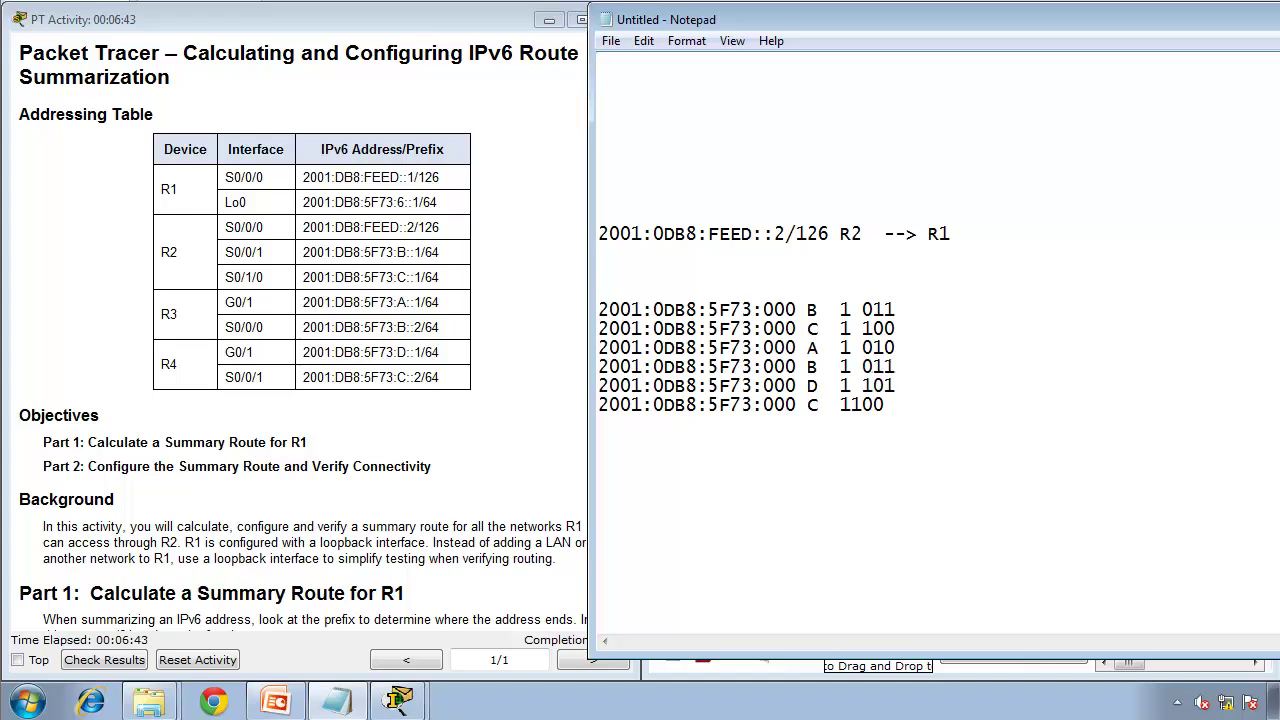
{"action": "key", "text": "Down"}
{"action": "key", "text": "Left"}
Highlight the shared 2001:0DB8:5F73:000 prefix and the common leading bit to compare the addresses.
{"action": "left_click", "coordinate": [603, 310]}
{"action": "key", "text": "shift+Right"}
{"action": "left_click", "coordinate": [753, 259]}
{"action": "key", "text": "shift+Right"}
{"action": "key", "text": "shift+Right"}
{"action": "key", "text": "shift+Right"}
{"action": "key", "text": "shift+Right"}
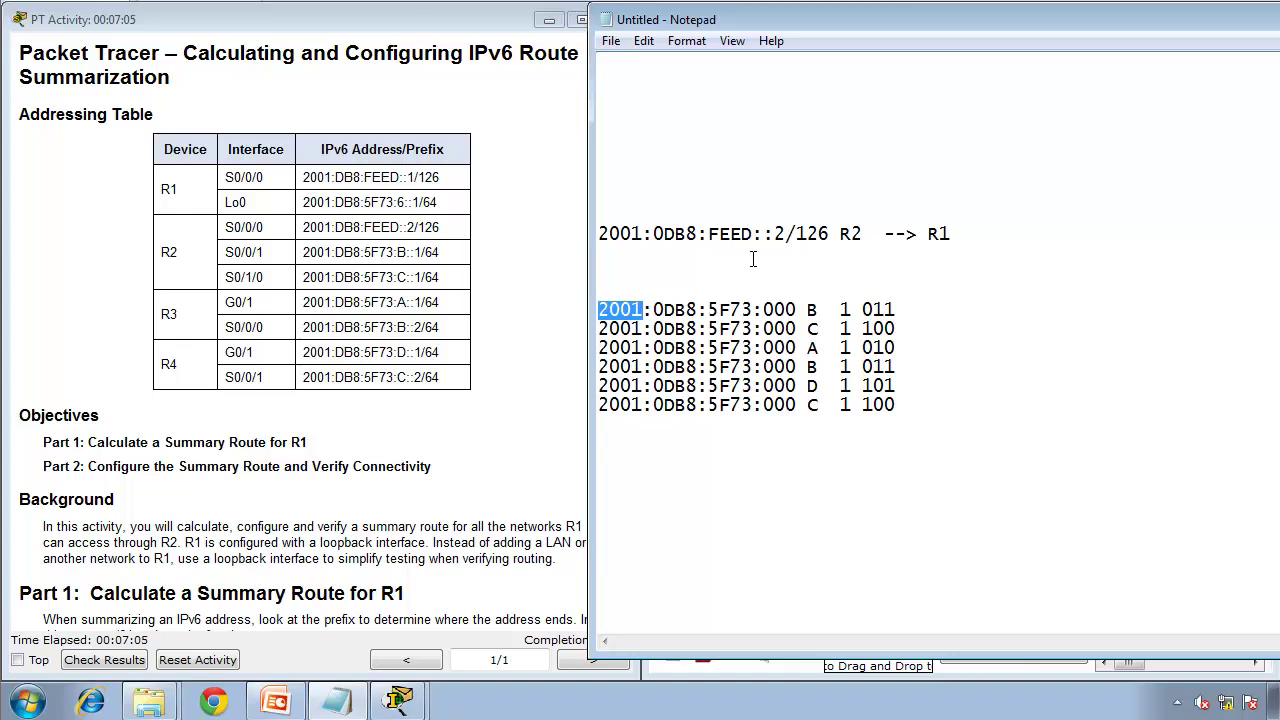
{"action": "key", "text": "shift+Right"}
{"action": "key", "text": "shift+Right"}
{"action": "key", "text": "shift+Right"}
{"action": "key", "text": "shift+Right"}
{"action": "key", "text": "shift+Right"}
{"action": "key", "text": "shift+Right"}
{"action": "key", "text": "shift+Left"}
{"action": "key", "text": "shift+Right"}
{"action": "key", "text": "shift+Right"}
{"action": "key", "text": "shift+Right"}
{"action": "key", "text": "shift+Right"}
{"action": "key", "text": "shift+Right"}
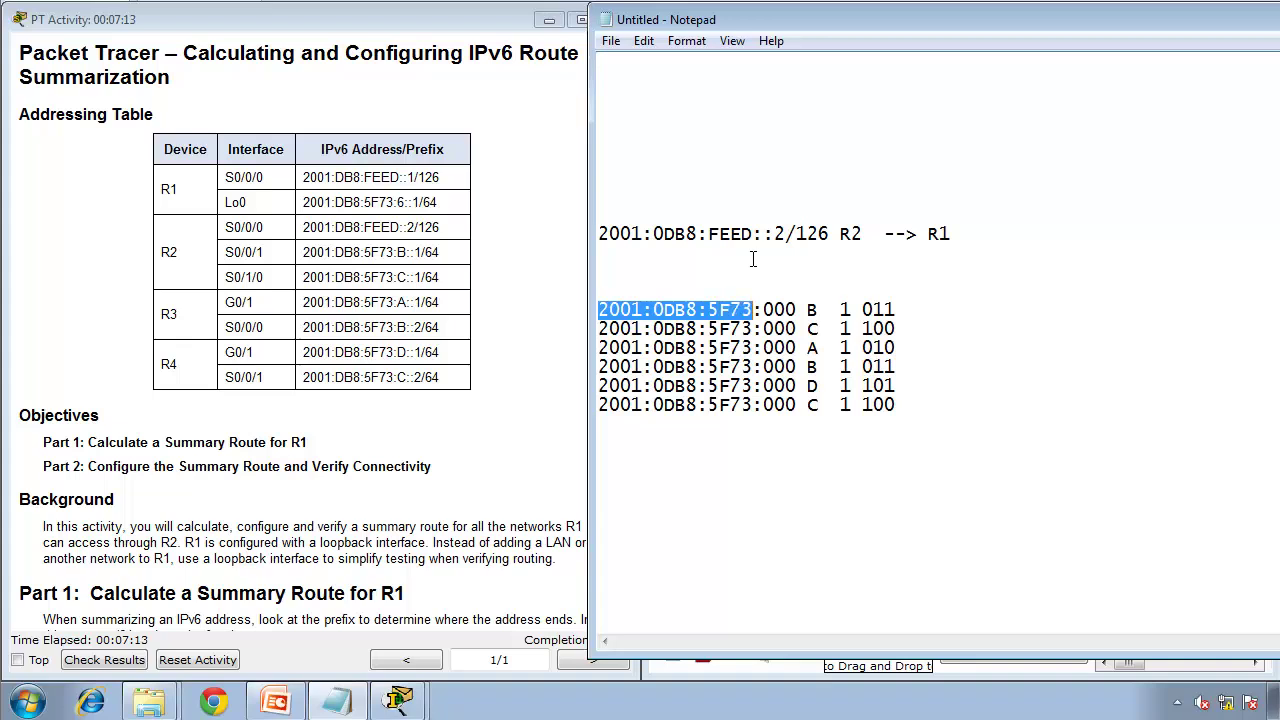
{"action": "key", "text": "shift+Right"}
{"action": "key", "text": "shift+Right"}
{"action": "key", "text": "shift+Right"}
{"action": "key", "text": "shift+Right"}
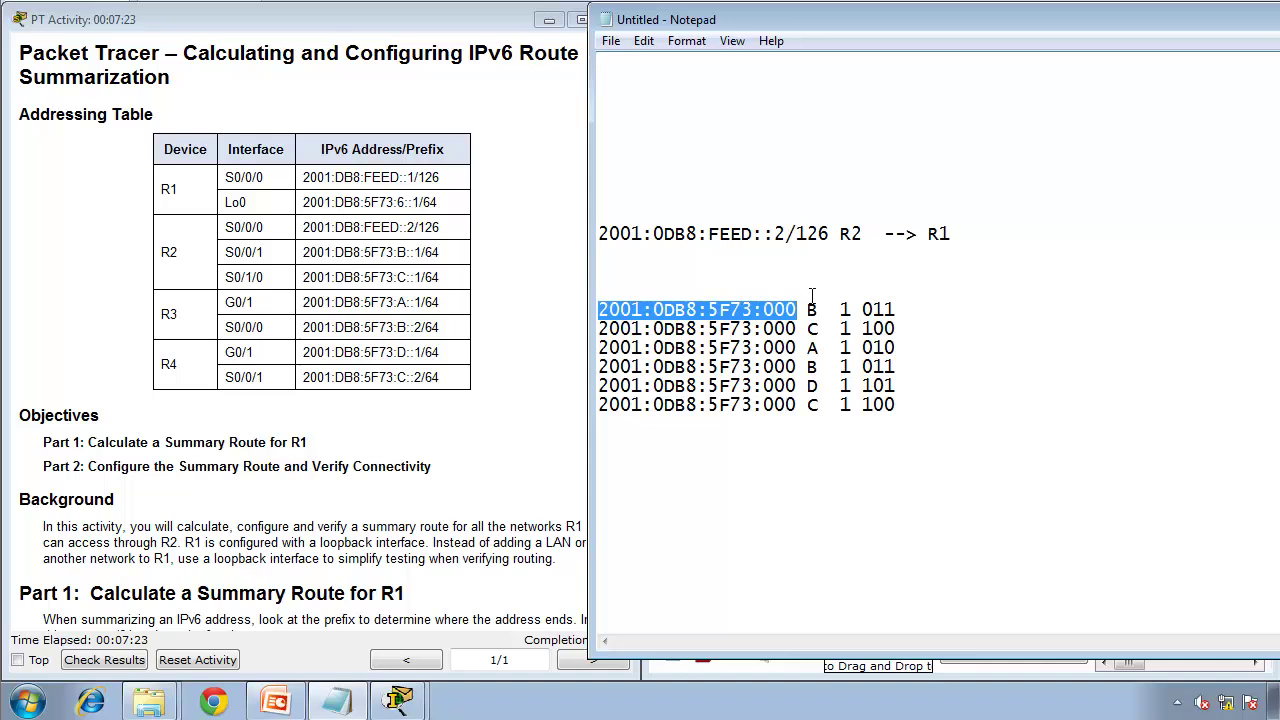
{"action": "left_click_drag", "start_coordinate": [840, 328], "coordinate": [851, 328]}
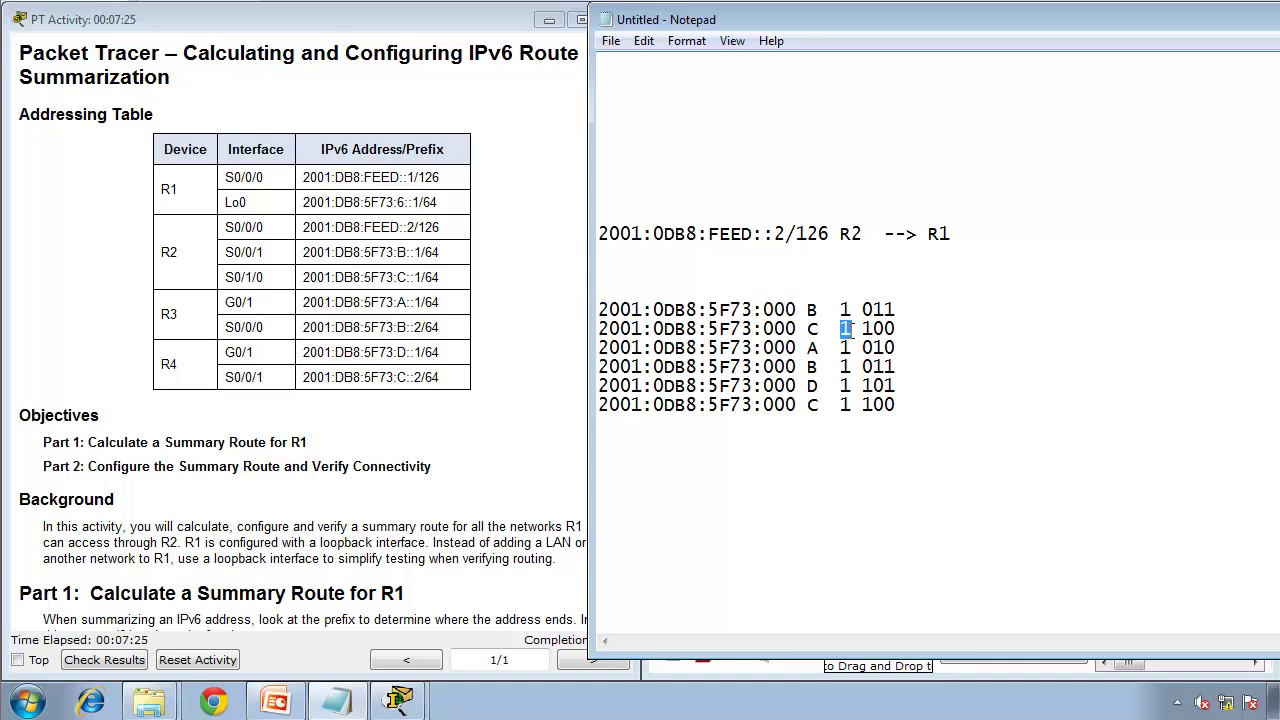
Add the summary line 2001:0db8:5f73:000/61 below the binary list.
{"action": "left_click", "coordinate": [815, 520]}
{"action": "type", "text": "/612001:"}
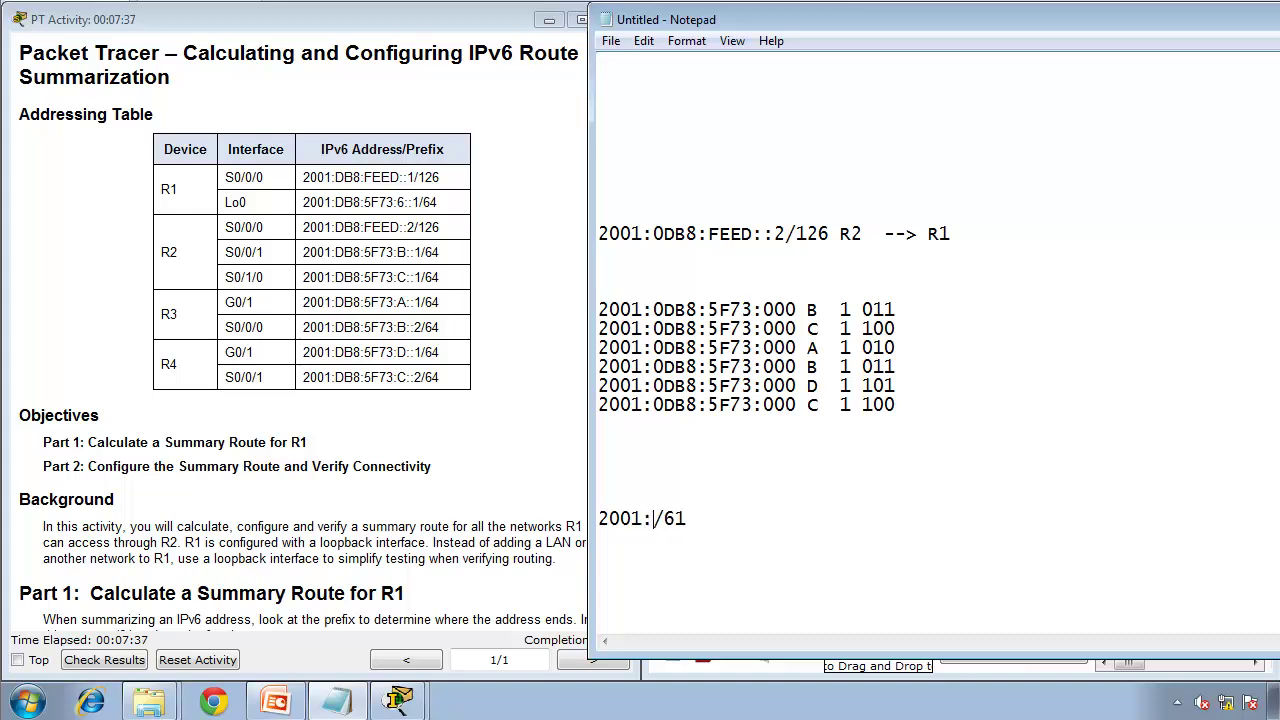
{"action": "type", "text": "0db8"}
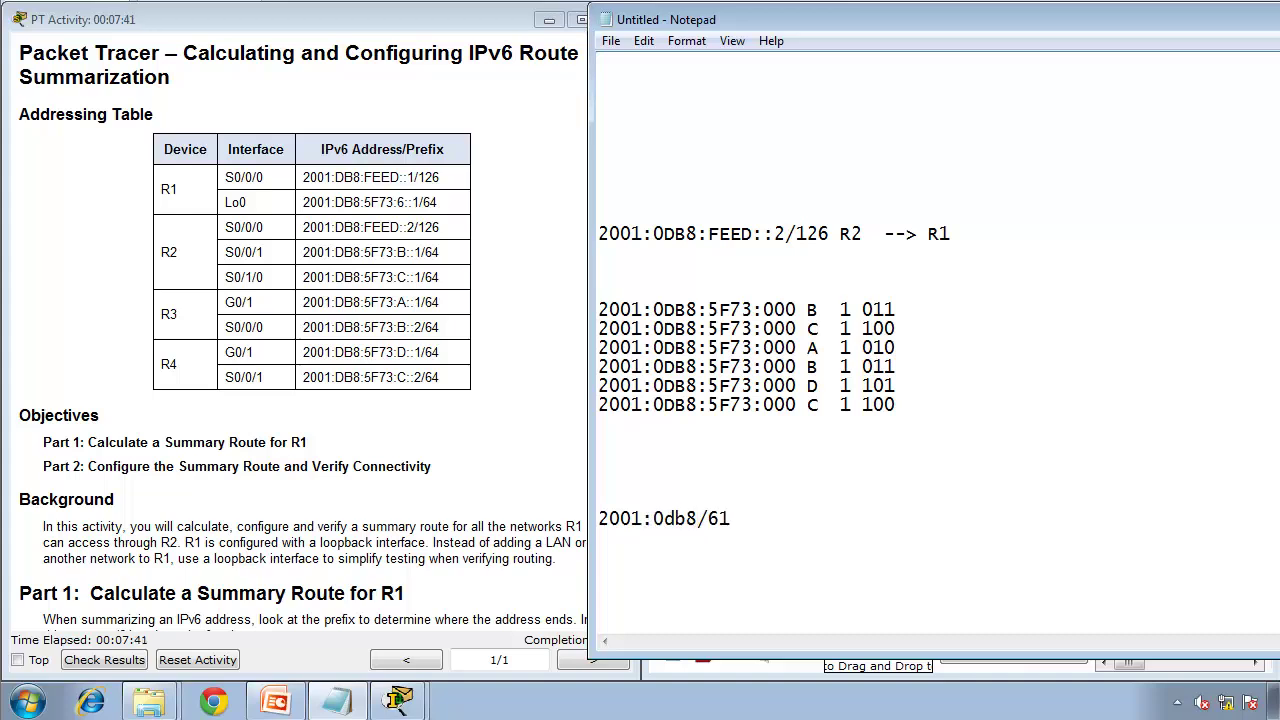
{"action": "type", "text": ":5f73:9"}
{"action": "key", "text": "BackSpace"}
{"action": "type", "text": "000"}
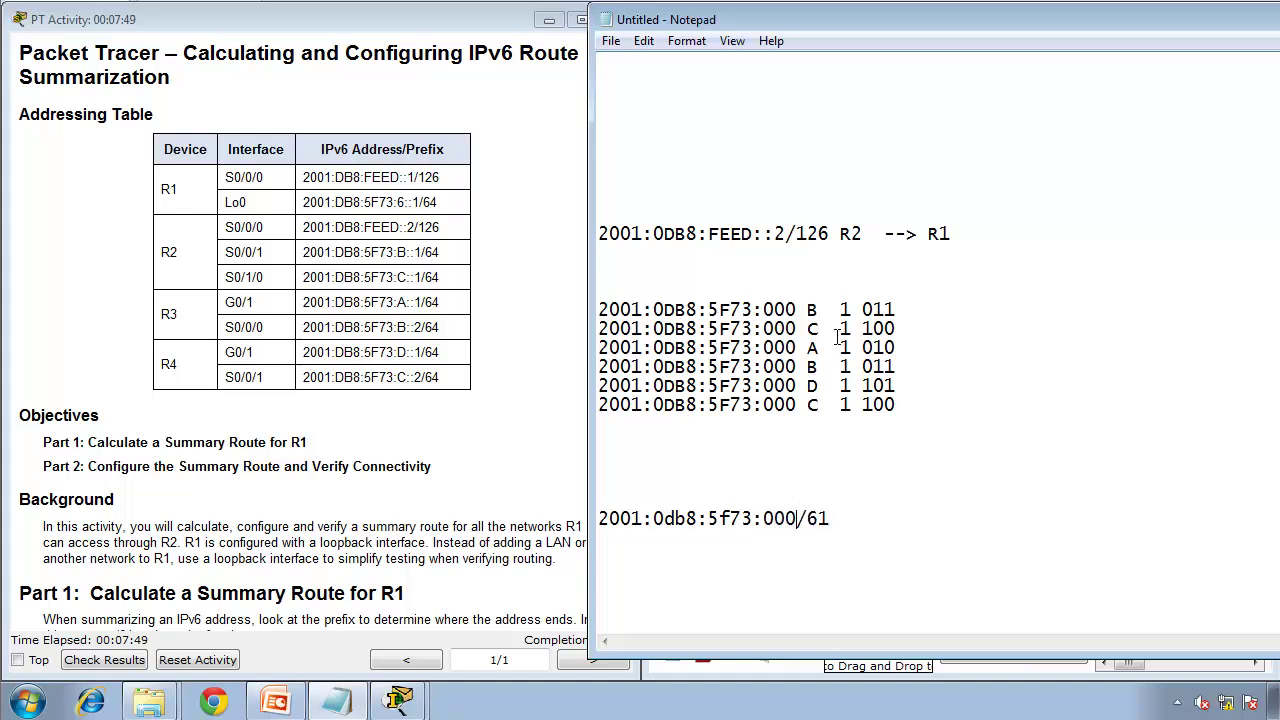
Mark the first line's leading bit and 011, then delete the blank lines above the list.
{"action": "left_click_drag", "start_coordinate": [840, 311], "coordinate": [851, 311]}
{"action": "left_click_drag", "start_coordinate": [861, 309], "coordinate": [903, 309]}
{"action": "type", "text": "000"}
{"action": "key", "text": "Home"}
{"action": "key", "text": "BackSpace"}
{"action": "key", "text": "BackSpace"}
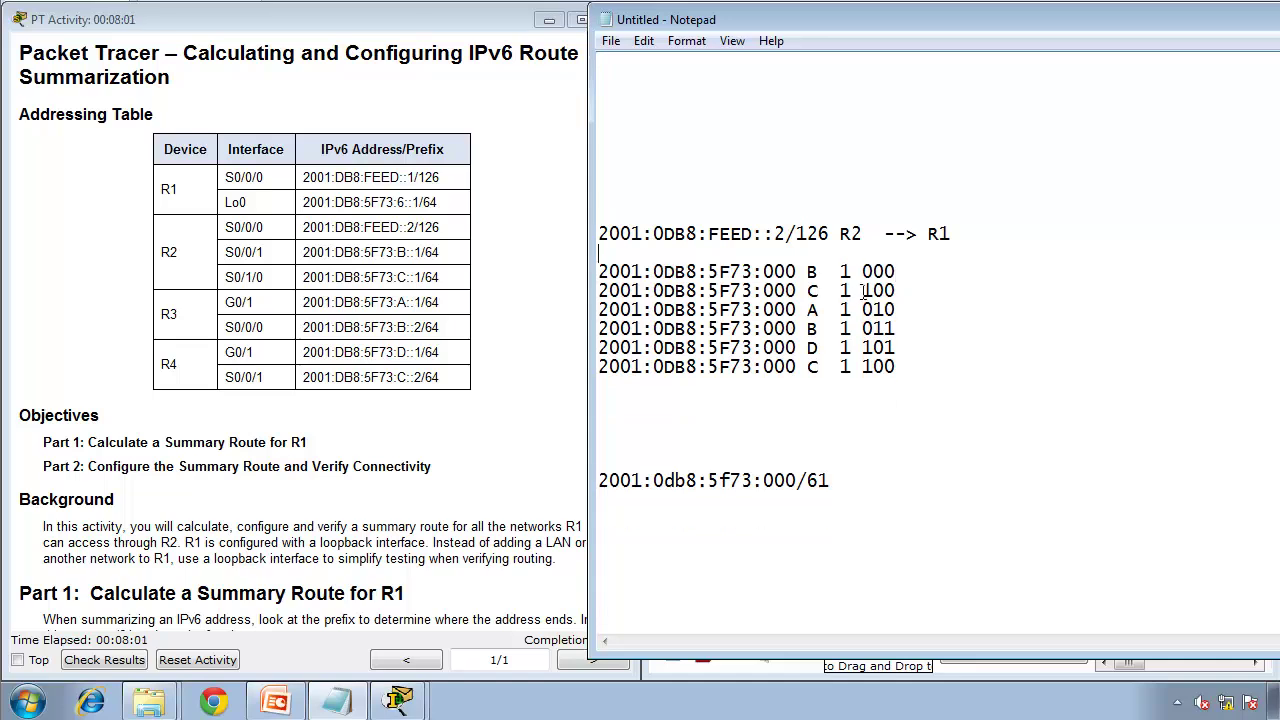
Overwrite the binary values on lines two to four with 1000.
{"action": "left_click_drag", "start_coordinate": [849, 271], "coordinate": [839, 272]}
{"action": "left_click", "coordinate": [916, 327]}
{"action": "left_click_drag", "start_coordinate": [850, 290], "coordinate": [896, 291]}
{"action": "type", "text": "000"}
{"action": "key", "text": "Down"}
{"action": "key", "text": "shift+Right"}
{"action": "key", "text": "shift+Right"}
{"action": "key", "text": "shift+Right"}
{"action": "key", "text": "shift+Right"}
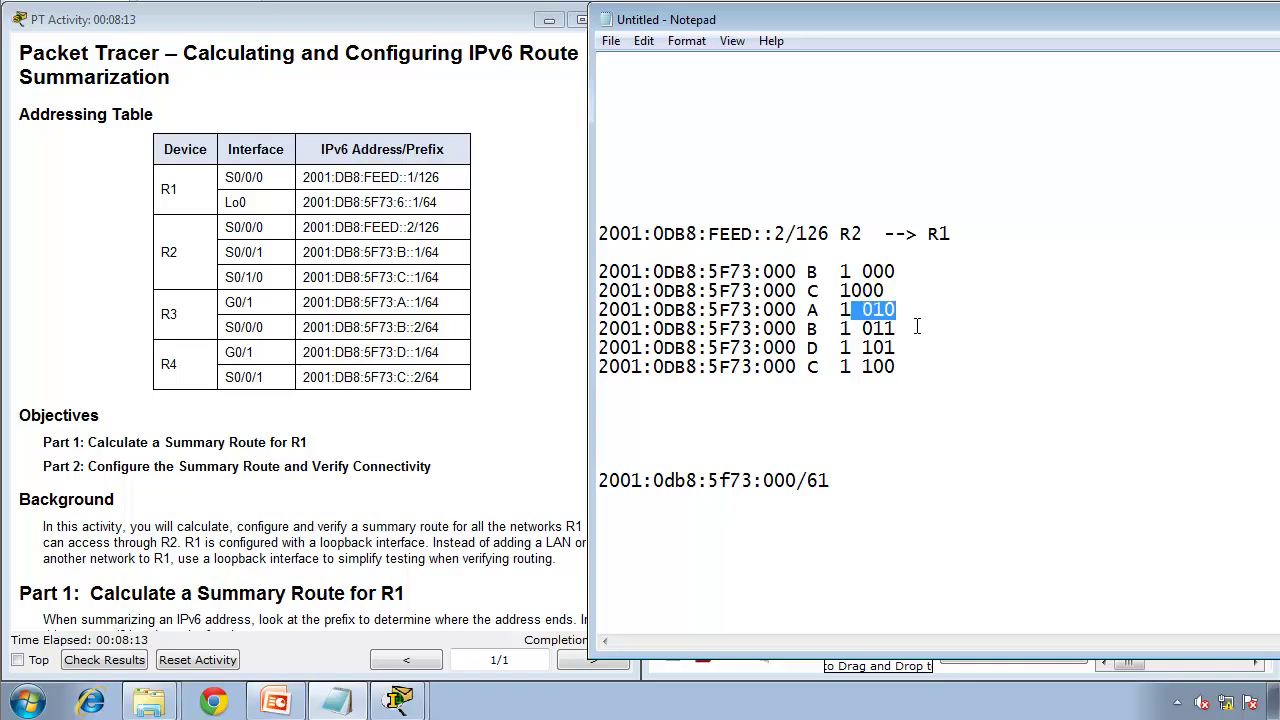
{"action": "type", "text": "000"}
{"action": "key", "text": "Down"}
{"action": "key", "text": "Left"}
{"action": "key", "text": "Left"}
{"action": "type", "text": "00"}
{"action": "key", "text": "BackSpace"}
{"action": "key", "text": "Delete"}
{"action": "key", "text": "Delete"}
{"action": "key", "text": "Delete"}
{"action": "key", "text": "Delete"}
{"action": "type", "text": "0"}
Make the remaining binary values 1000, closing the gap so line one reads 1000.
{"action": "key", "text": "Down"}
{"action": "key", "text": "Left"}
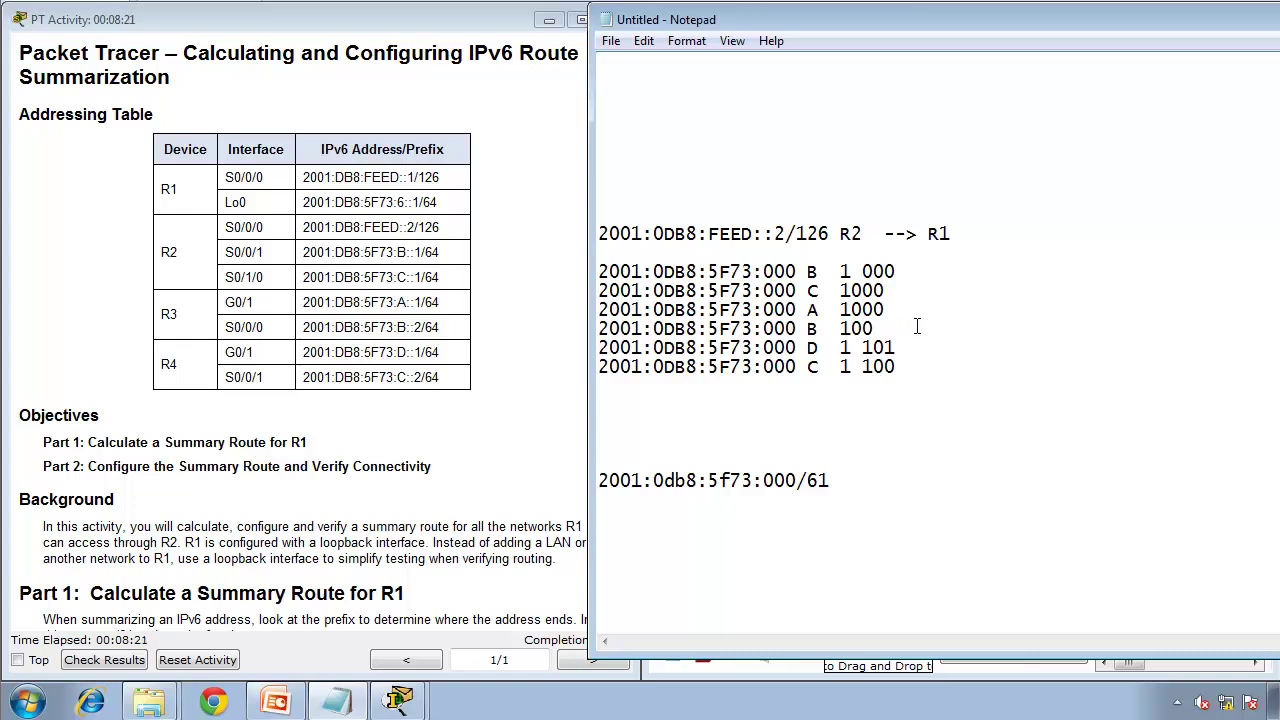
{"action": "type", "text": "00"}
{"action": "key", "text": "Delete"}
{"action": "key", "text": "Delete"}
{"action": "key", "text": "Delete"}
{"action": "key", "text": "Delete"}
{"action": "key", "text": "Left"}
{"action": "key", "text": "Left"}
{"action": "type", "text": "00"}
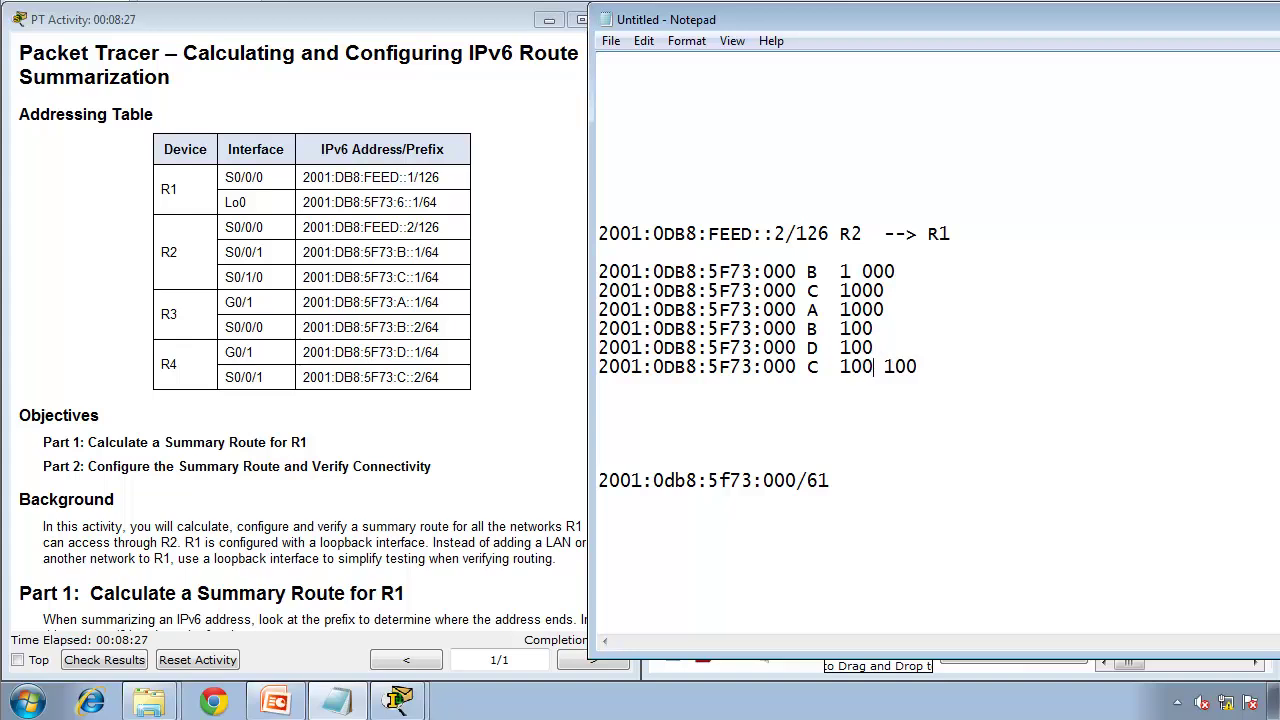
{"action": "key", "text": "Delete"}
{"action": "key", "text": "Delete"}
{"action": "key", "text": "Delete"}
{"action": "key", "text": "Delete"}
{"action": "left_click", "coordinate": [852, 271]}
{"action": "key", "text": "Delete"}
{"action": "type", "text": "0"}
{"action": "key", "text": "Down"}
{"action": "type", "text": "0"}
{"action": "key", "text": "Down"}
{"action": "type", "text": "0"}
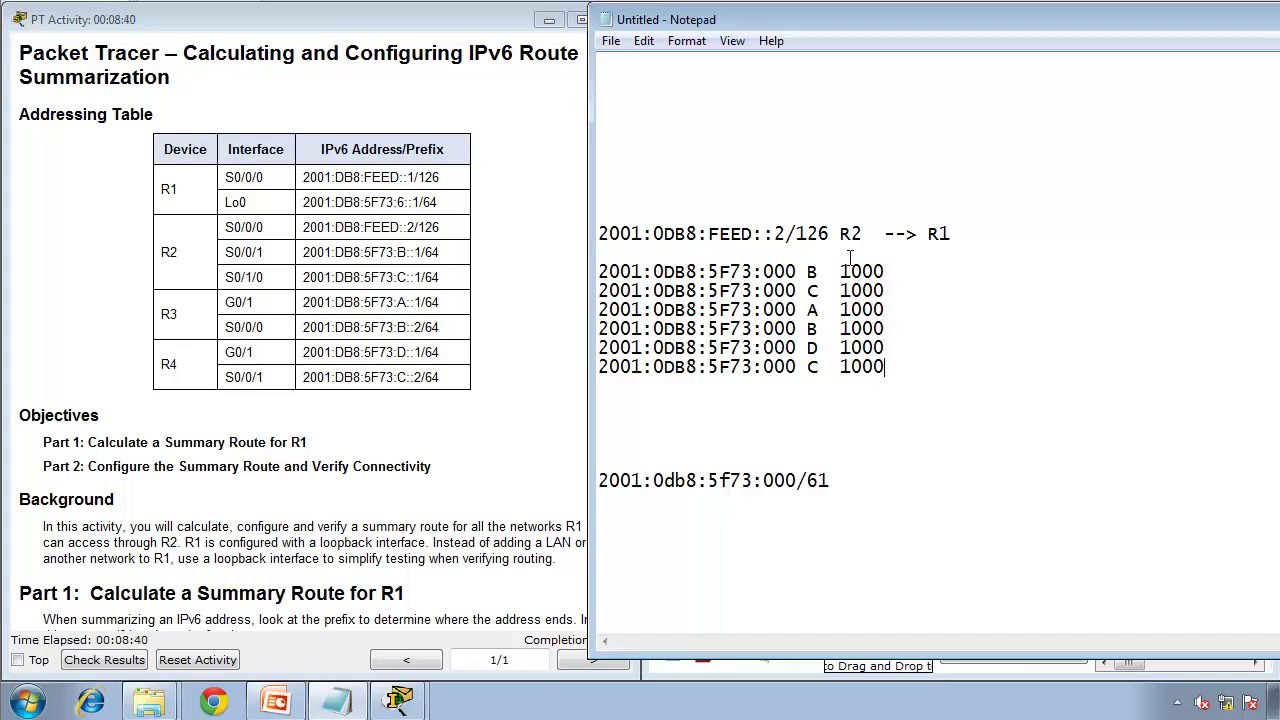
Rewrite the summary line as 2001:db8:5f73:8::/61, adding 8, dropping leading zeros and adding ::.
{"action": "left_click_drag", "start_coordinate": [846, 271], "coordinate": [838, 271]}
{"action": "left_click", "coordinate": [795, 480]}
{"action": "type", "text": "8"}
{"action": "left_click_drag", "start_coordinate": [905, 385], "coordinate": [609, 264]}
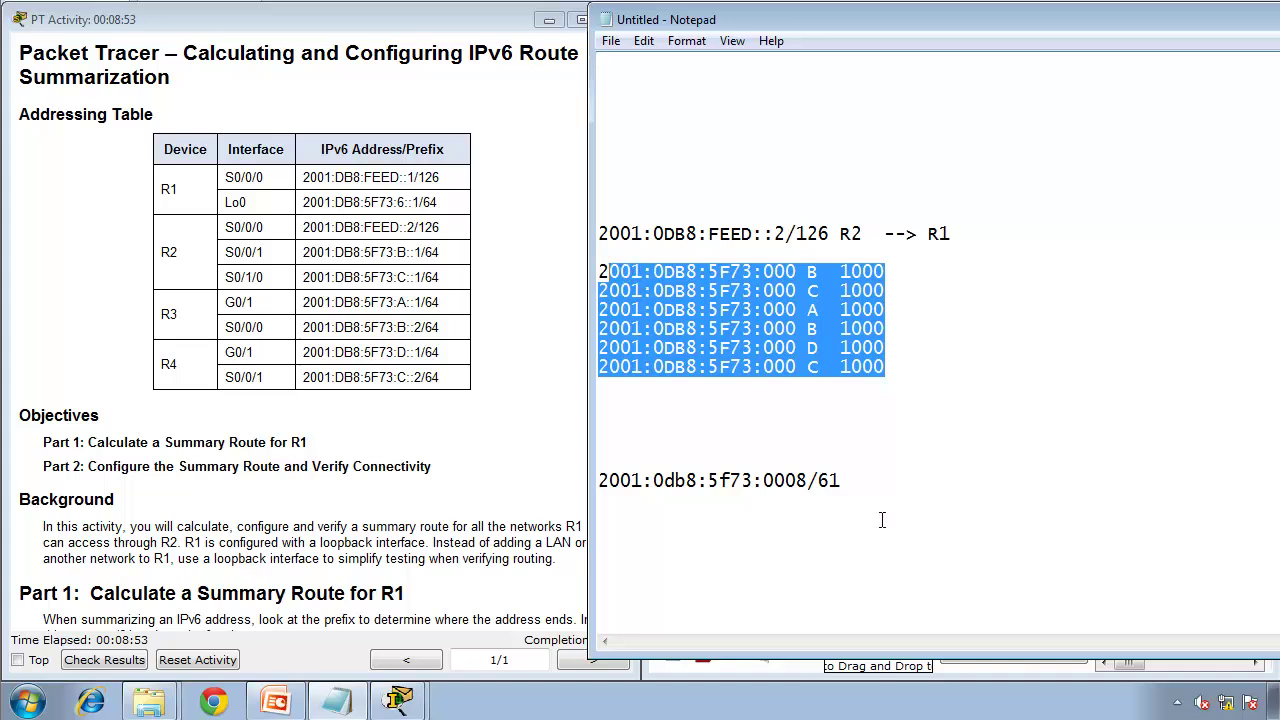
{"action": "left_click_drag", "start_coordinate": [892, 528], "coordinate": [597, 481]}
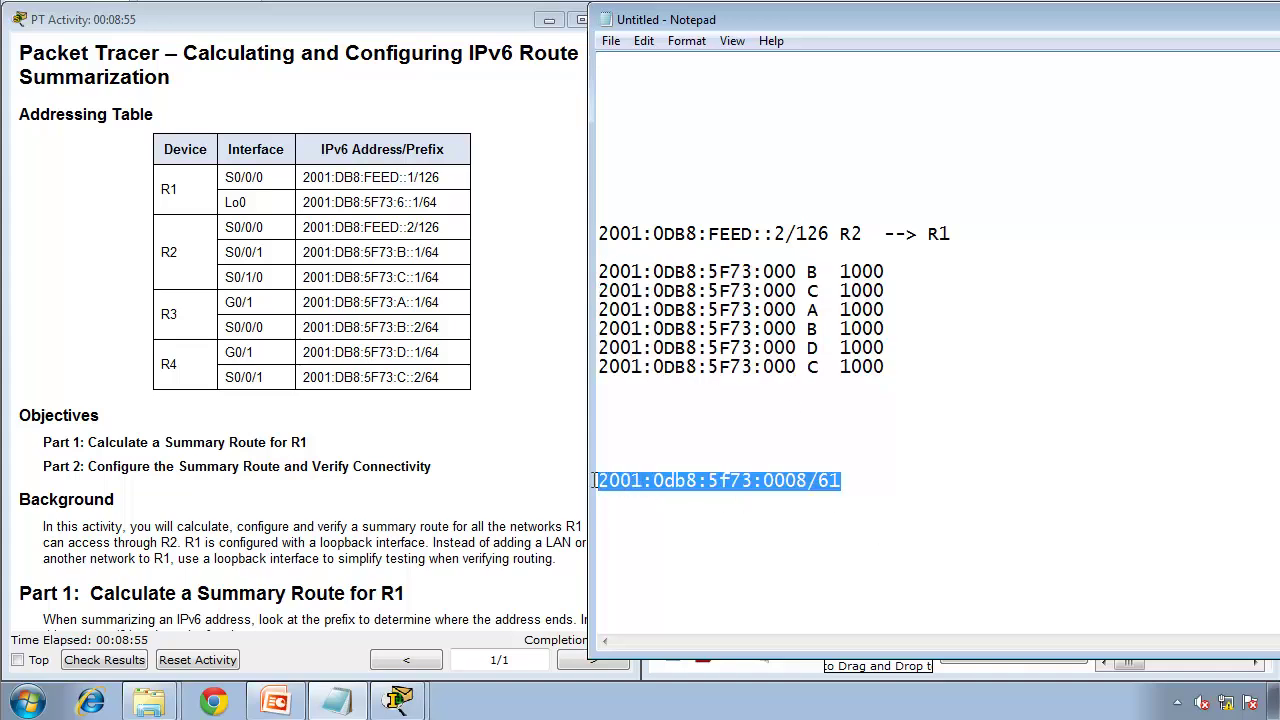
{"action": "left_click", "coordinate": [768, 547]}
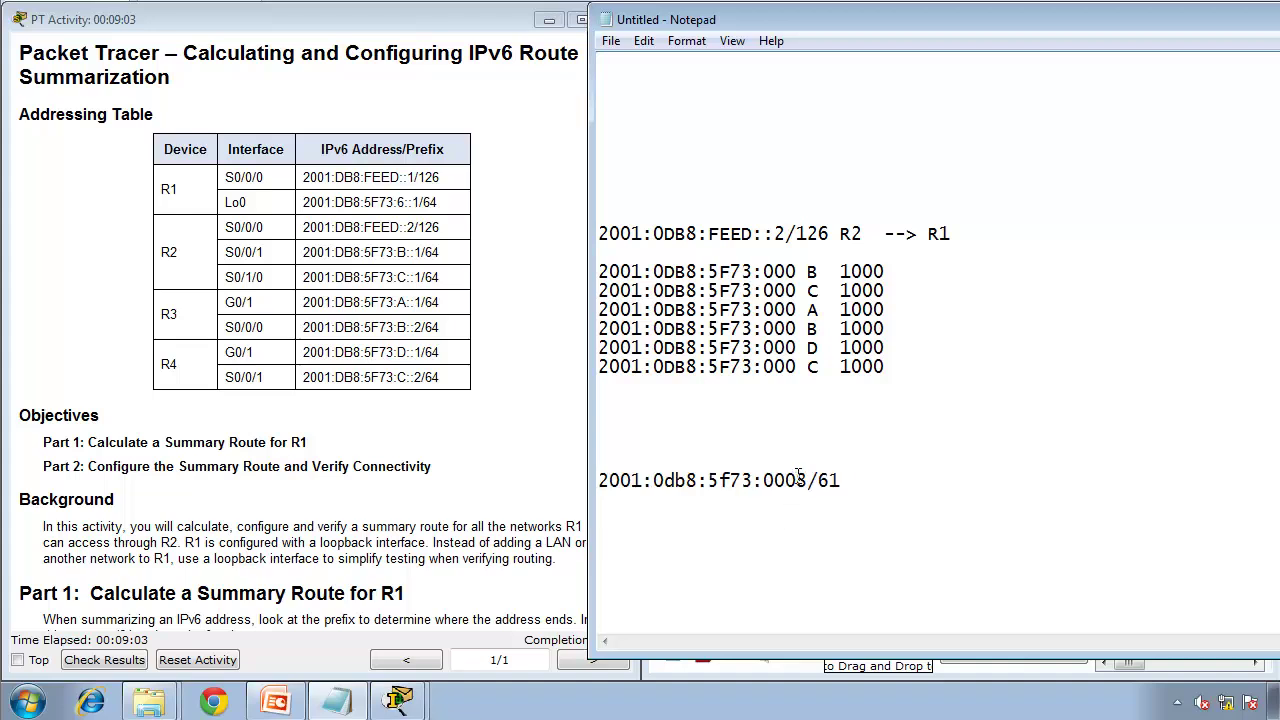
{"action": "key", "text": "Delete"}
{"action": "key", "text": "Delete"}
{"action": "key", "text": "Delete"}
{"action": "key", "text": "Left"}
{"action": "key", "text": "Left"}
{"action": "key", "text": "Left"}
{"action": "key", "text": "Left"}
{"action": "key", "text": "Left"}
{"action": "key", "text": "Left"}
{"action": "key", "text": "Left"}
{"action": "key", "text": "Left"}
{"action": "key", "text": "Left"}
{"action": "key", "text": "Left"}
{"action": "key", "text": "Delete"}
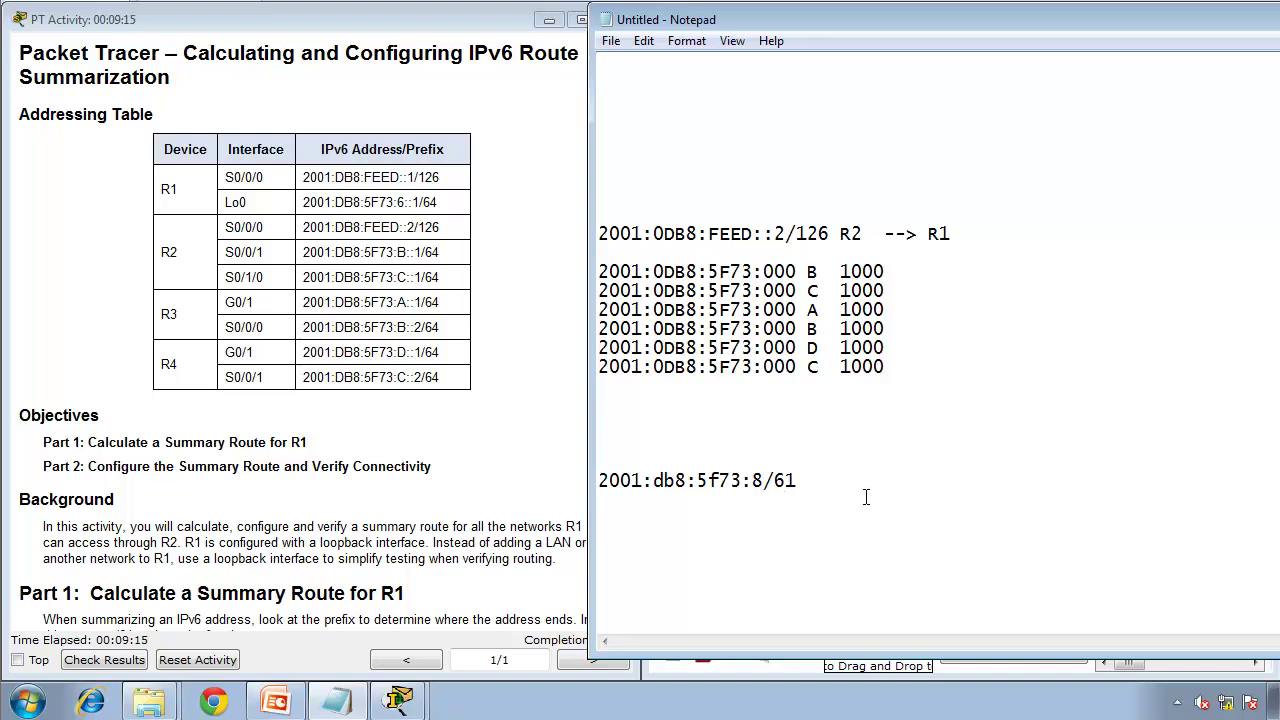
{"action": "type", "text": "::"}
{"action": "left_click", "coordinate": [390, 442]}
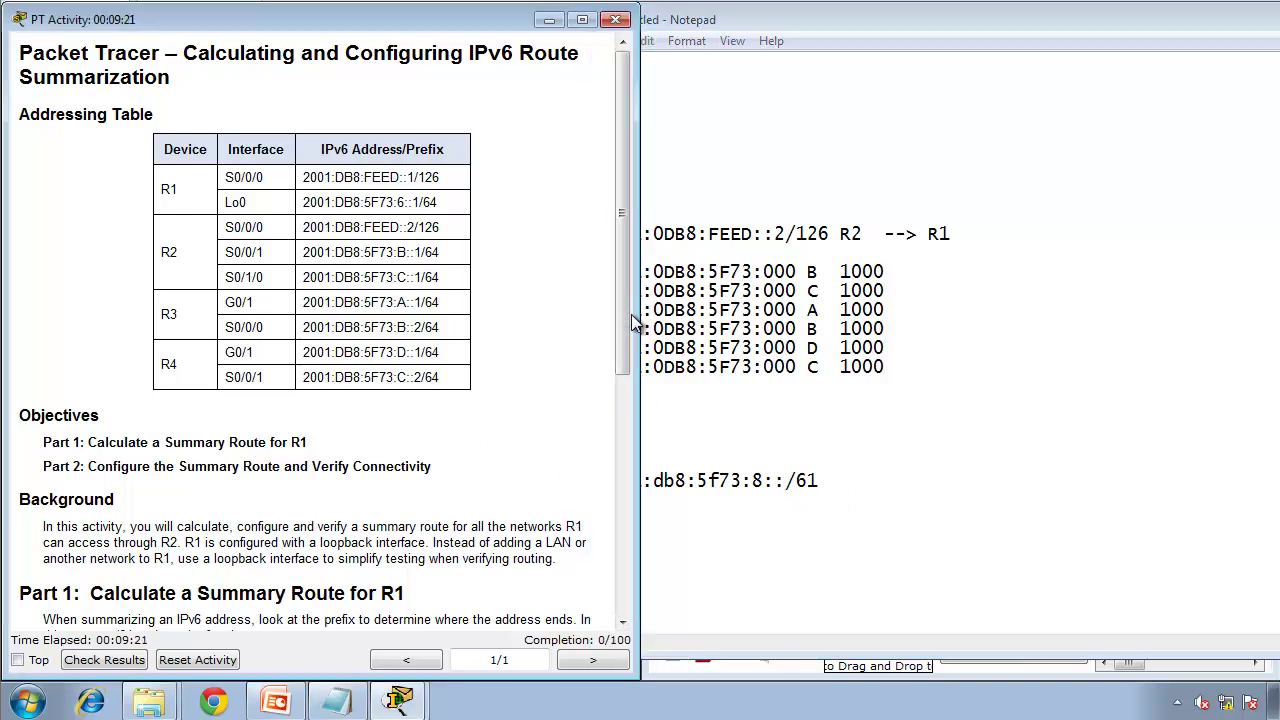
{"action": "scroll", "coordinate": [630, 318], "scroll_direction": "down", "scroll_amount": 6}
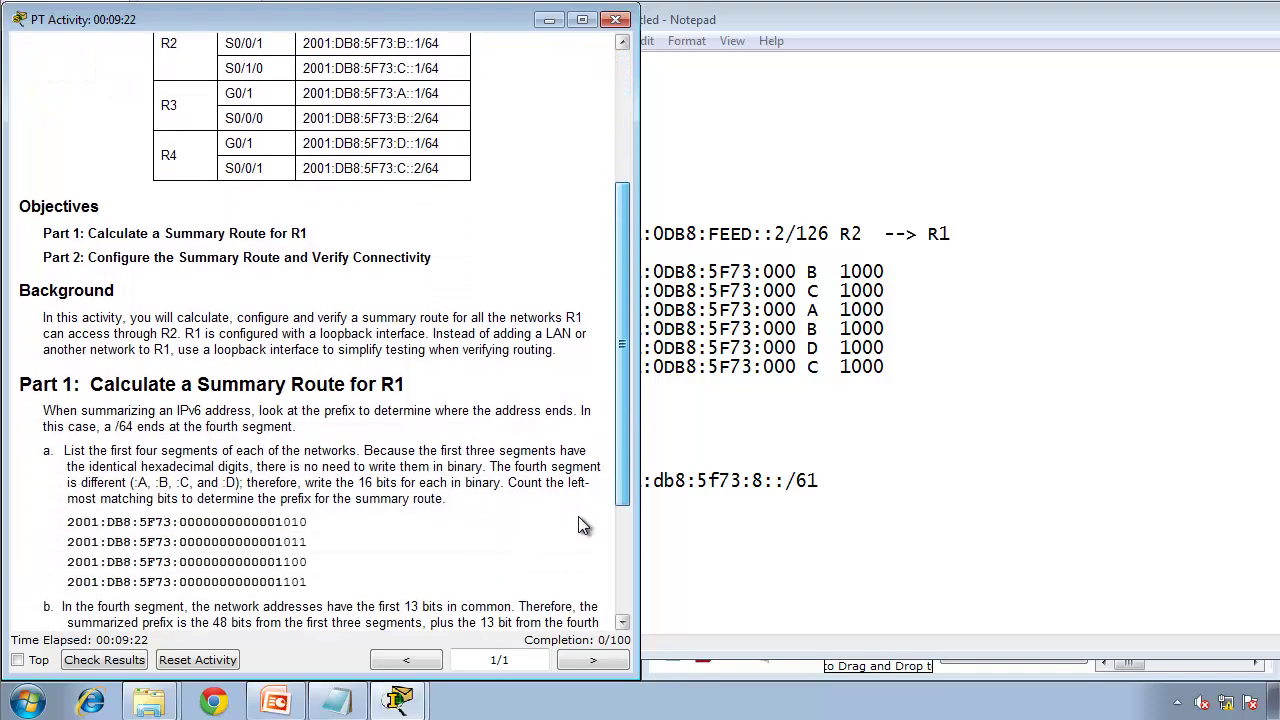
{"action": "scroll", "coordinate": [575, 567], "scroll_direction": "down", "scroll_amount": 1}
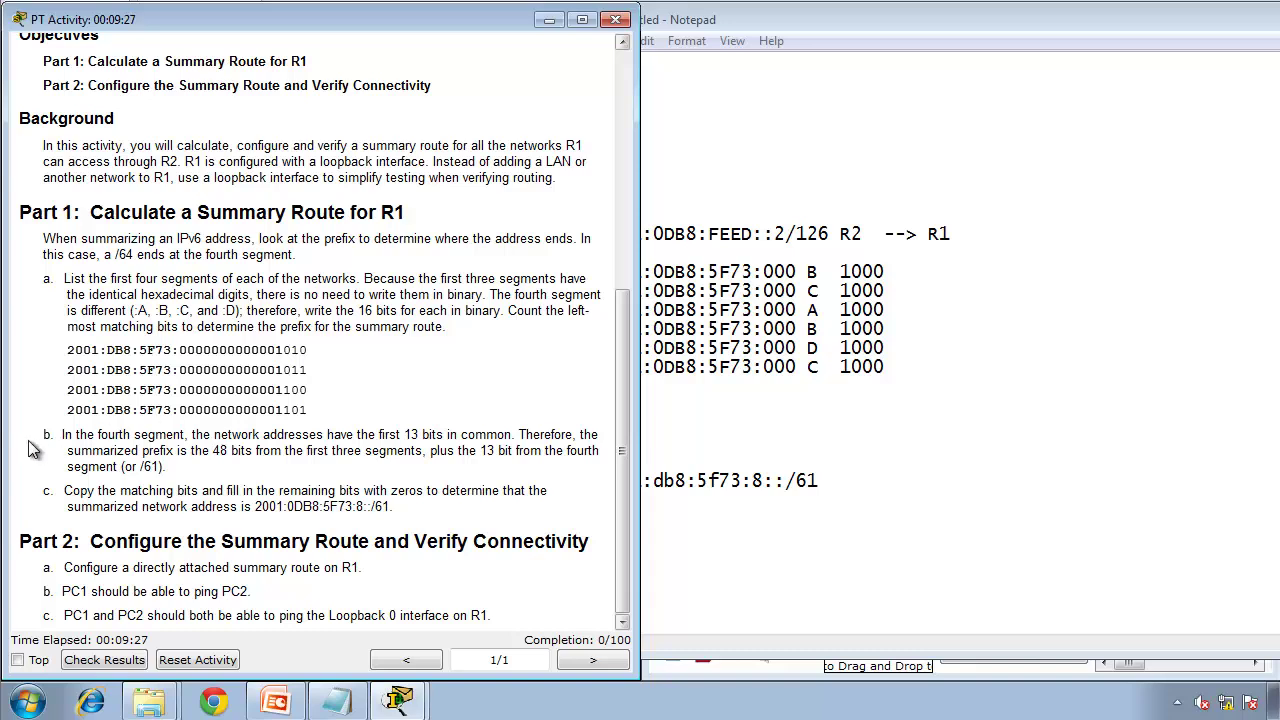
{"action": "left_click_drag", "start_coordinate": [307, 410], "coordinate": [64, 410]}
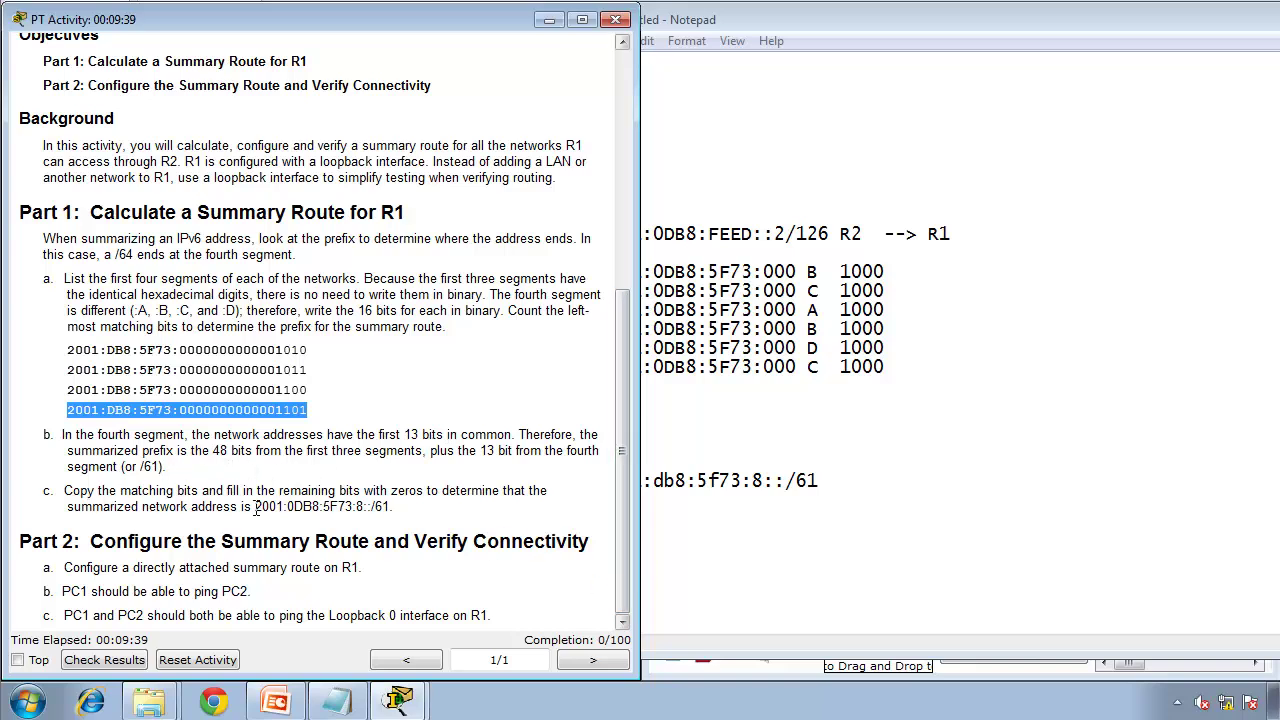
{"action": "left_click_drag", "start_coordinate": [86, 588], "coordinate": [66, 566]}
{"action": "left_click", "coordinate": [618, 112]}
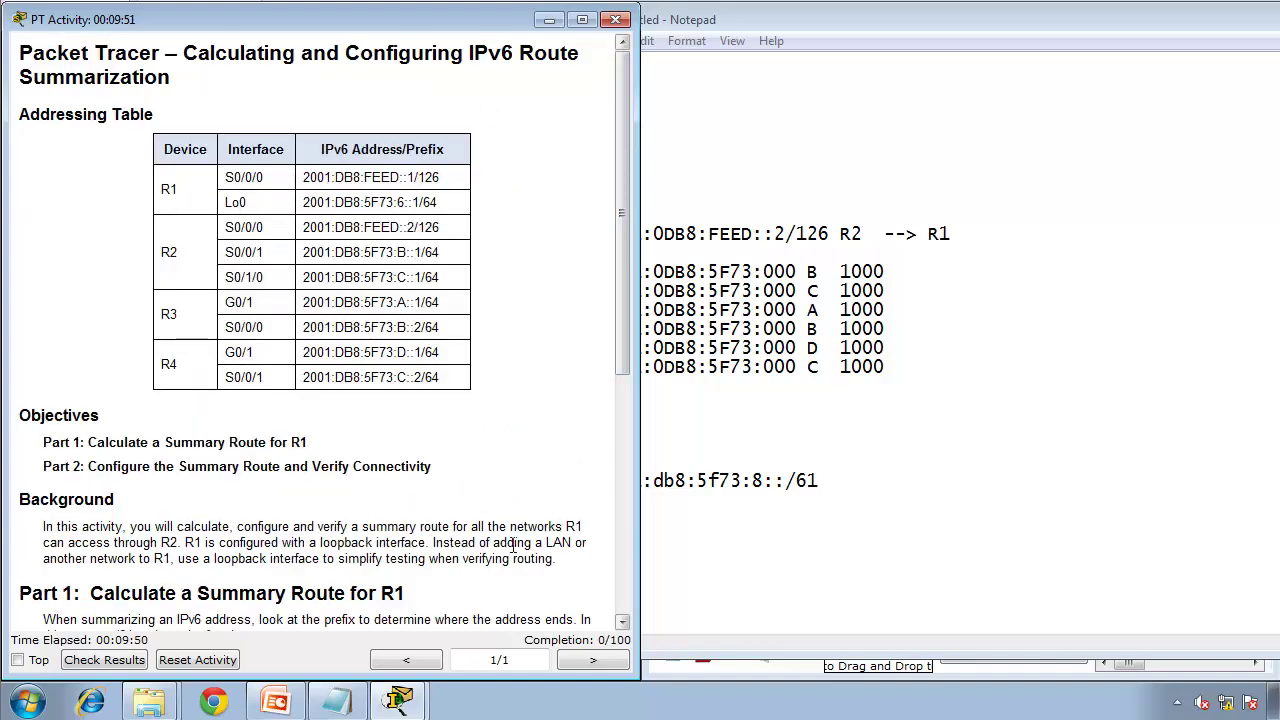
{"action": "mouse_move", "coordinate": [398, 700]}
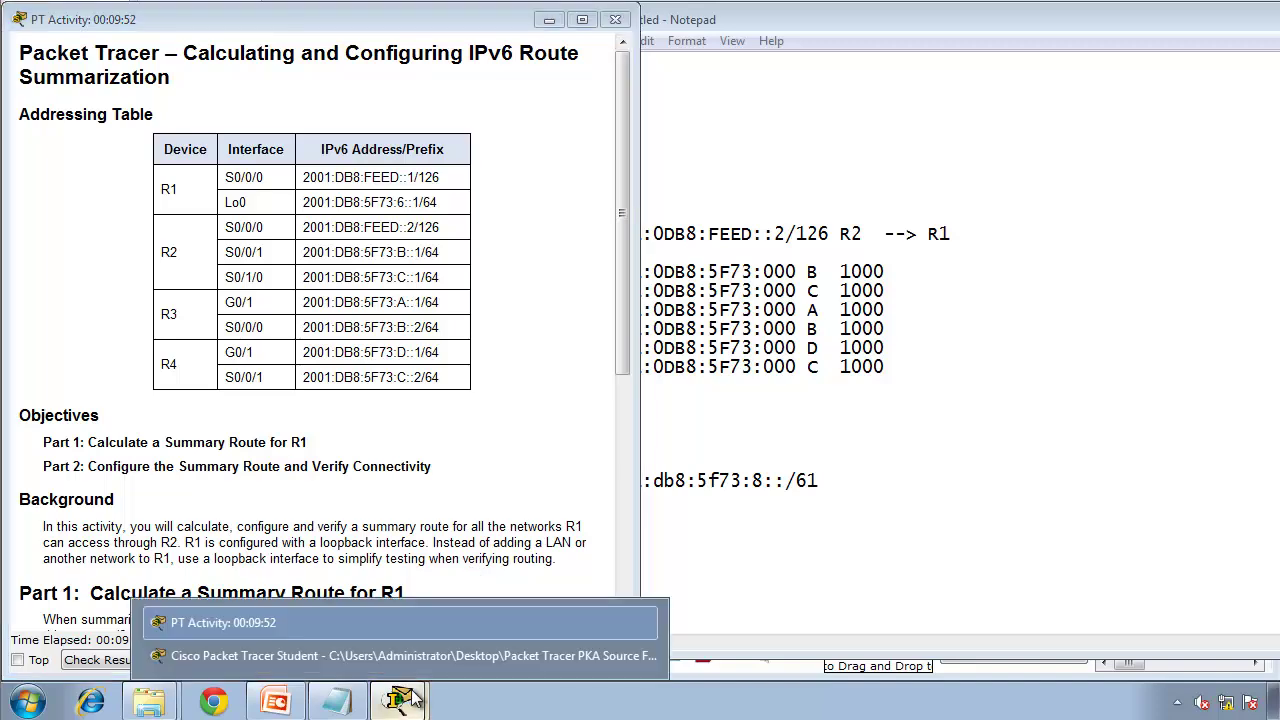
Open R1's CLI and enter global configuration mode with en and conf t.
{"action": "left_click", "coordinate": [374, 648]}
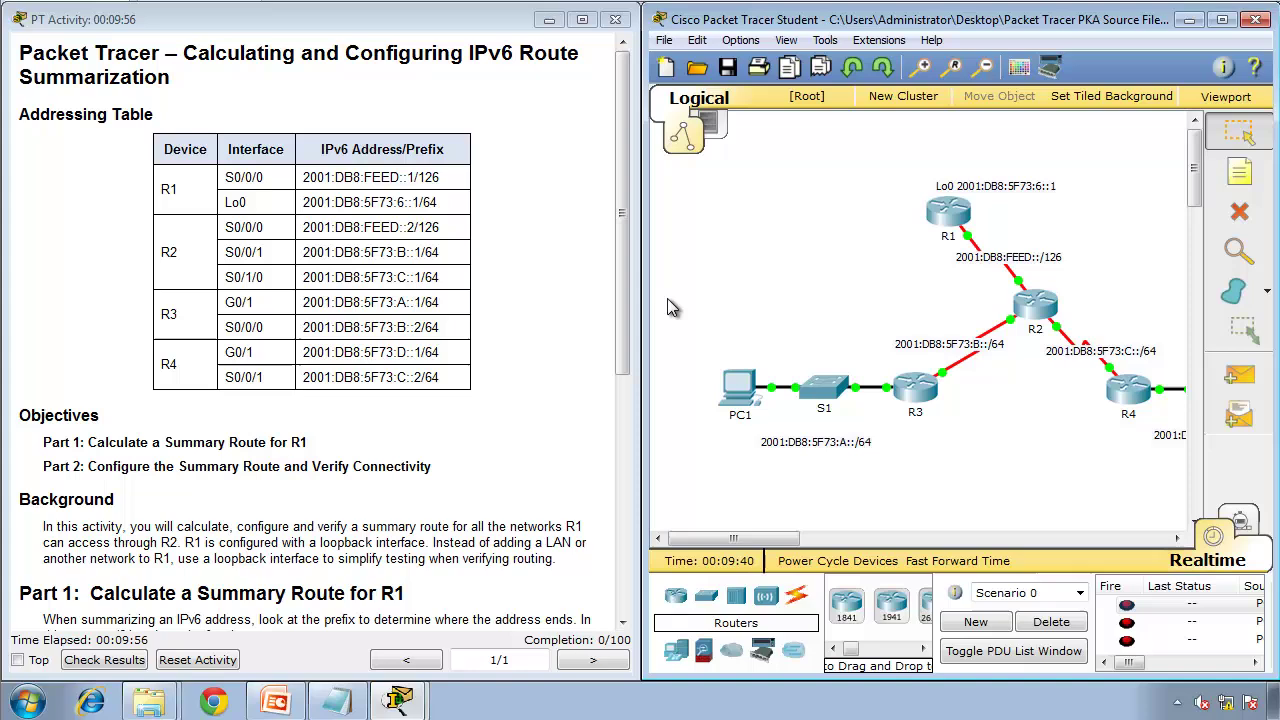
{"action": "left_click", "coordinate": [946, 214]}
{"action": "left_click", "coordinate": [484, 136]}
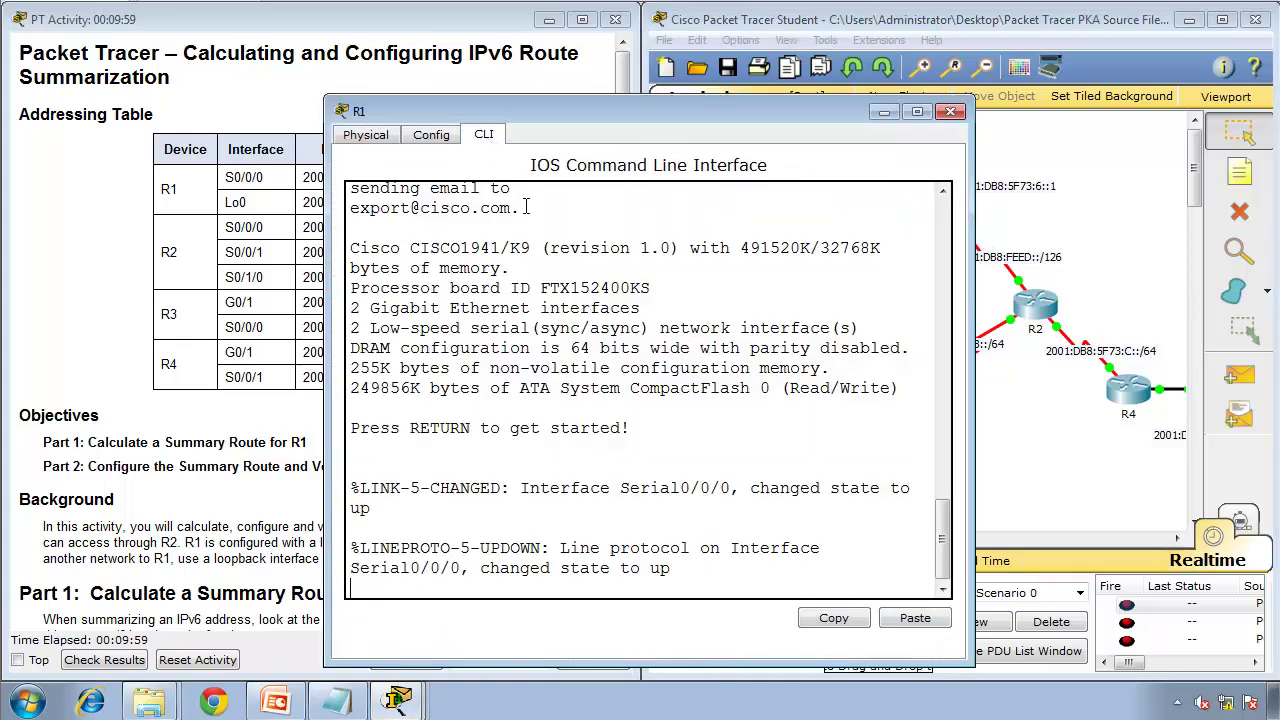
{"action": "key", "text": "Return"}
{"action": "type", "text": "en"}
{"action": "key", "text": "Return"}
{"action": "type", "text": "conf t"}
{"action": "key", "text": "Return"}
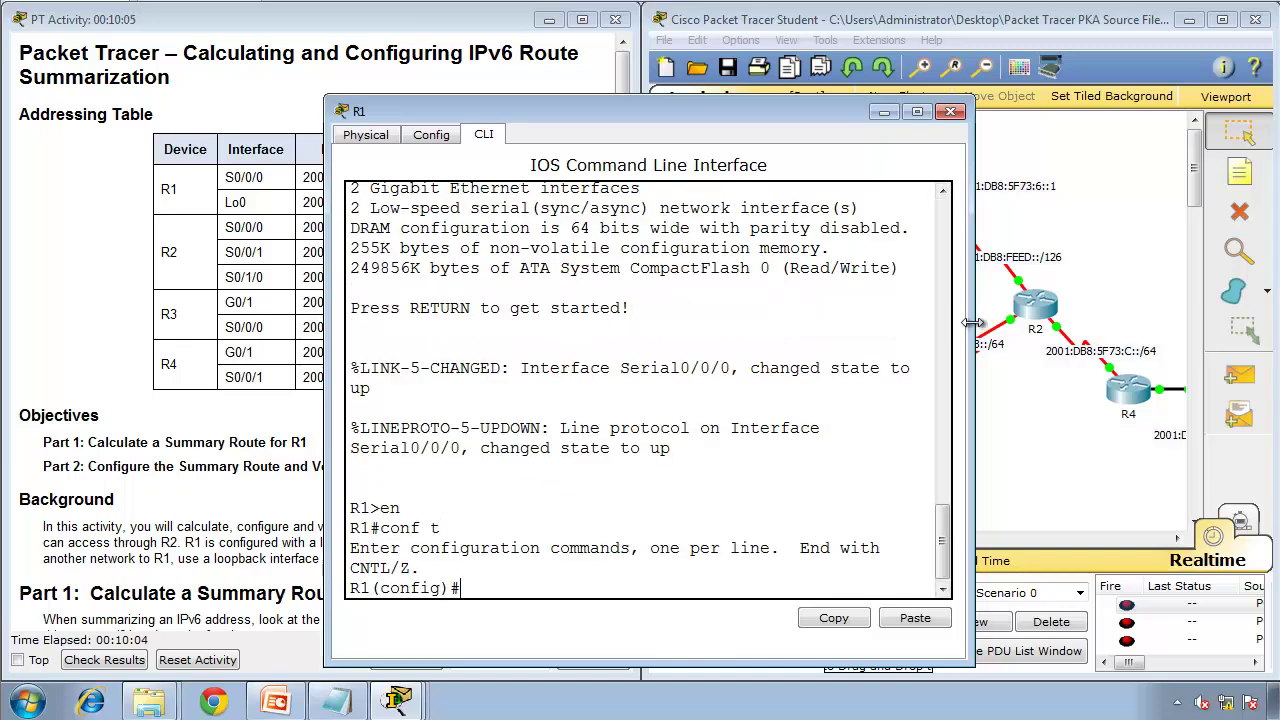
Enter ipv6 route 2001:db8:5f73:8::/61 s0/0/0 on R1, pasting the prefix from Notepad.
{"action": "left_click_drag", "start_coordinate": [970, 328], "coordinate": [1159, 325]}
{"action": "type", "text": "ipv6 route"}
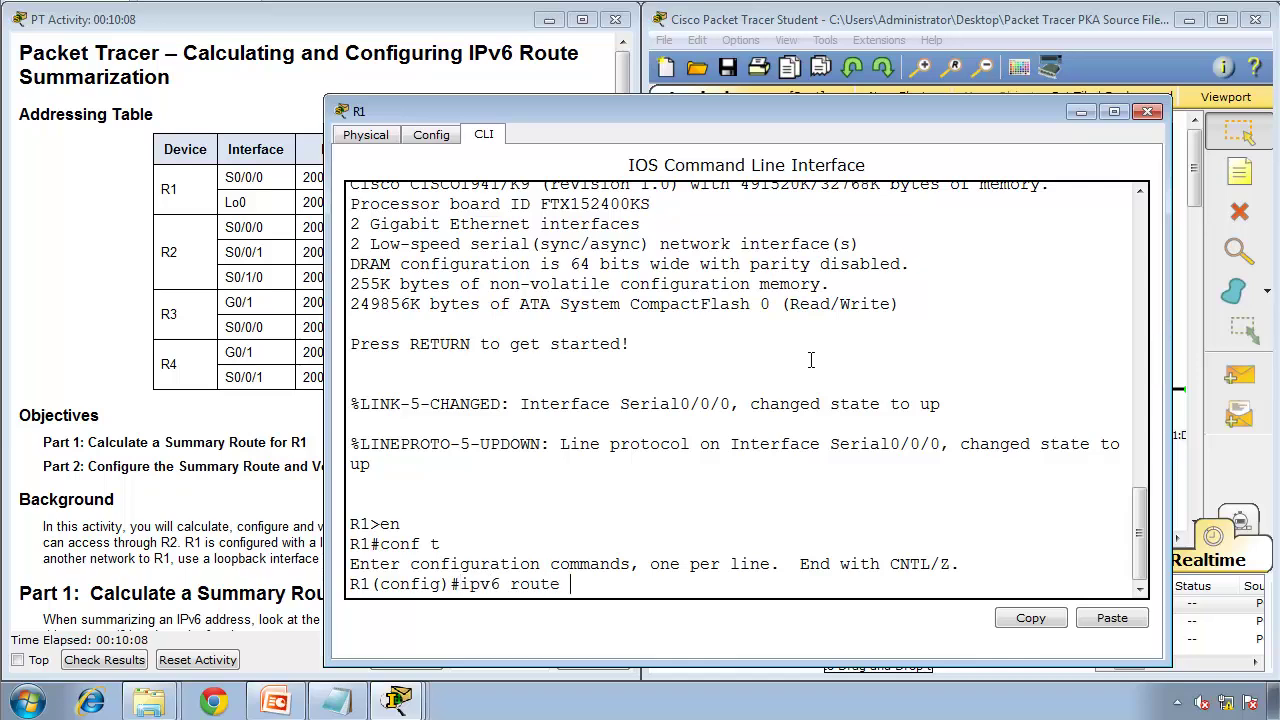
{"action": "left_click", "coordinate": [336, 702]}
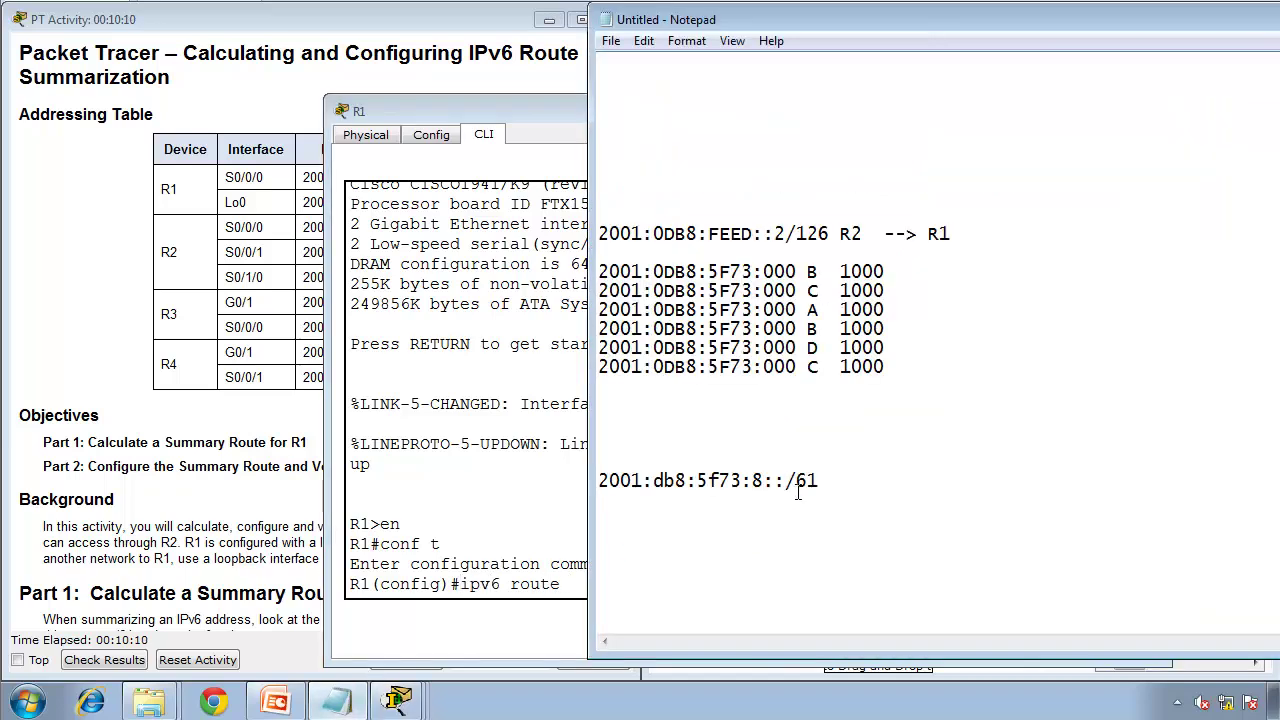
{"action": "left_click_drag", "start_coordinate": [819, 481], "coordinate": [597, 482]}
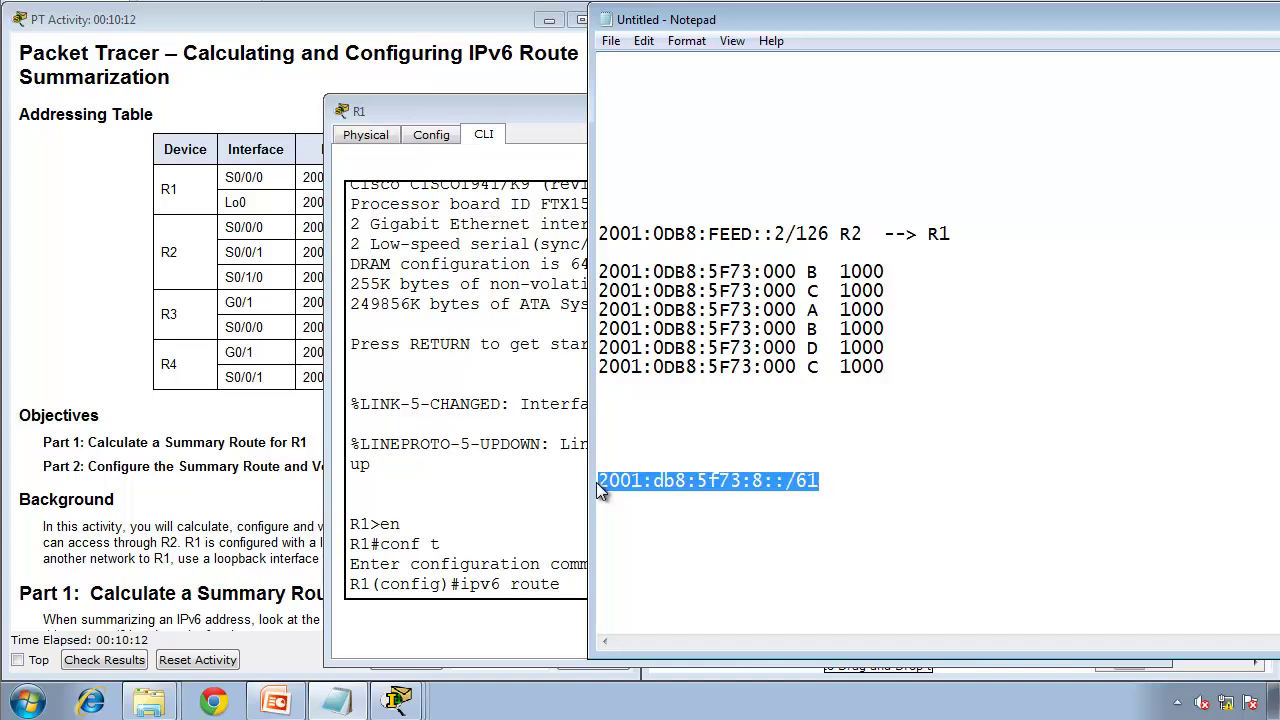
{"action": "right_click", "coordinate": [619, 482]}
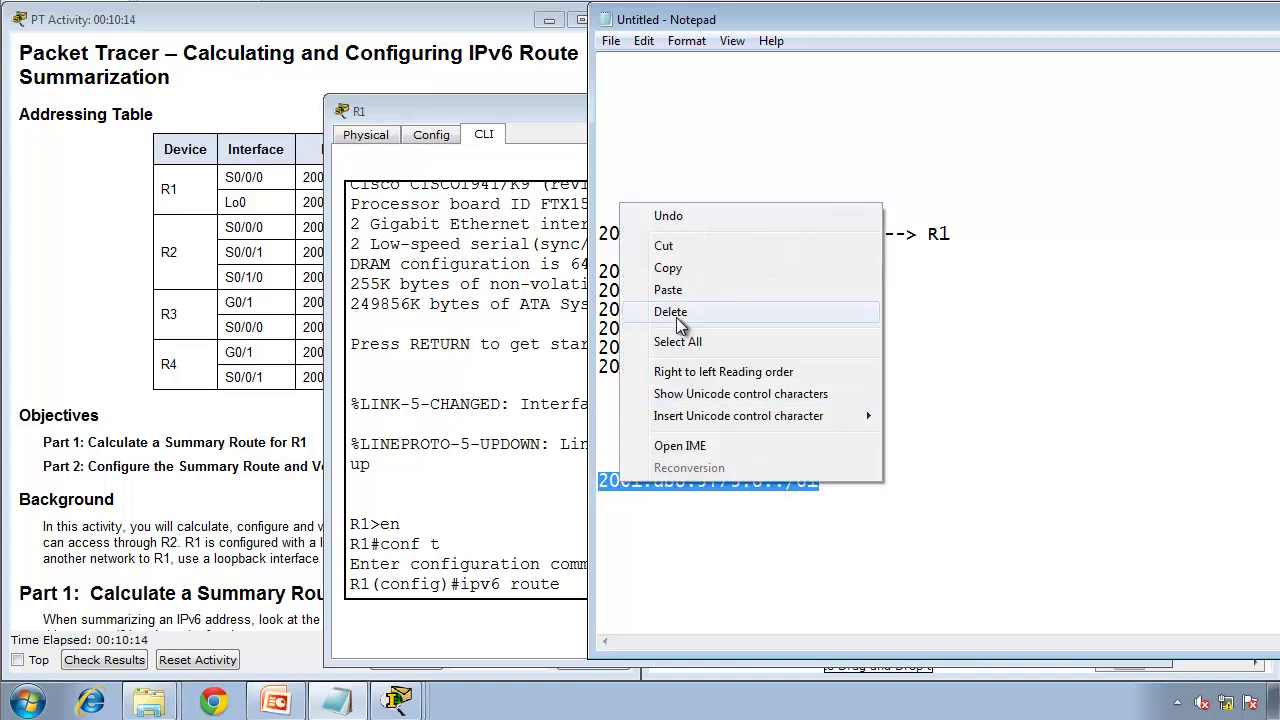
{"action": "left_click", "coordinate": [668, 268]}
{"action": "right_click", "coordinate": [536, 462]}
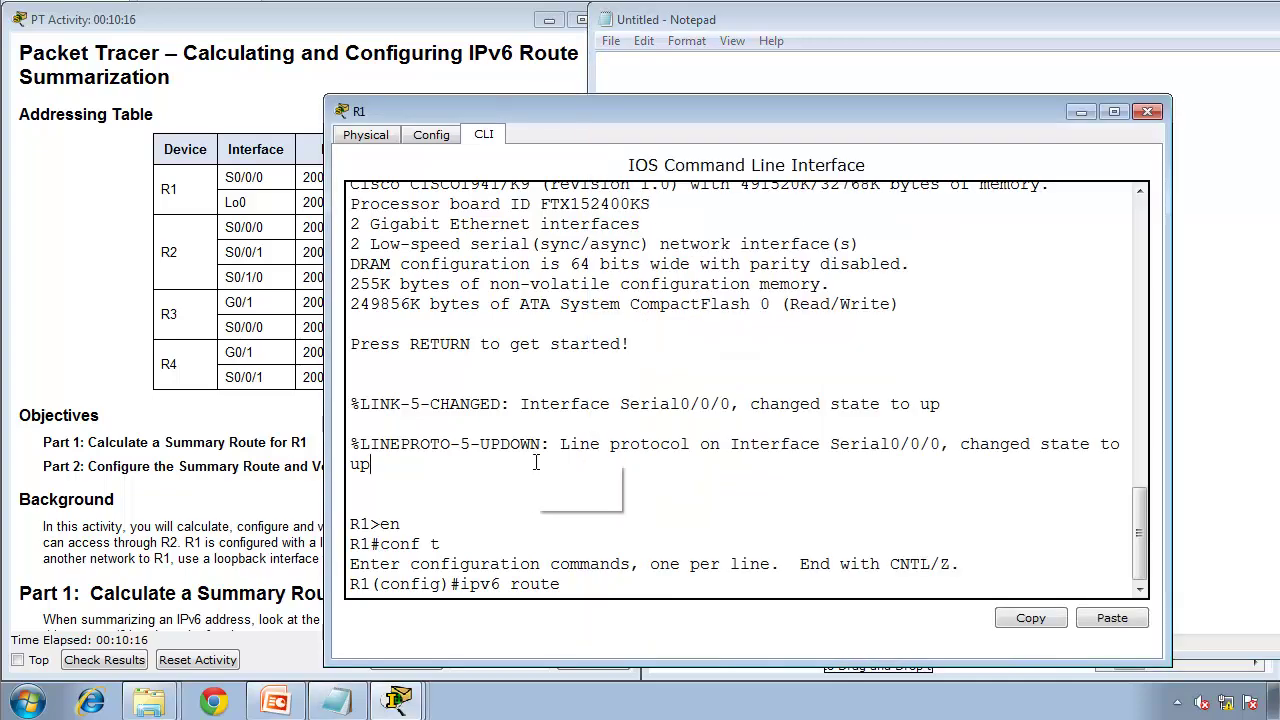
{"action": "left_click", "coordinate": [584, 496]}
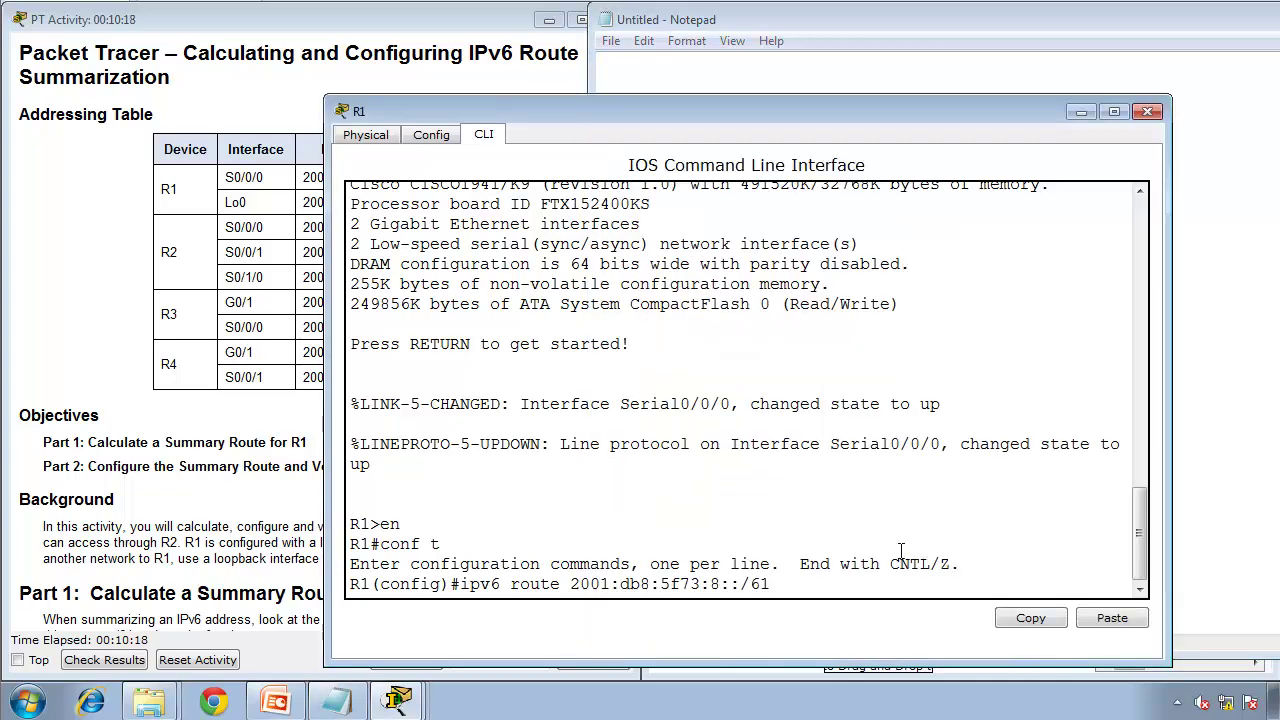
{"action": "type", "text": "s0/0/0"}
{"action": "key", "text": "Return"}
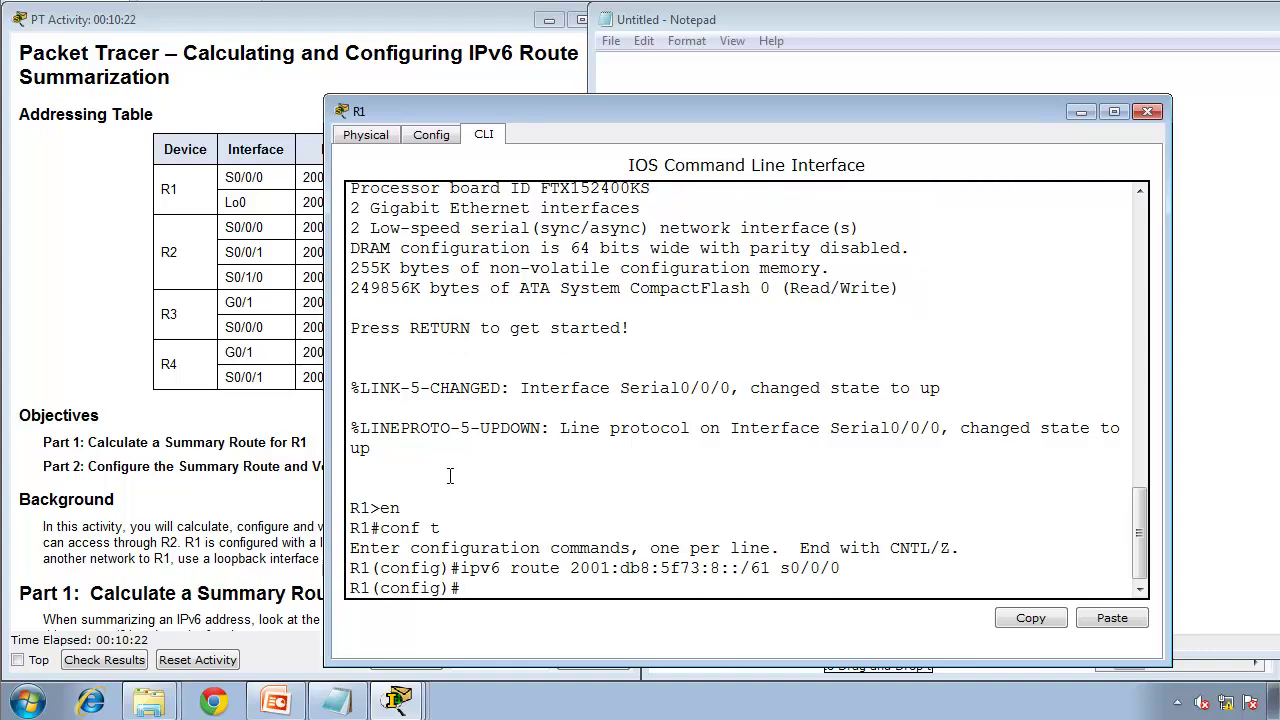
Exit configuration mode and verify the new /61 static route with show ipv6 route.
{"action": "type", "text": "end"}
{"action": "key", "text": "Return"}
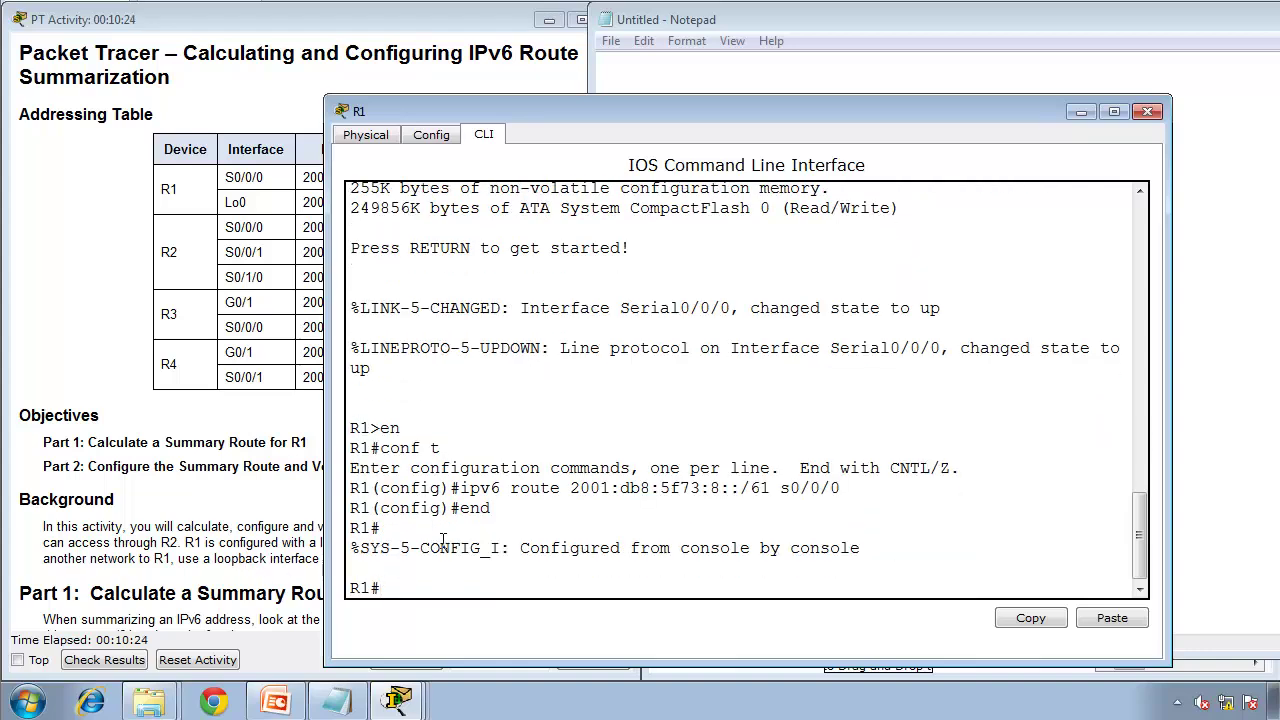
{"action": "type", "text": "show ipv6 route"}
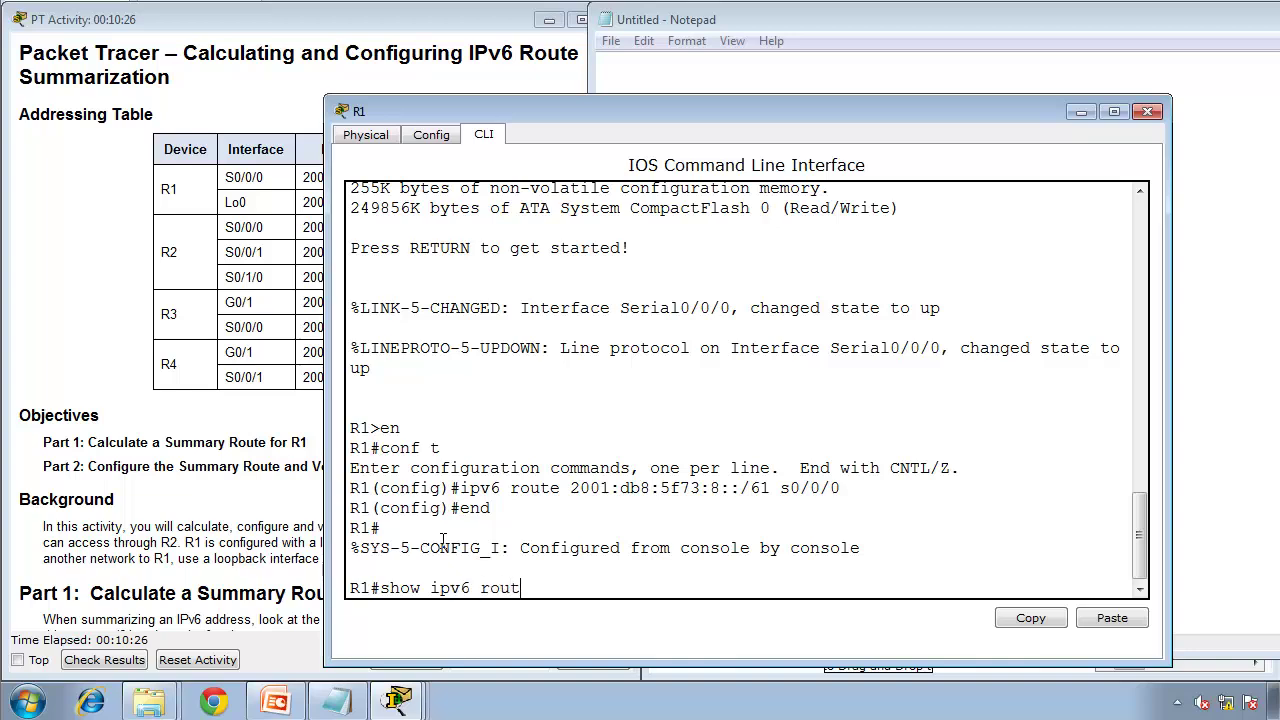
{"action": "key", "text": "Return"}
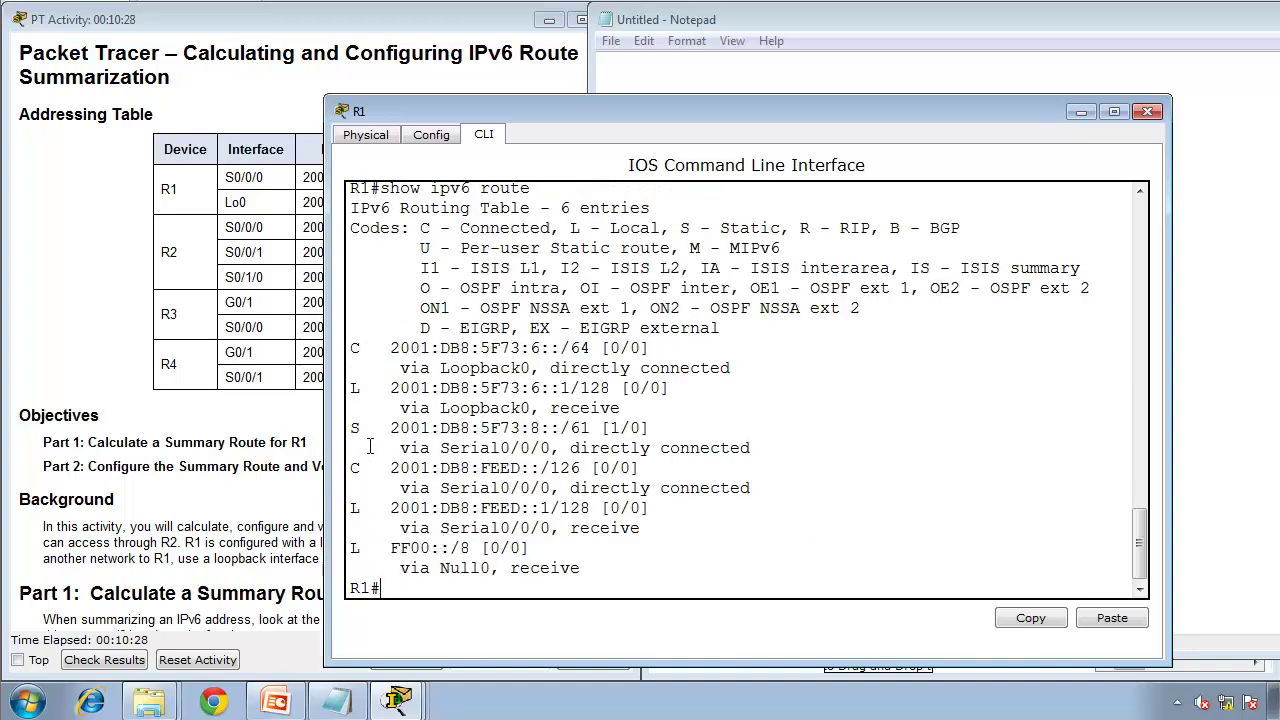
{"action": "left_click_drag", "start_coordinate": [352, 428], "coordinate": [765, 457]}
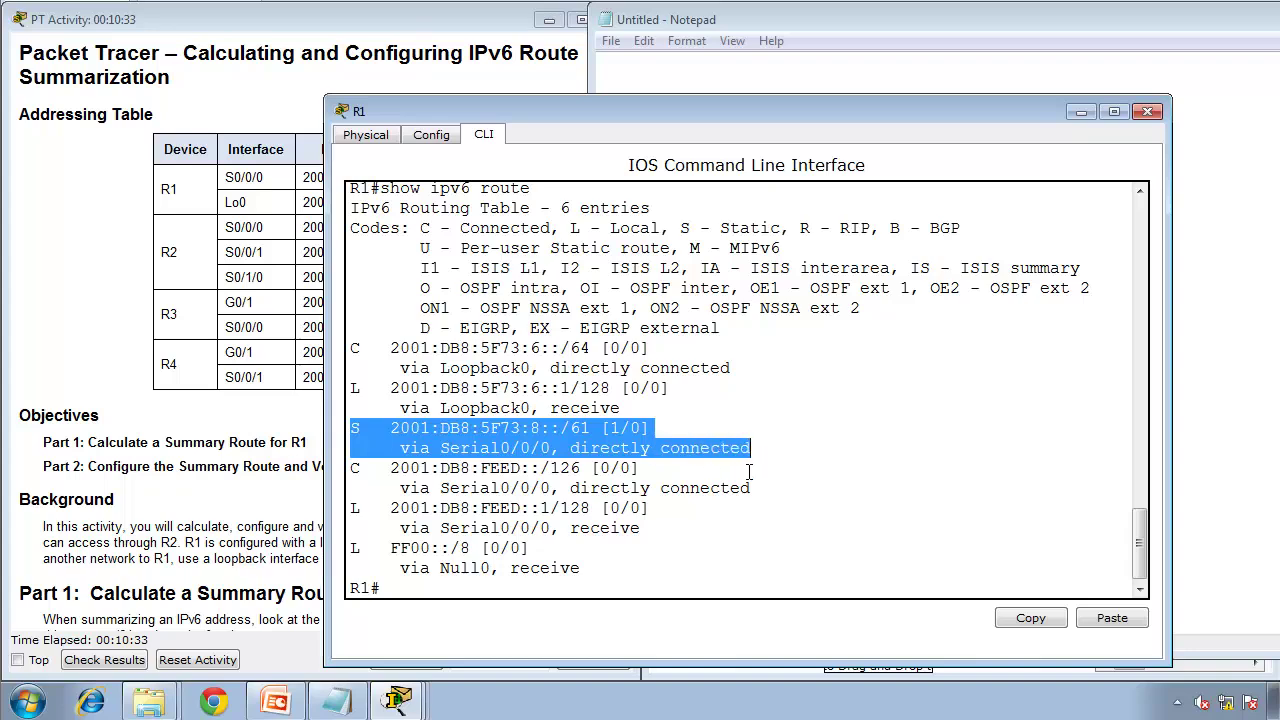
Review the activity instructions, then run show ip interface brief on R1.
{"action": "left_click", "coordinate": [297, 548]}
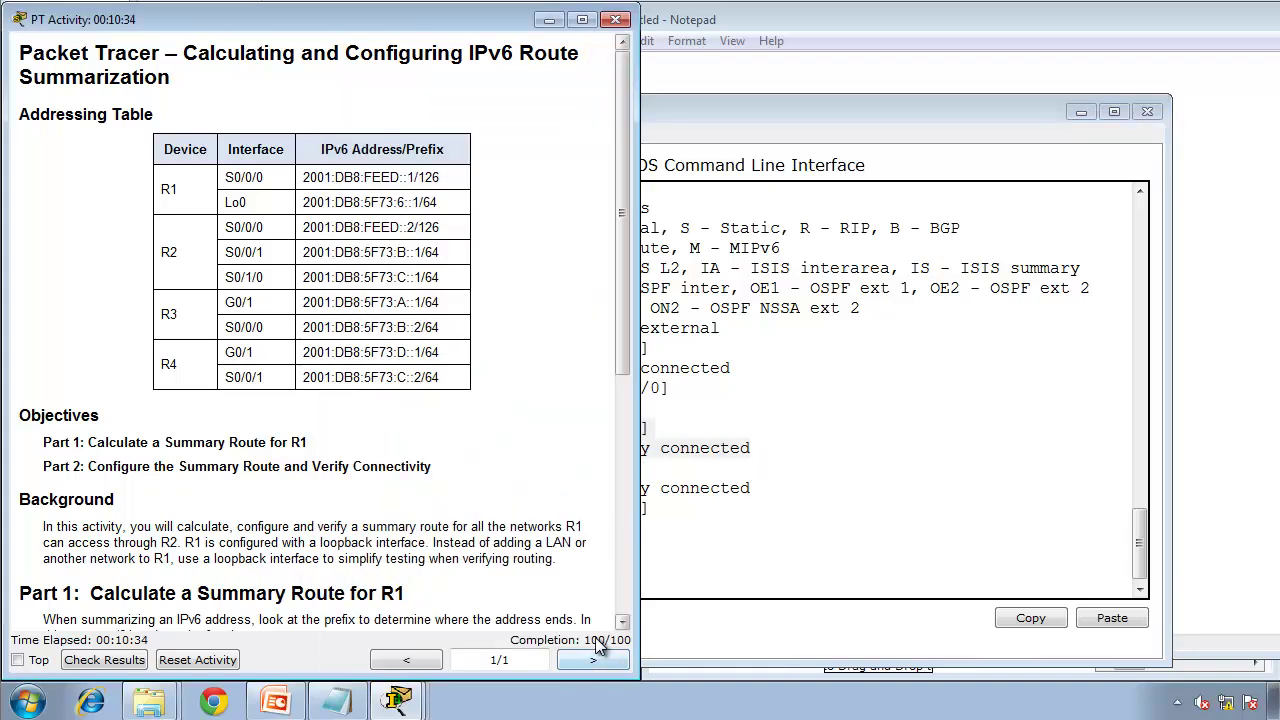
{"action": "scroll", "coordinate": [615, 597], "scroll_direction": "down", "scroll_amount": 5}
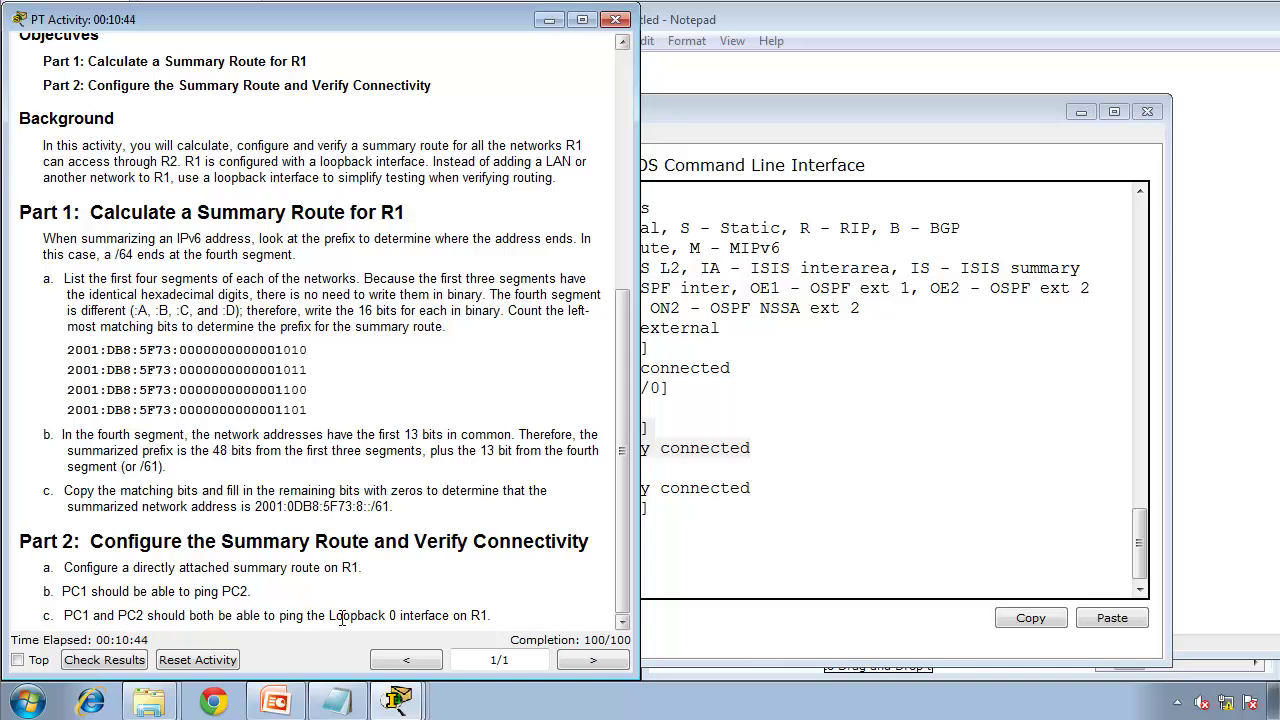
{"action": "left_click", "coordinate": [919, 337]}
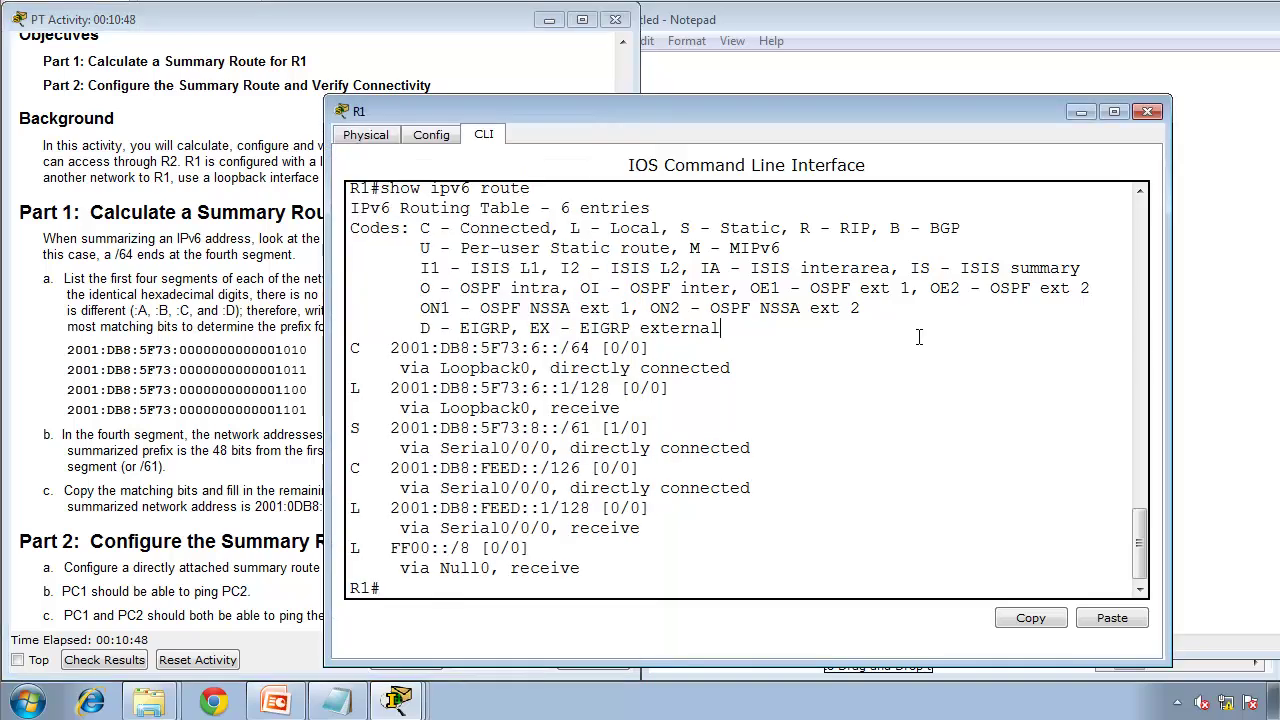
{"action": "type", "text": "show ip inter"}
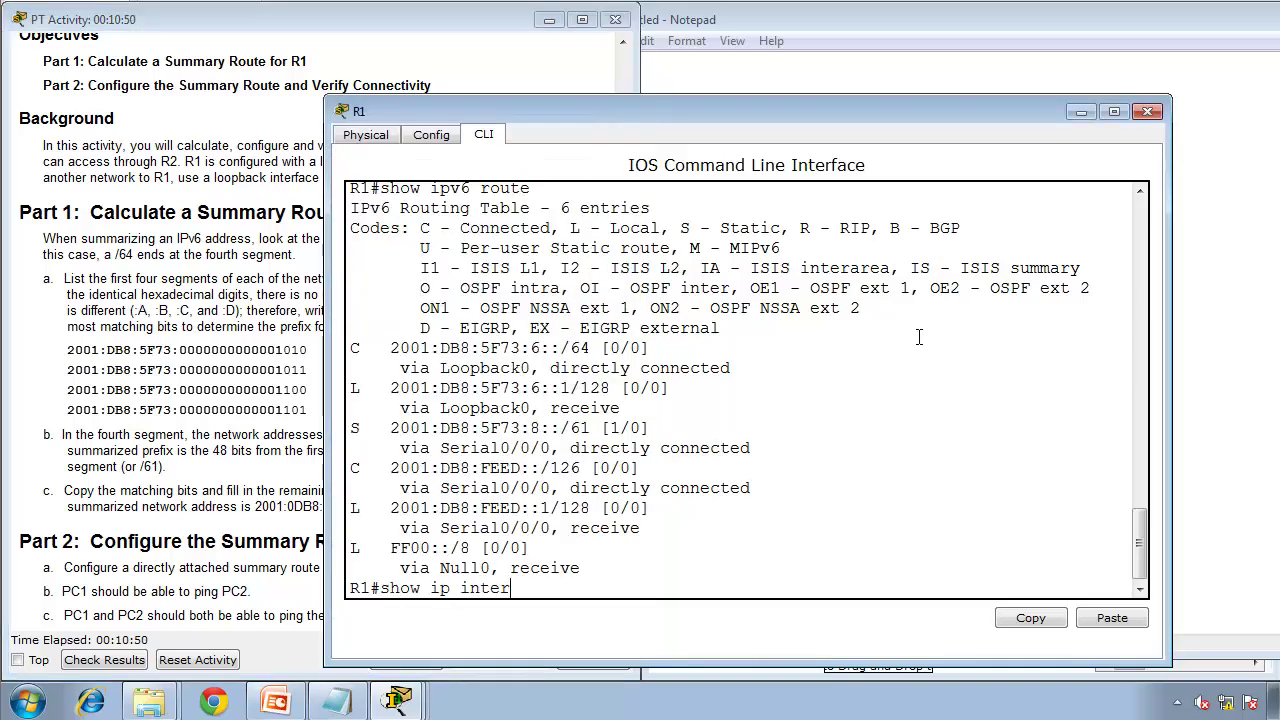
{"action": "type", "text": "face brief"}
{"action": "key", "text": "Return"}
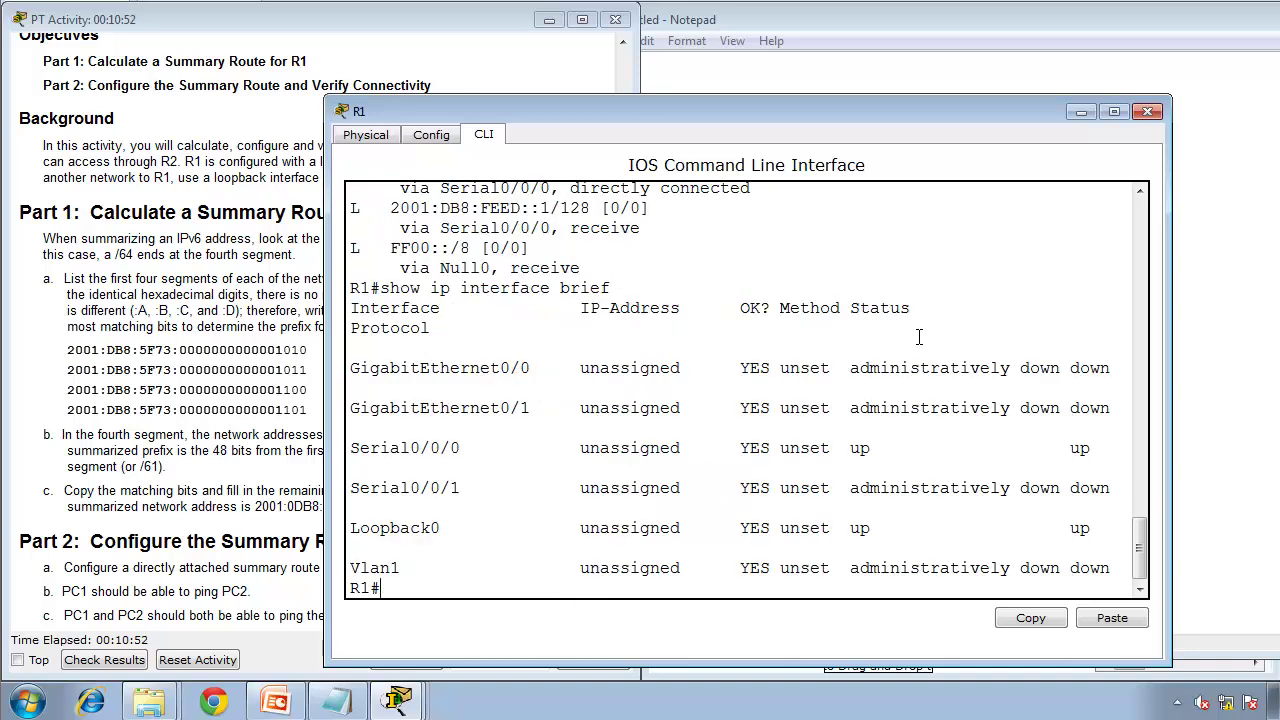
Note Loopback0's unassigned address and copy 2001:DB8:5F73:6::1/64 from the addressing table.
{"action": "double_click", "coordinate": [604, 537]}
{"action": "left_click", "coordinate": [296, 435]}
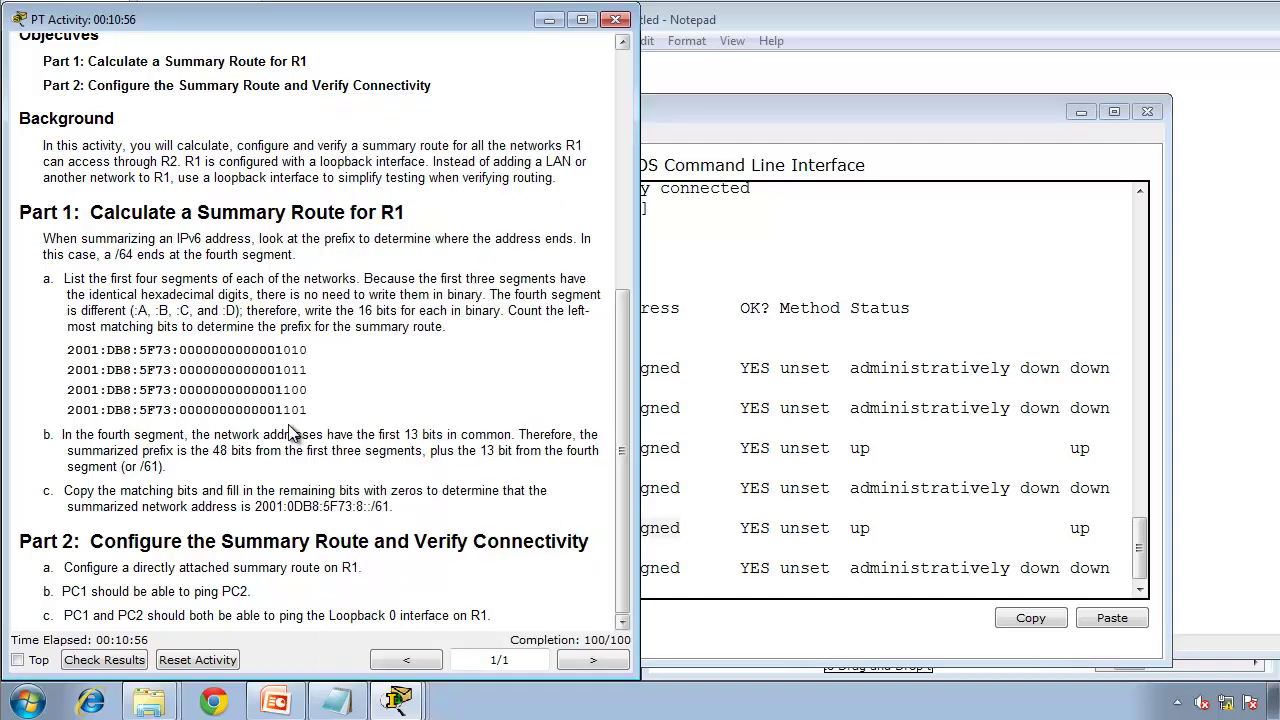
{"action": "left_click", "coordinate": [627, 110]}
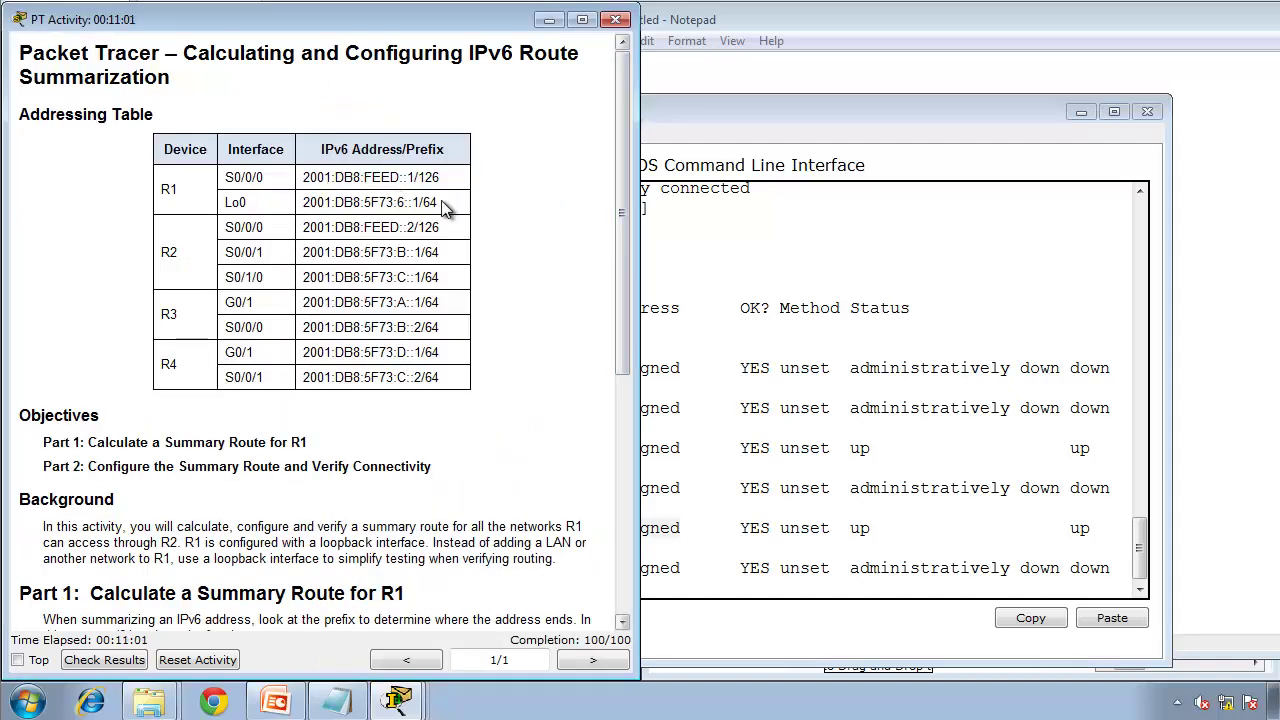
{"action": "left_click_drag", "start_coordinate": [440, 204], "coordinate": [305, 210]}
{"action": "key", "text": "super+c"}
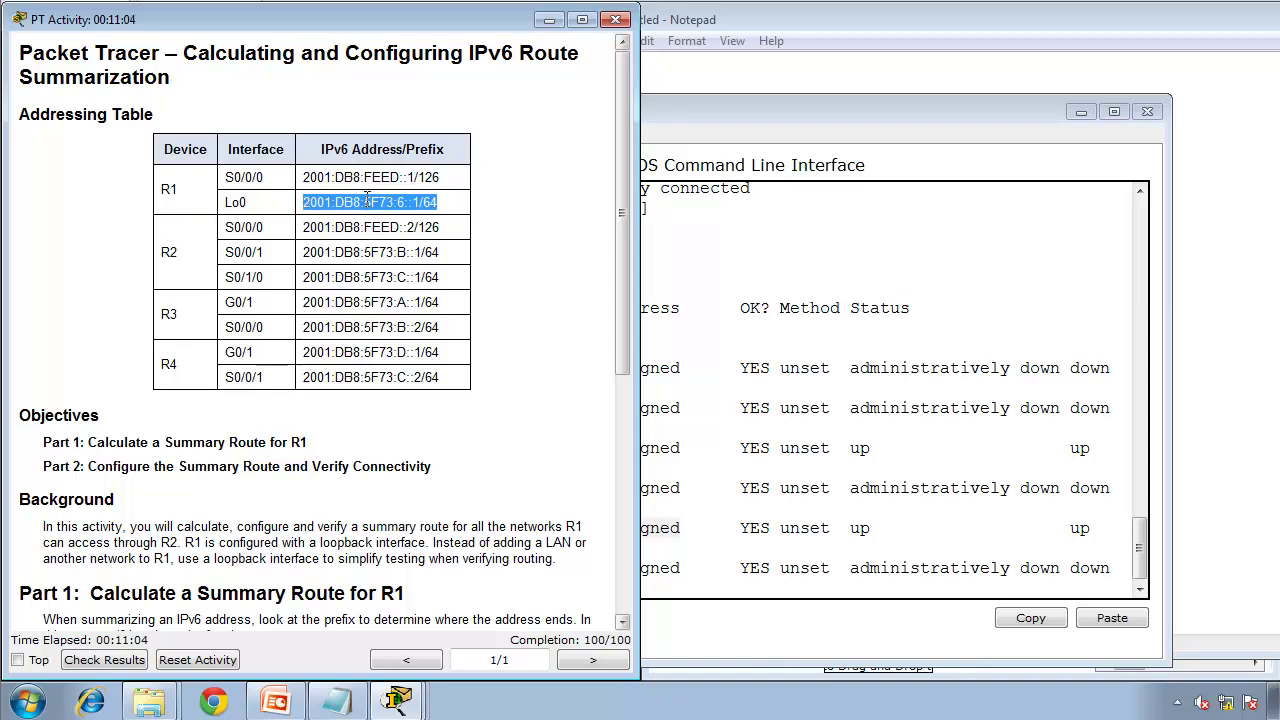
Assign ipv6 address 2001:DB8:5F73:6::1/64 to interface Loopback0 on R1.
{"action": "left_click", "coordinate": [901, 518]}
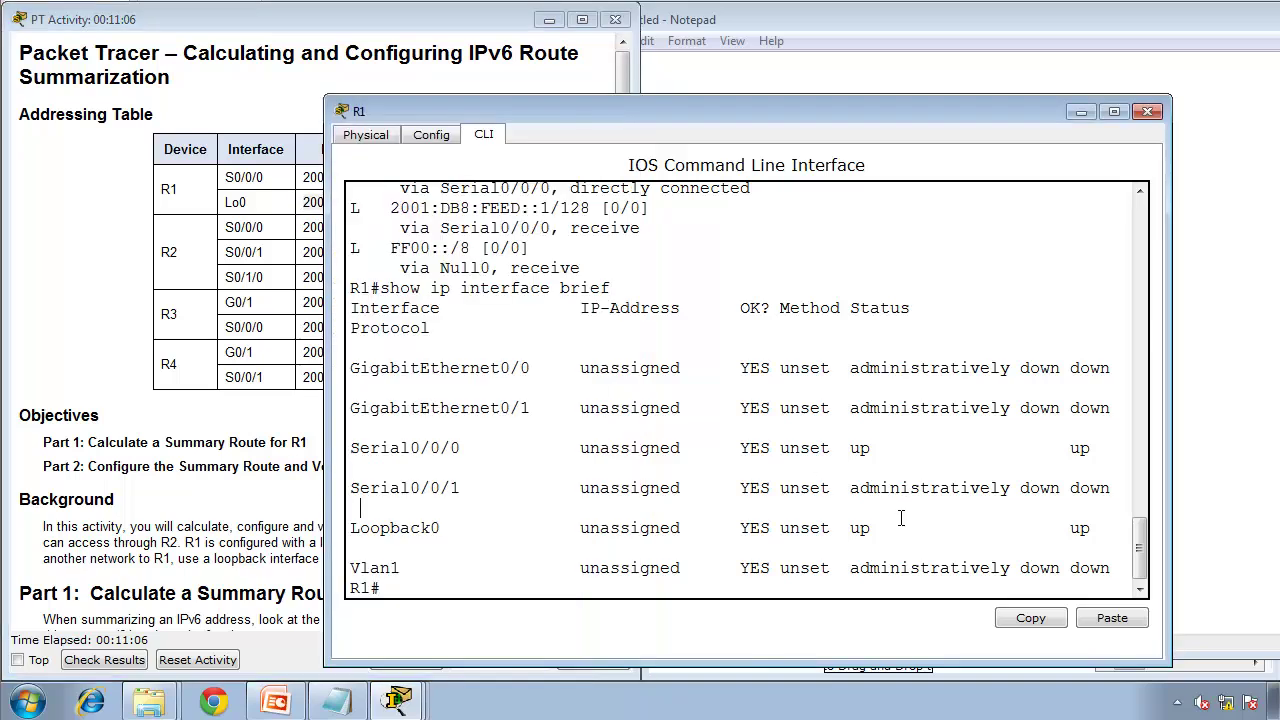
{"action": "type", "text": "conf t"}
{"action": "key", "text": "Return"}
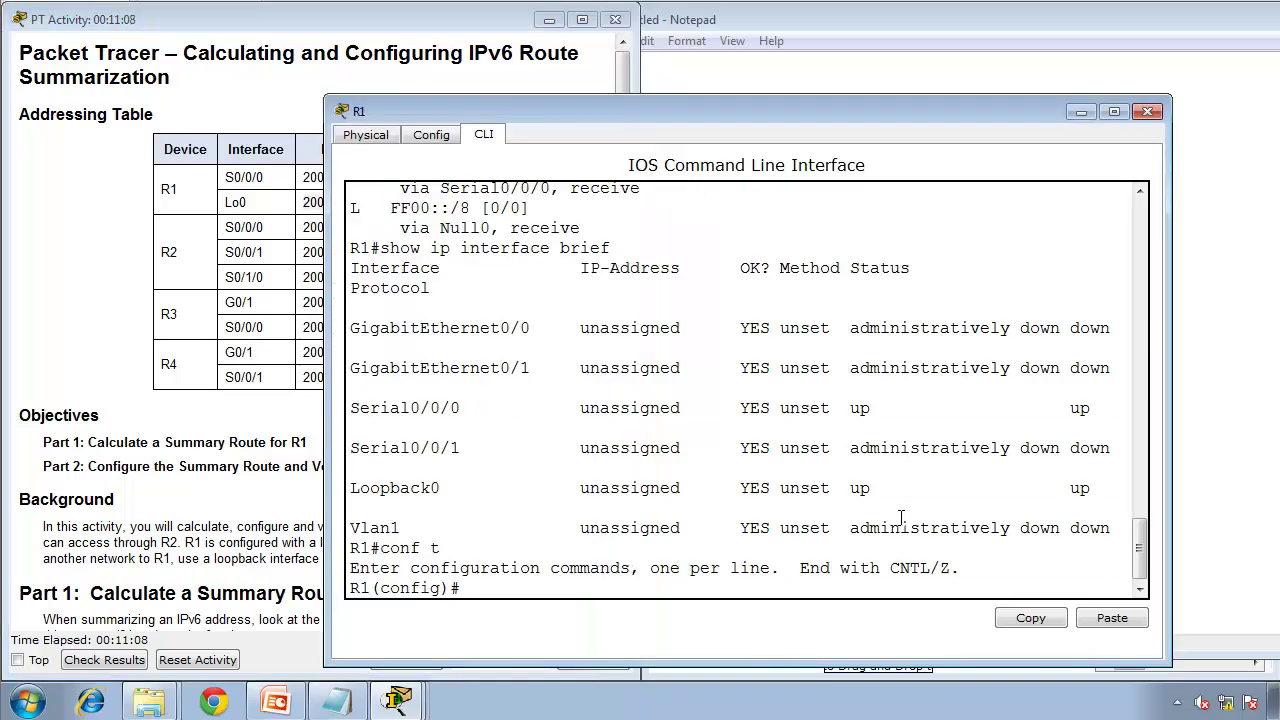
{"action": "type", "text": "int lo 0"}
{"action": "key", "text": "Return"}
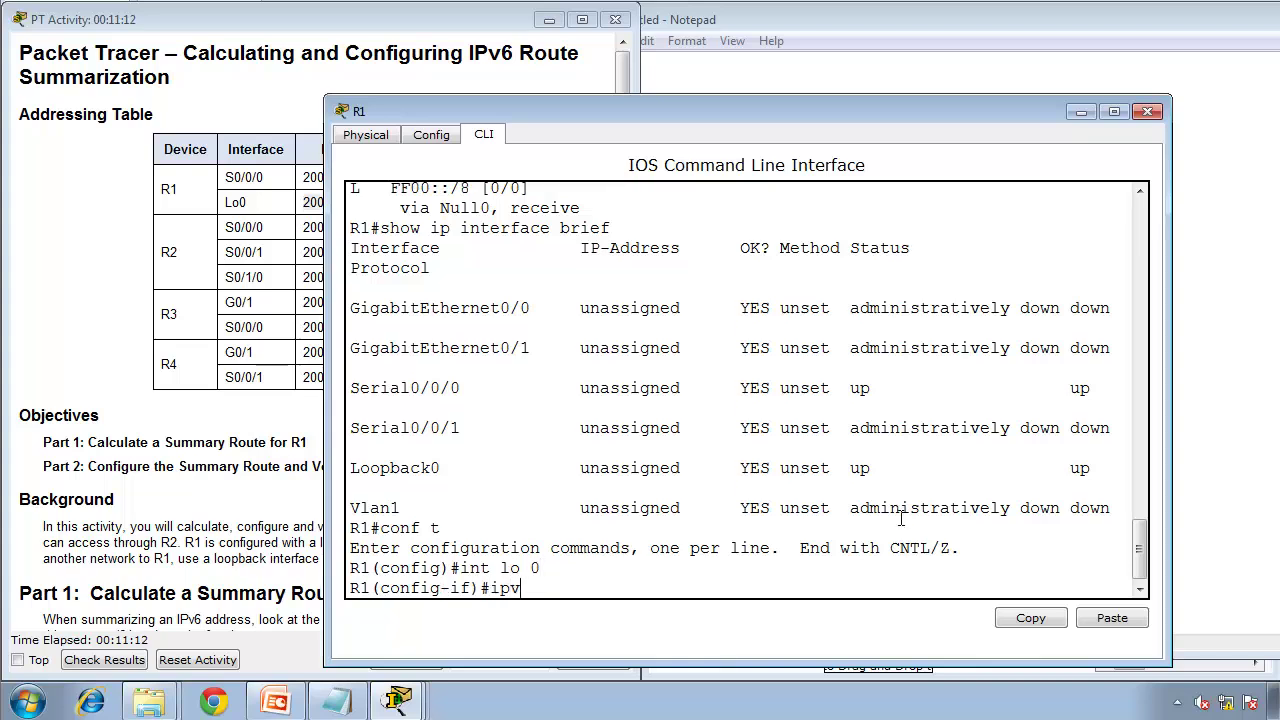
{"action": "type", "text": "ipv6 add"}
{"action": "key", "text": "Tab"}
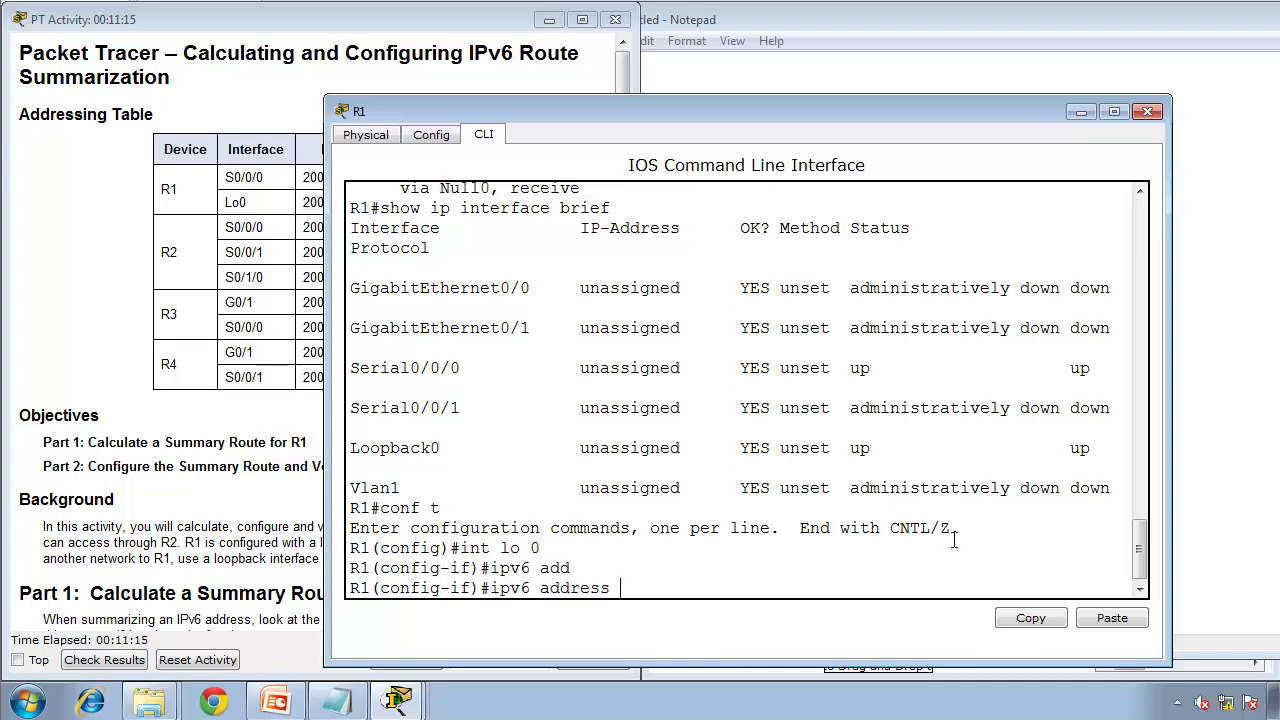
{"action": "left_click", "coordinate": [1110, 618]}
{"action": "key", "text": "Return"}
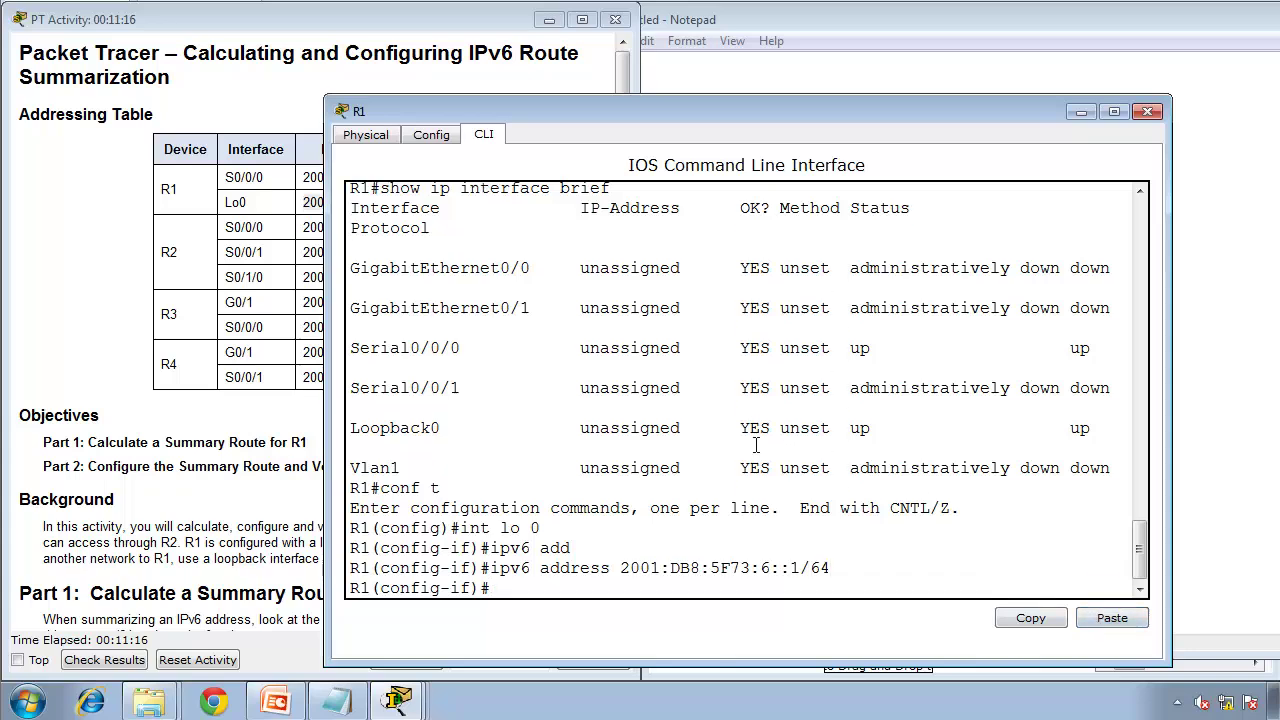
Exit configuration mode and check Loopback0's address with show ipv6 interface brief.
{"action": "type", "text": "end"}
{"action": "key", "text": "Return"}
{"action": "key", "text": "Return"}
{"action": "type", "text": "s"}
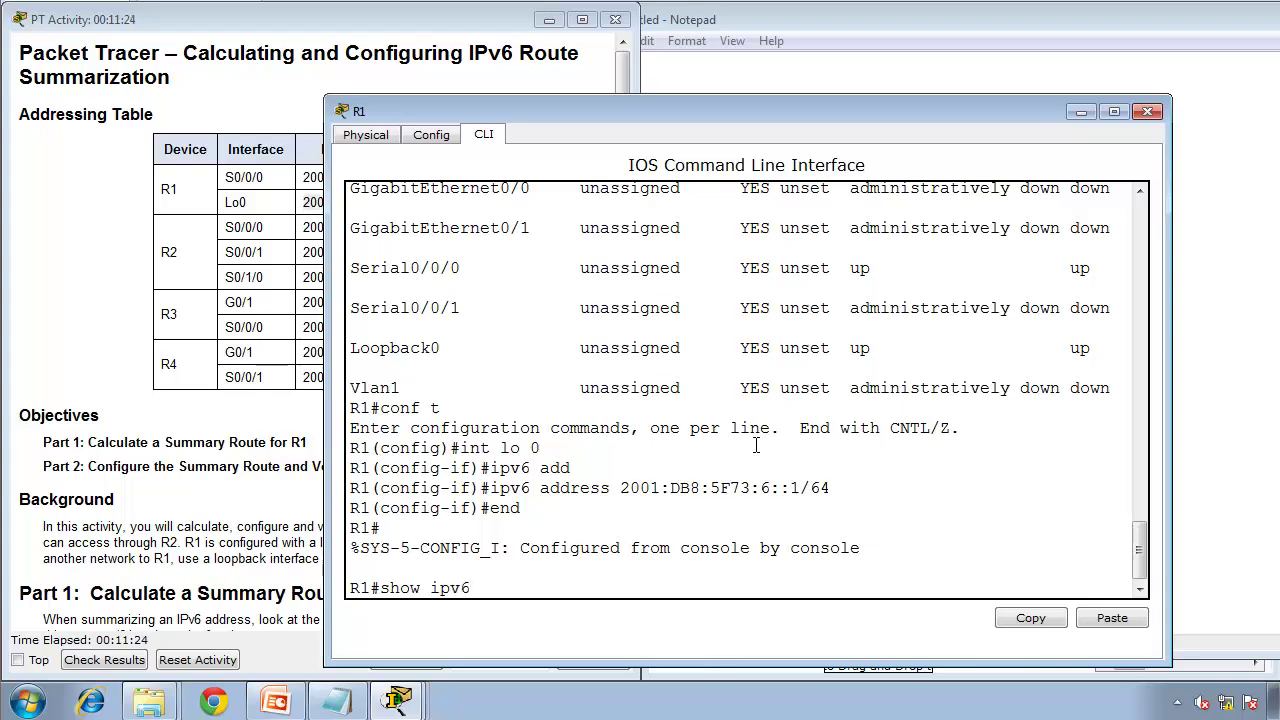
{"action": "type", "text": "how ipv6 interface brief"}
{"action": "key", "text": "Return"}
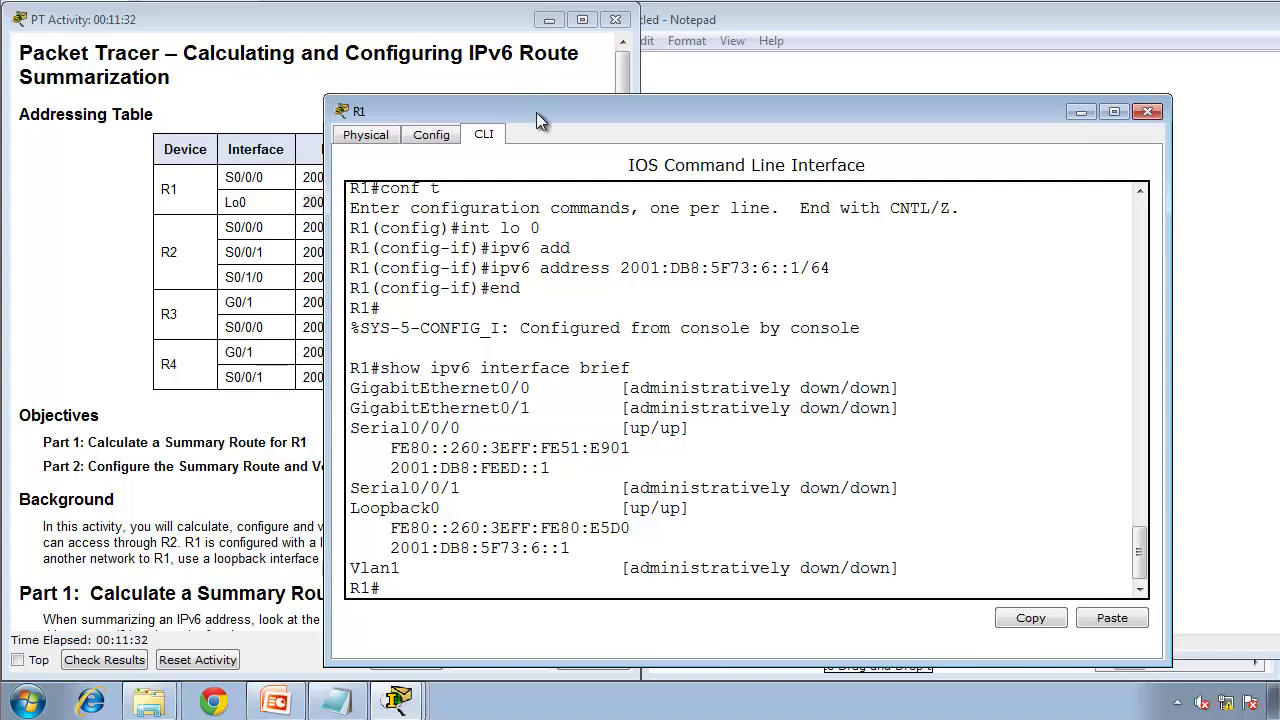
Run ipv6config in PC1's Command Prompt to check its IPv6 address.
{"action": "left_click_drag", "start_coordinate": [547, 120], "coordinate": [692, 101]}
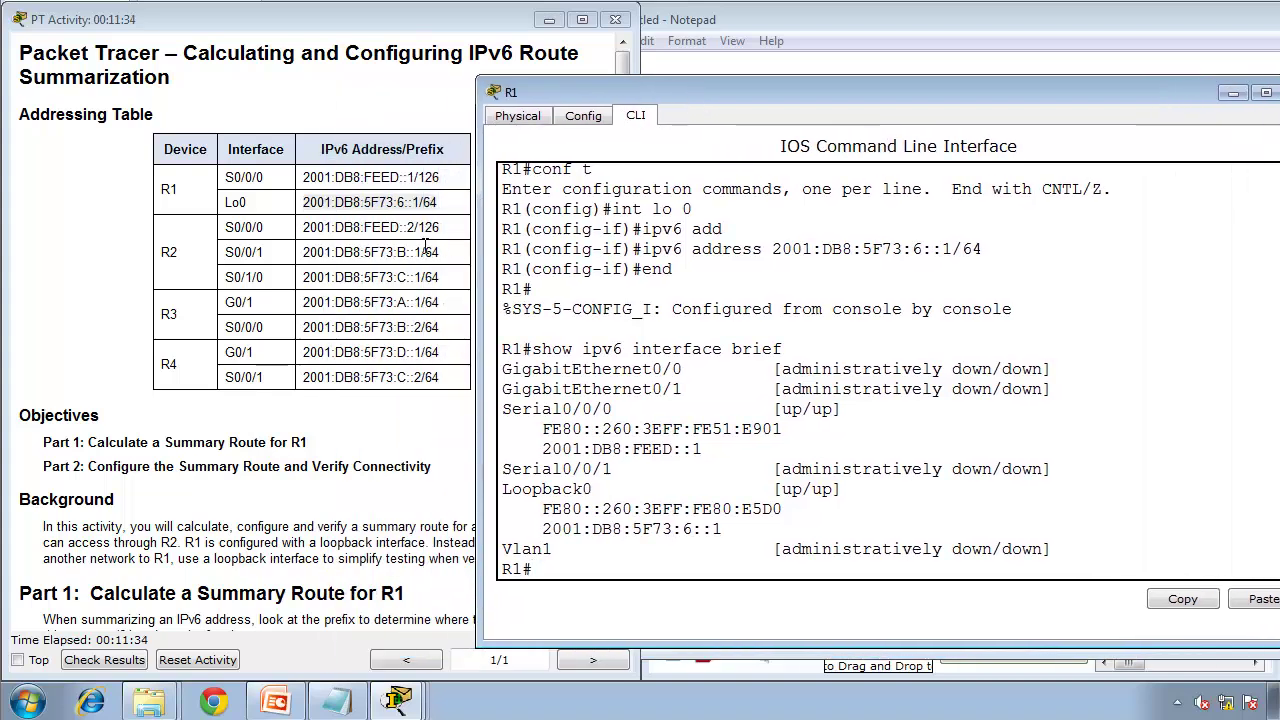
{"action": "left_click", "coordinate": [421, 445]}
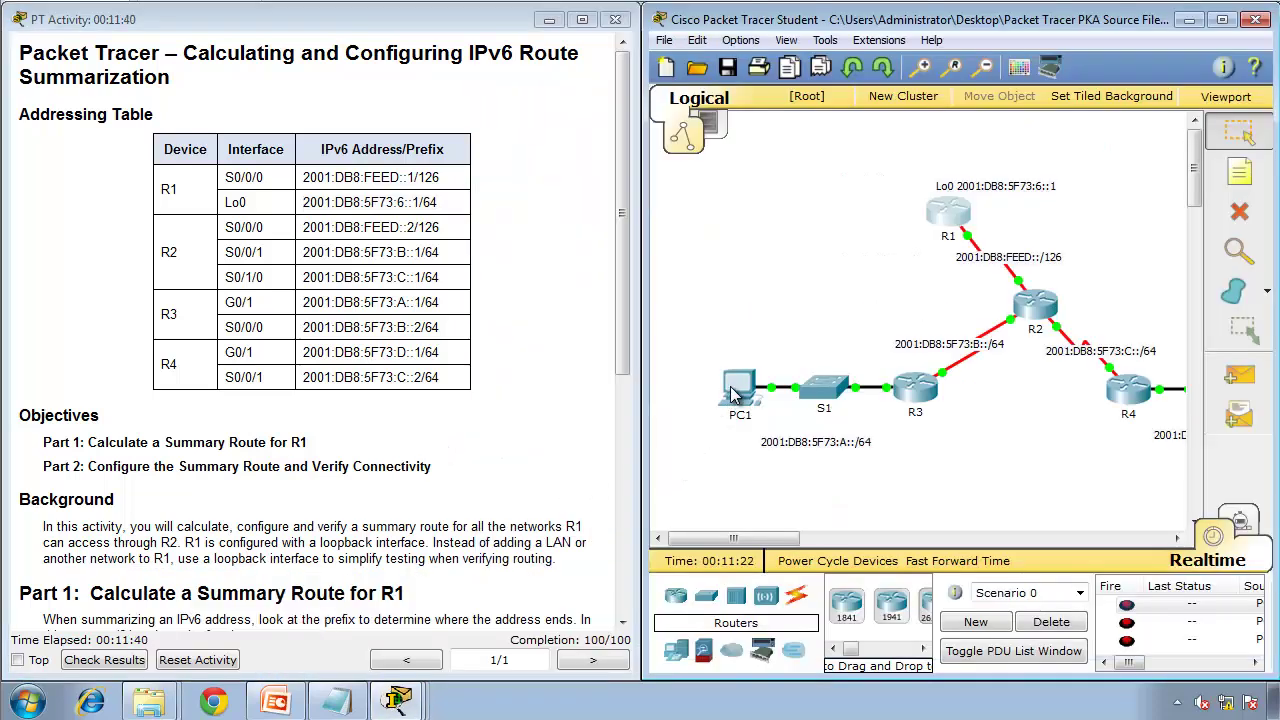
{"action": "left_click", "coordinate": [737, 392]}
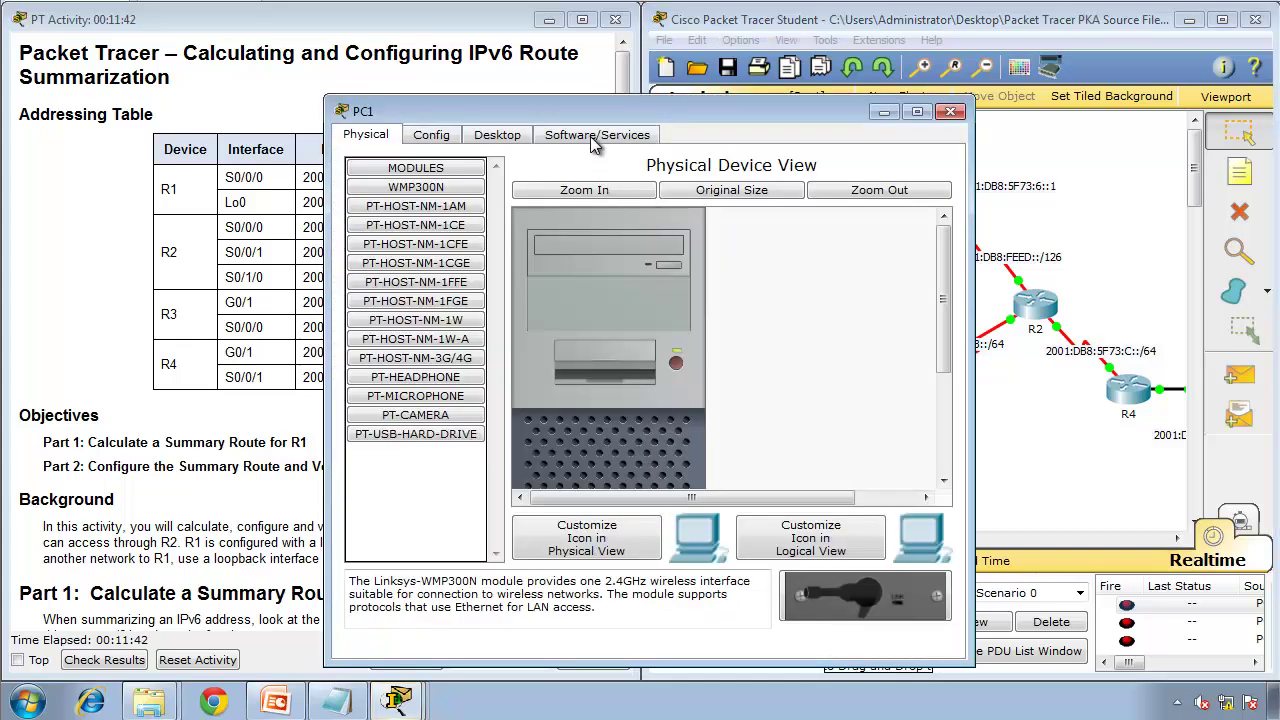
{"action": "left_click_drag", "start_coordinate": [583, 112], "coordinate": [894, 62]}
{"action": "left_click", "coordinate": [809, 88]}
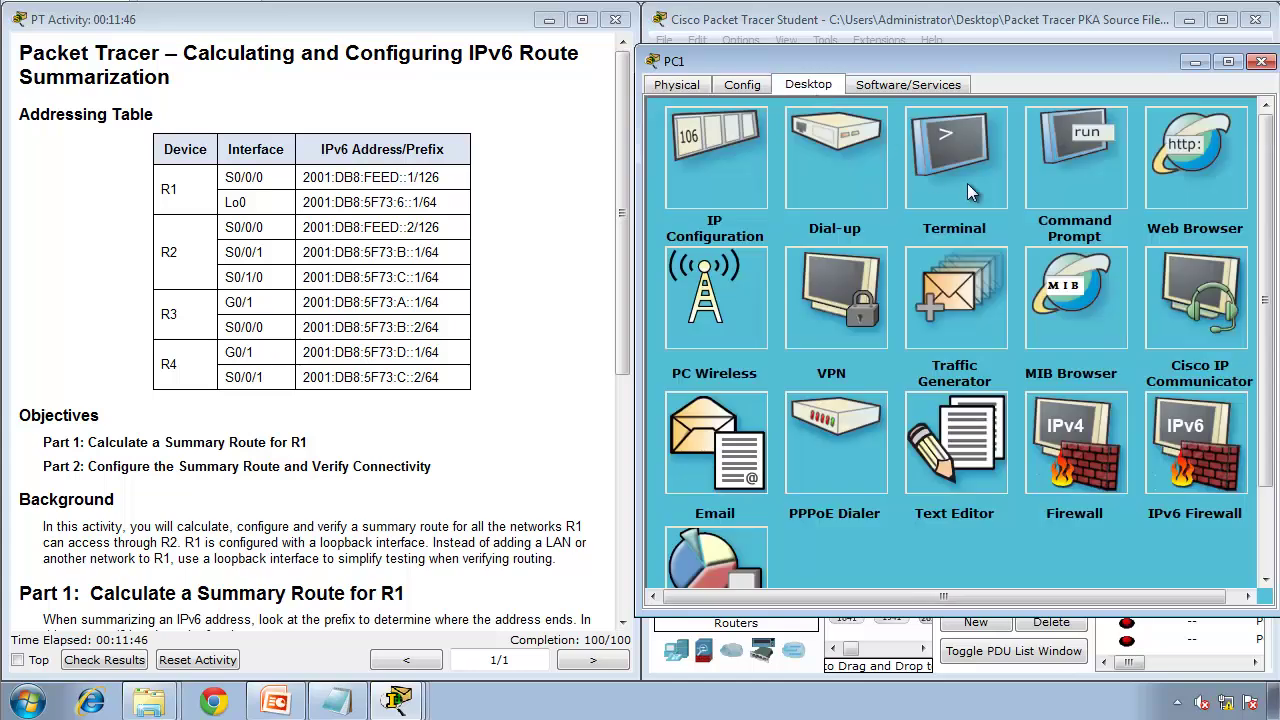
{"action": "left_click", "coordinate": [1043, 179]}
{"action": "type", "text": "ipv"}
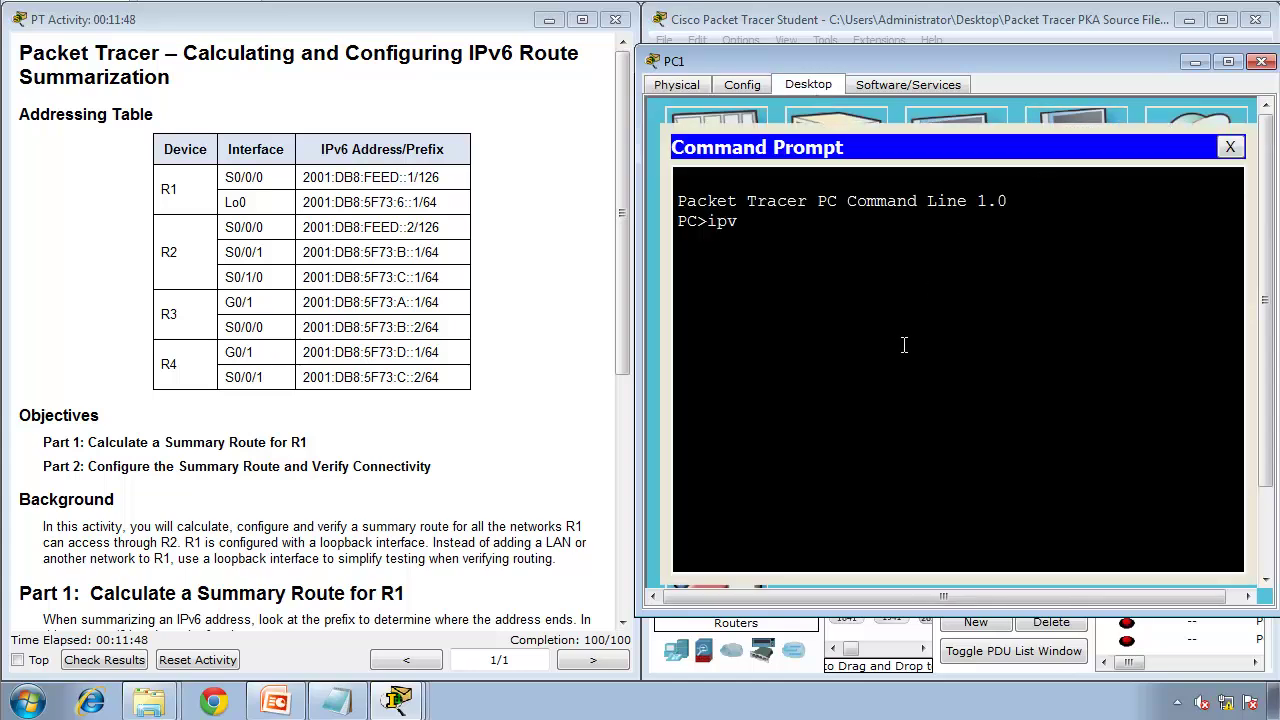
{"action": "type", "text": "6config"}
{"action": "key", "text": "Return"}
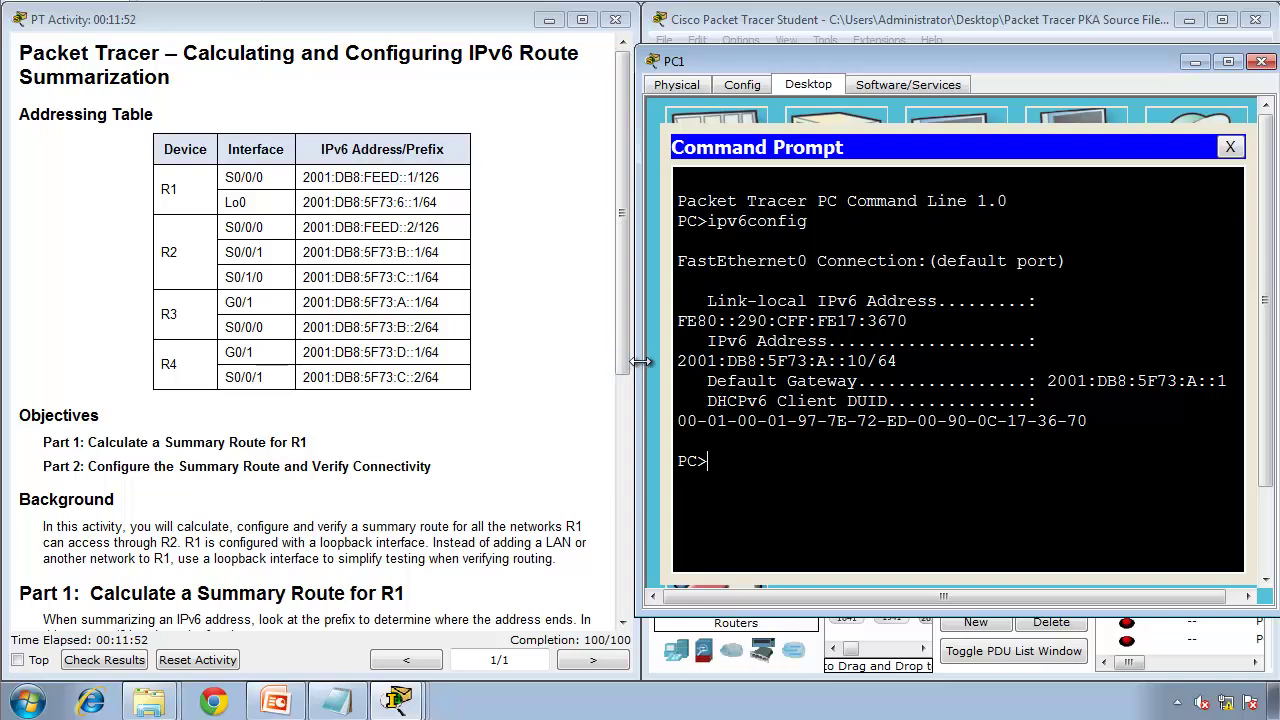
Ping R1's loopback 2001:DB8:5F73:6::1 from PC1, copying the address from the addressing table.
{"action": "left_click_drag", "start_coordinate": [644, 362], "coordinate": [497, 363]}
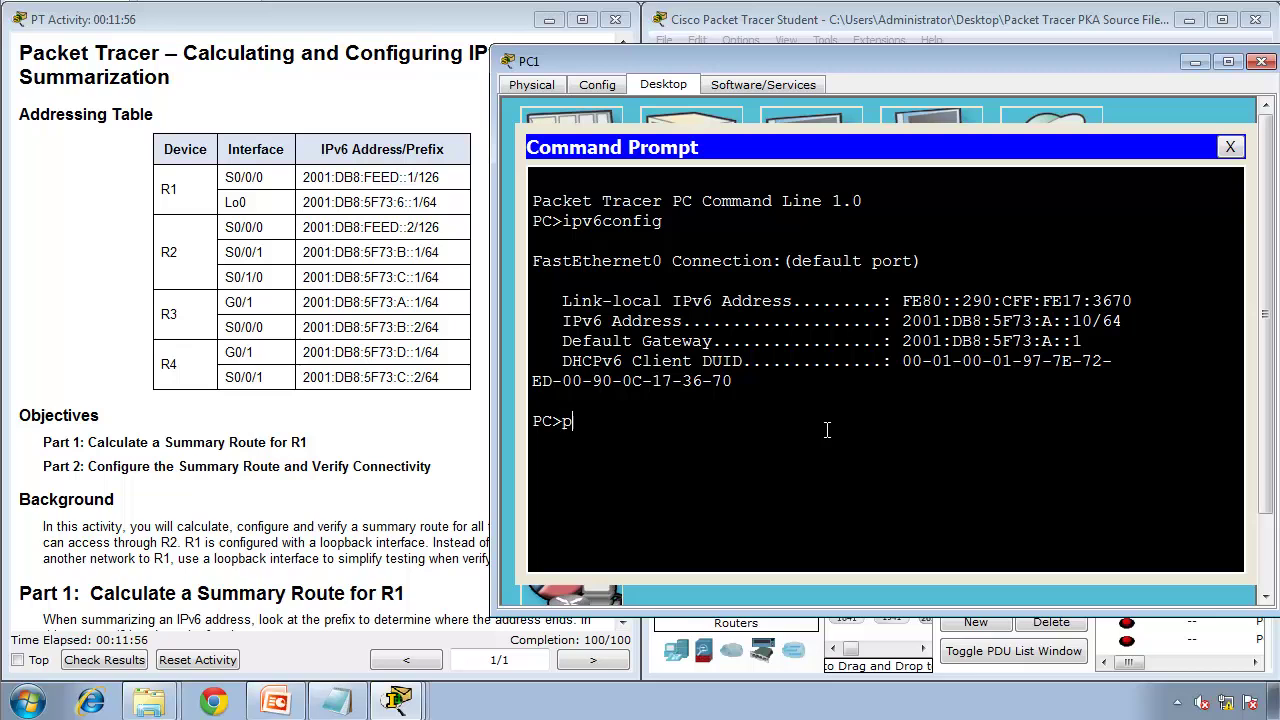
{"action": "type", "text": "ing"}
{"action": "left_click", "coordinate": [402, 203]}
{"action": "left_click_drag", "start_coordinate": [427, 198], "coordinate": [304, 204]}
{"action": "key", "text": "super+c"}
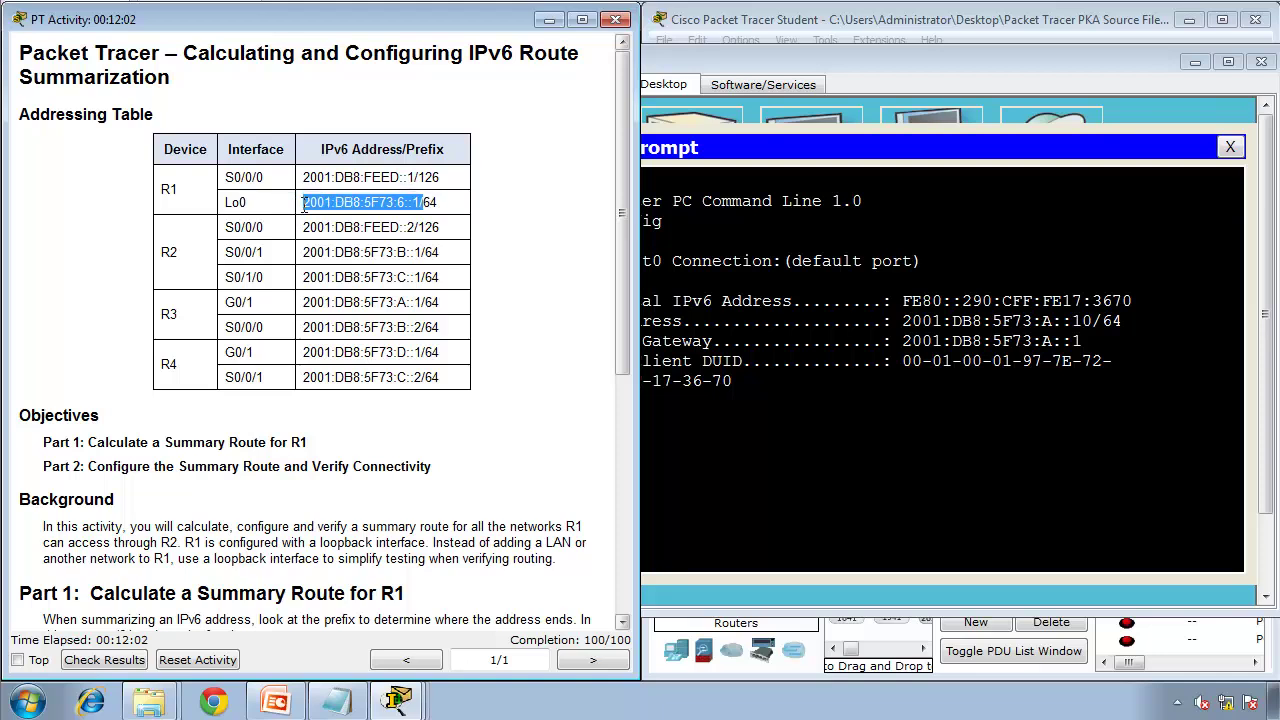
{"action": "left_click", "coordinate": [1146, 400]}
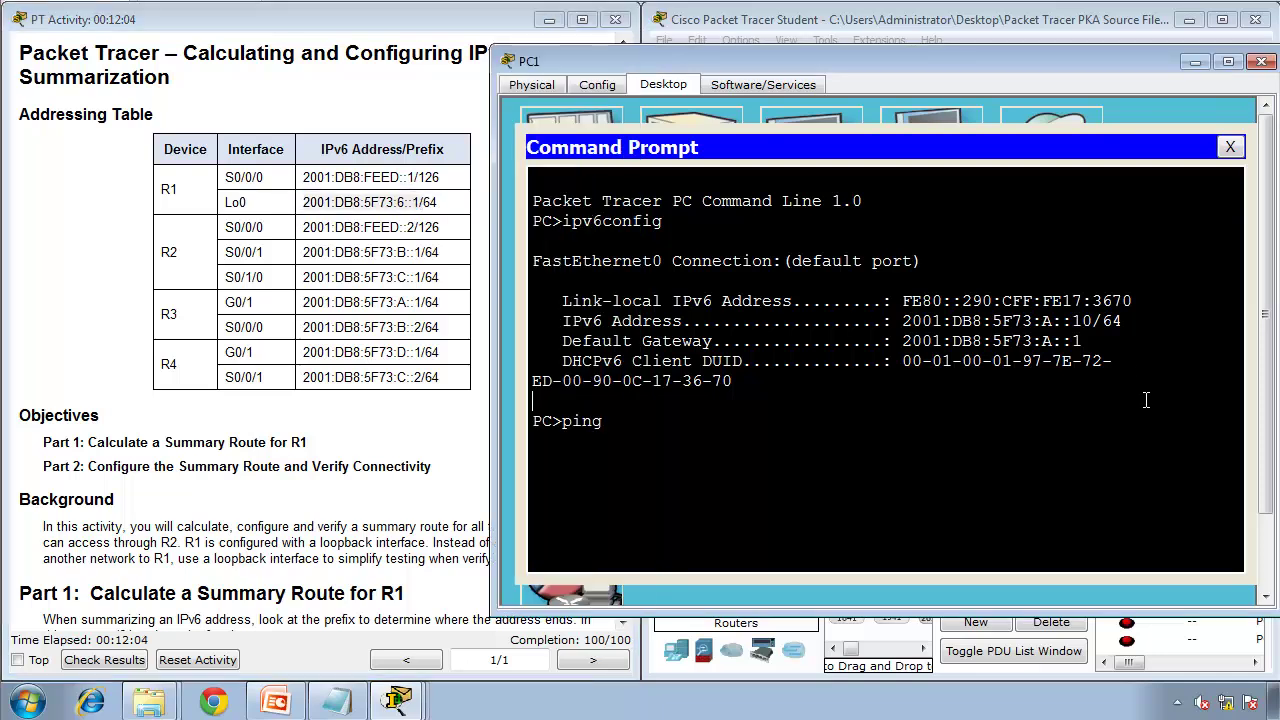
{"action": "right_click", "coordinate": [1145, 400]}
{"action": "left_click", "coordinate": [1184, 438]}
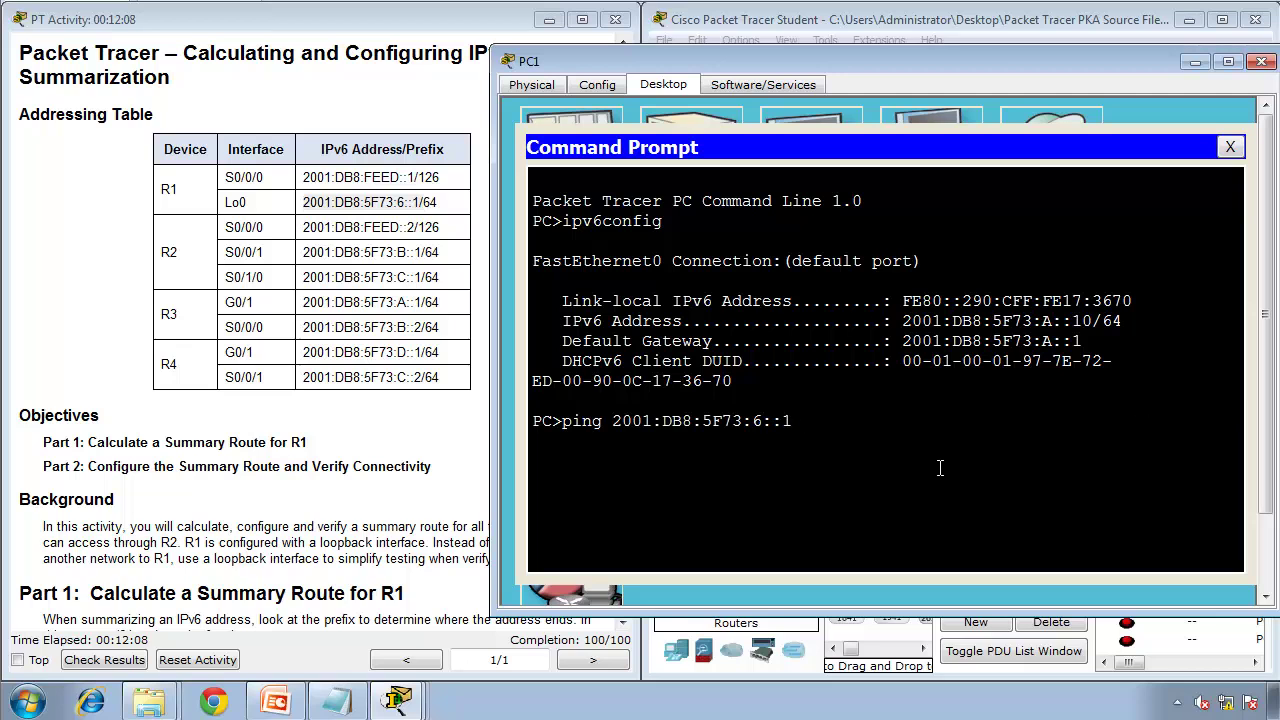
{"action": "key", "text": "Return"}
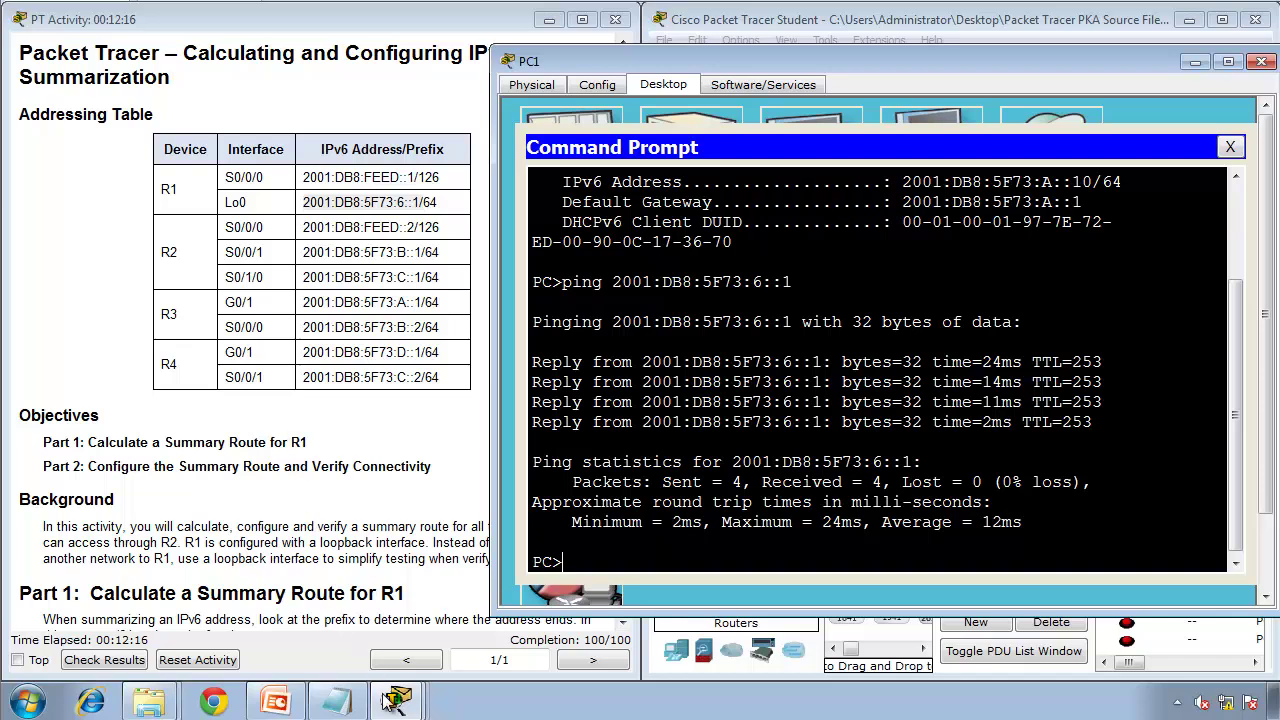
Run ipv6config on PC2 and copy its address 2001:DB8:5F73:D:2D0:58FF:FE7B:E266.
{"action": "mouse_move", "coordinate": [397, 703]}
{"action": "left_click", "coordinate": [359, 573]}
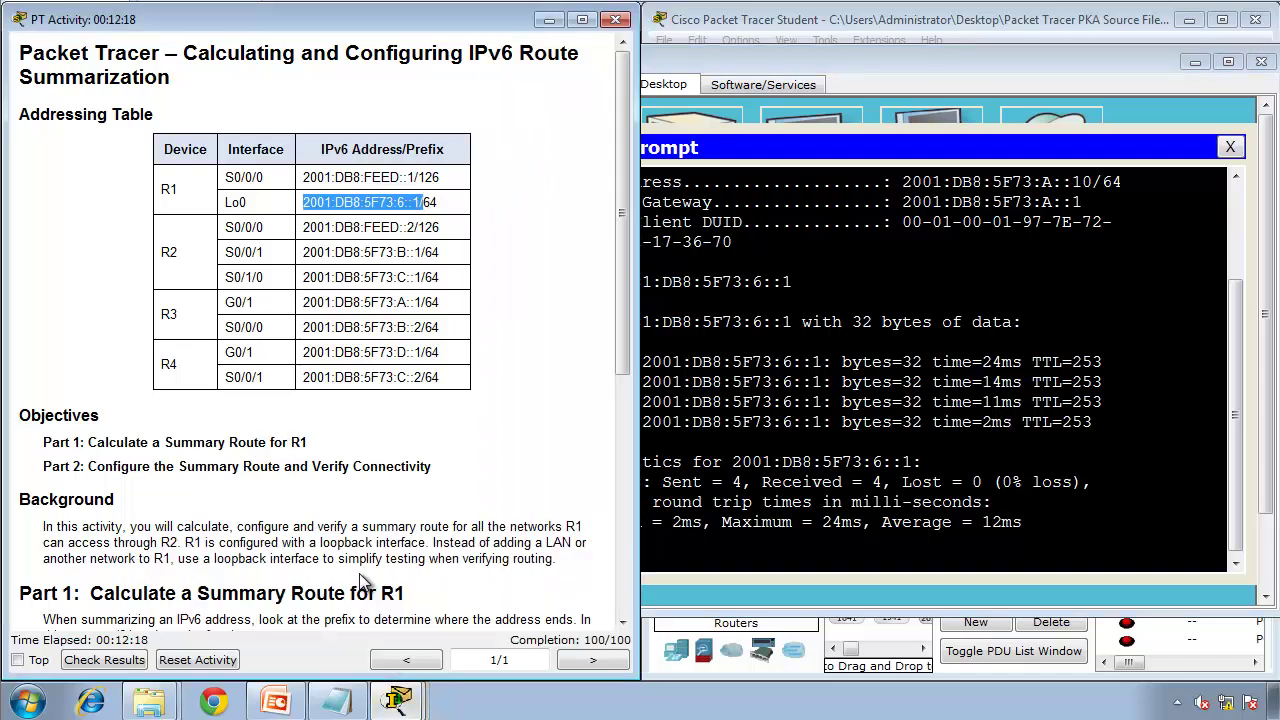
{"action": "left_click", "coordinate": [397, 703]}
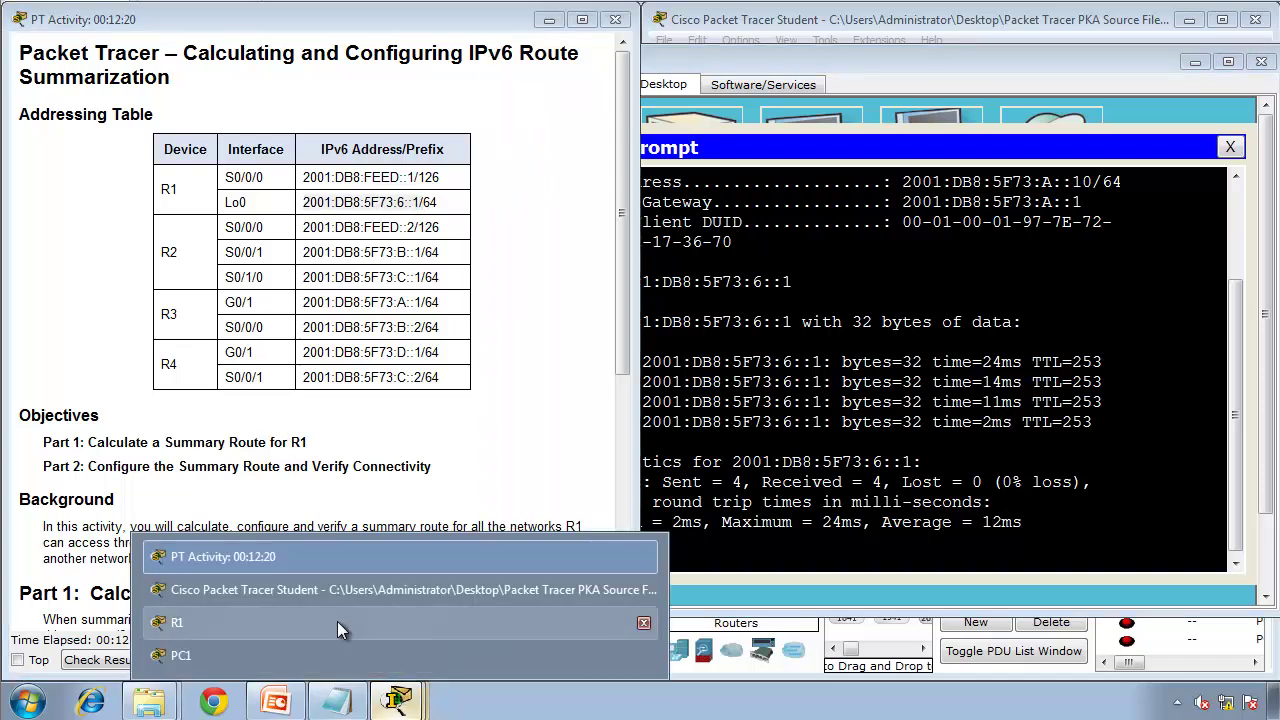
{"action": "left_click", "coordinate": [320, 587]}
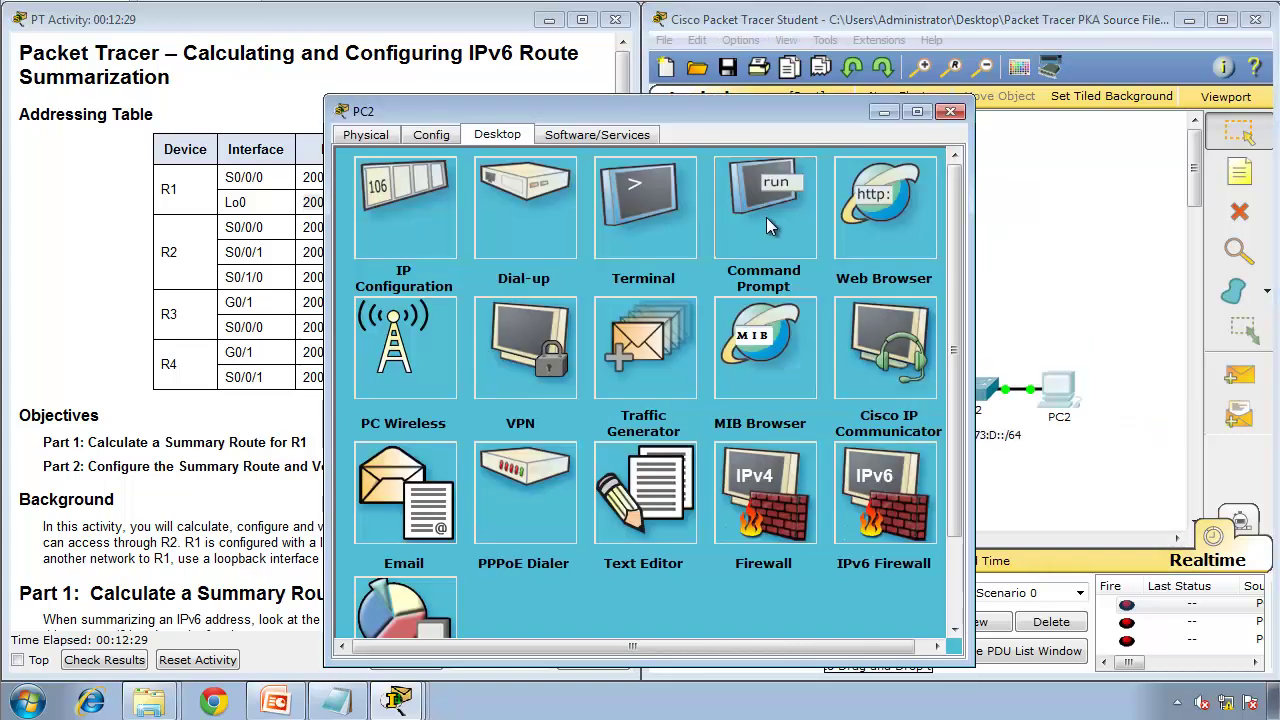
{"action": "left_click", "coordinate": [766, 217]}
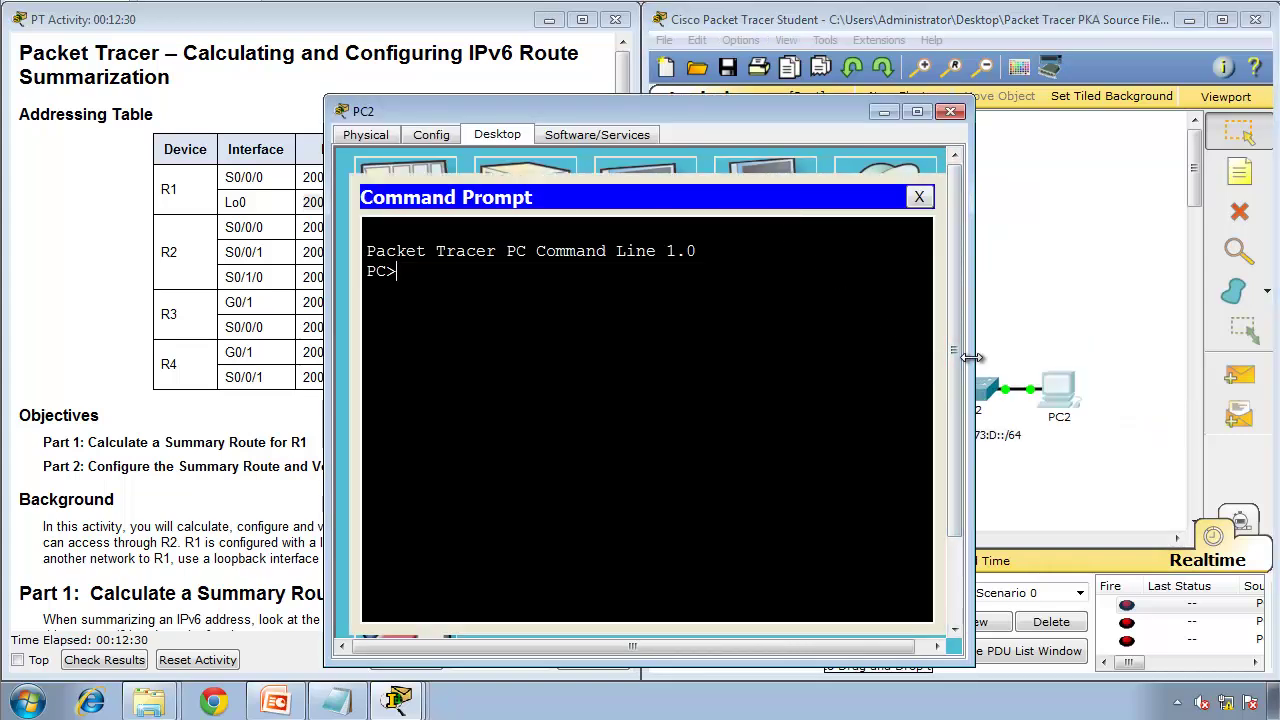
{"action": "left_click_drag", "start_coordinate": [970, 357], "coordinate": [1212, 350]}
{"action": "type", "text": "ipv6config"}
{"action": "key", "text": "Return"}
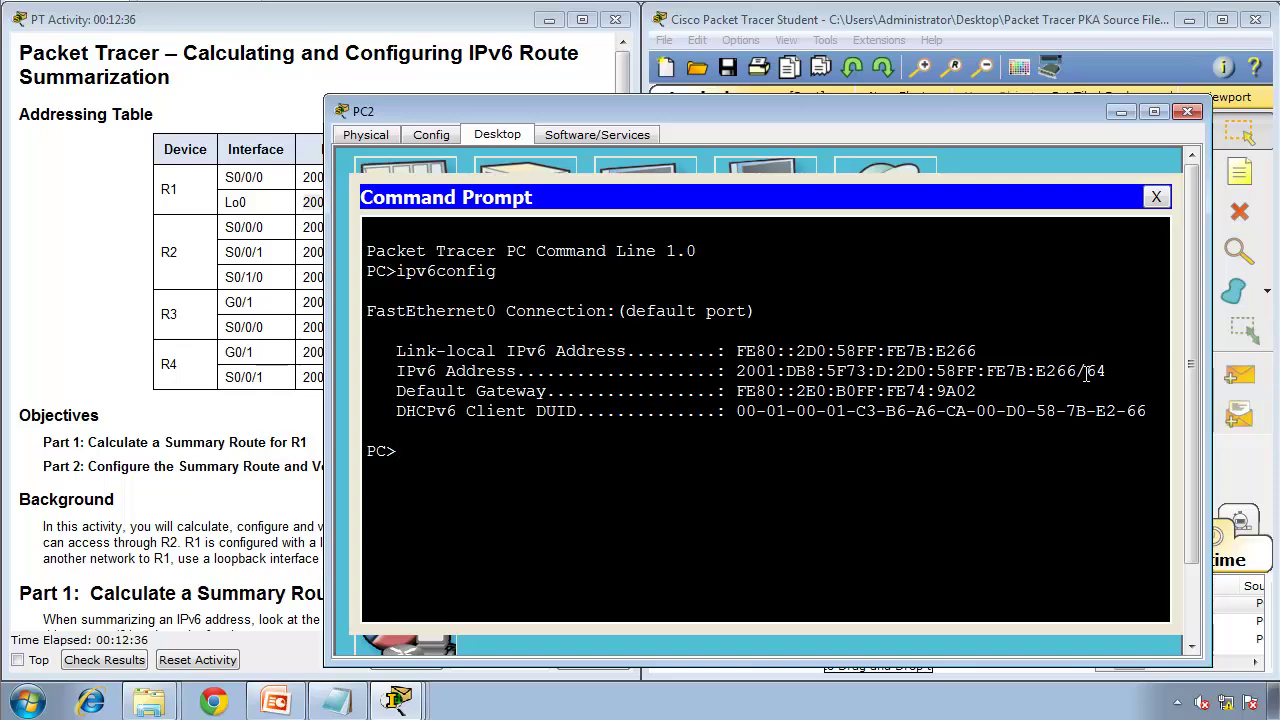
{"action": "left_click_drag", "start_coordinate": [1086, 372], "coordinate": [737, 371]}
{"action": "right_click", "coordinate": [740, 371]}
{"action": "left_click", "coordinate": [760, 383]}
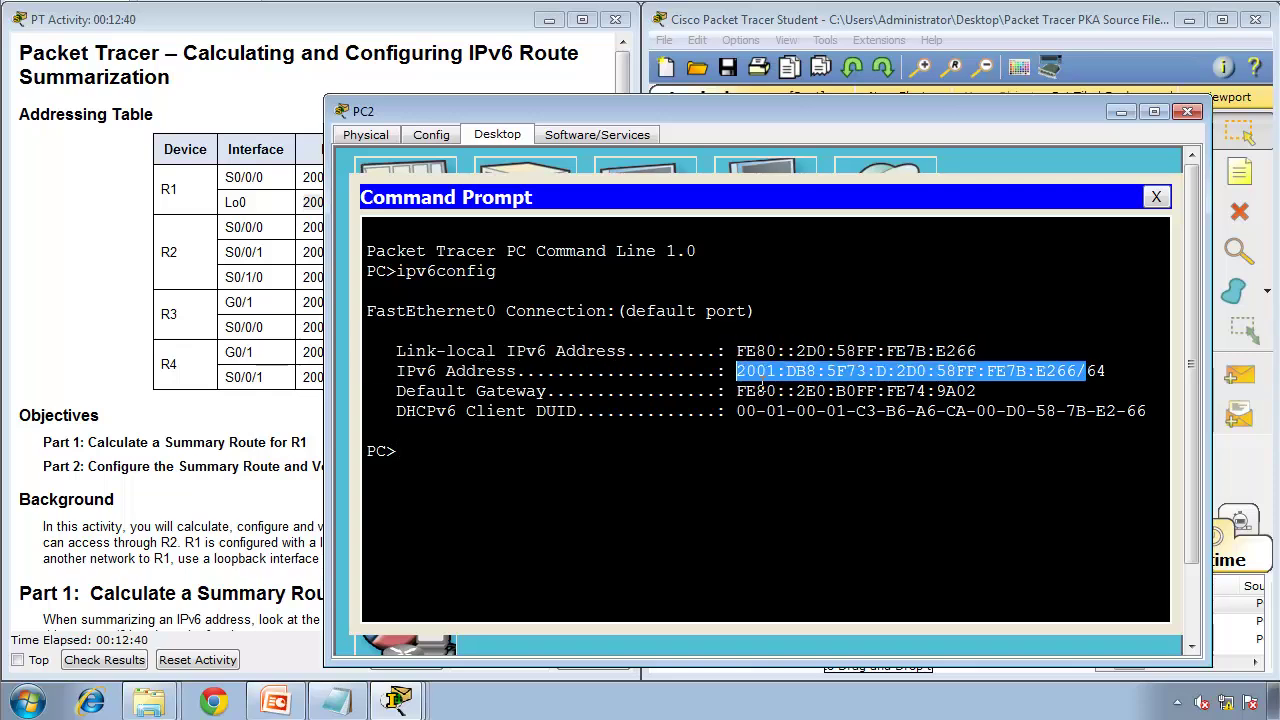
Ping PC2's address 2001:DB8:5F73:D:2D0:58FF:FE7B:E266 from PC1's Command Prompt.
{"action": "left_click", "coordinate": [398, 700]}
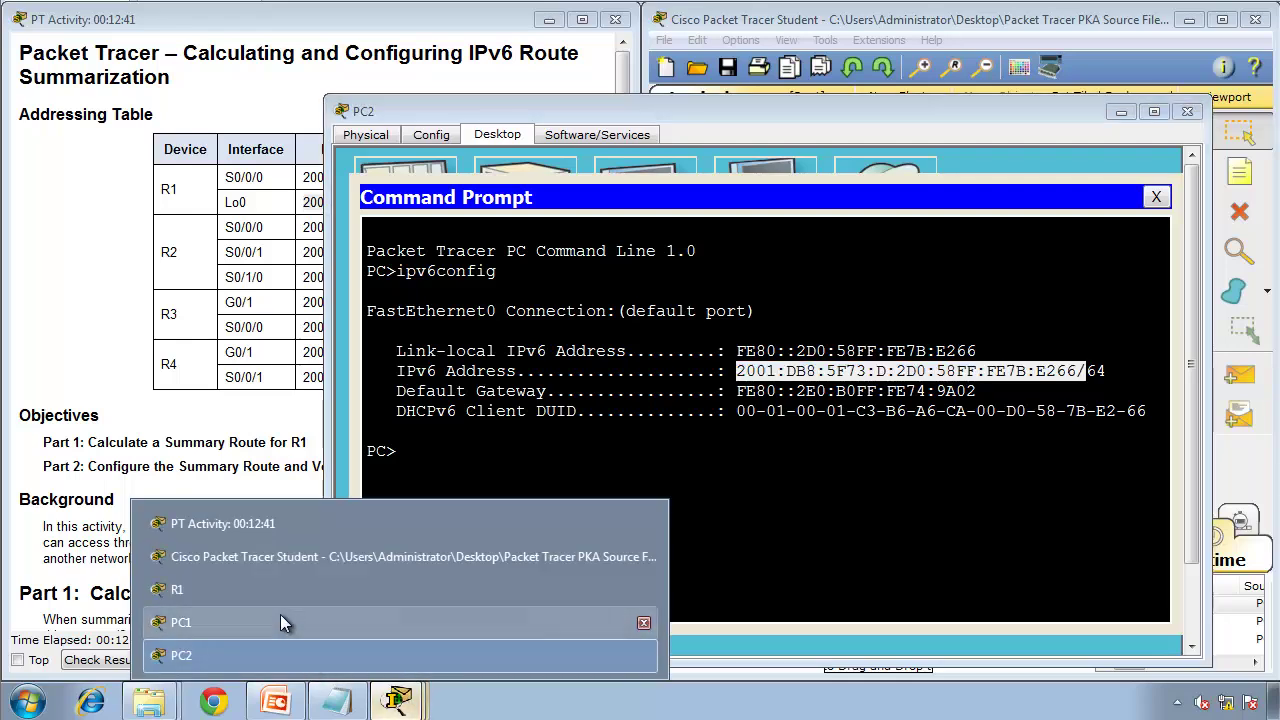
{"action": "left_click", "coordinate": [280, 617]}
{"action": "type", "text": "ping"}
{"action": "right_click", "coordinate": [860, 517]}
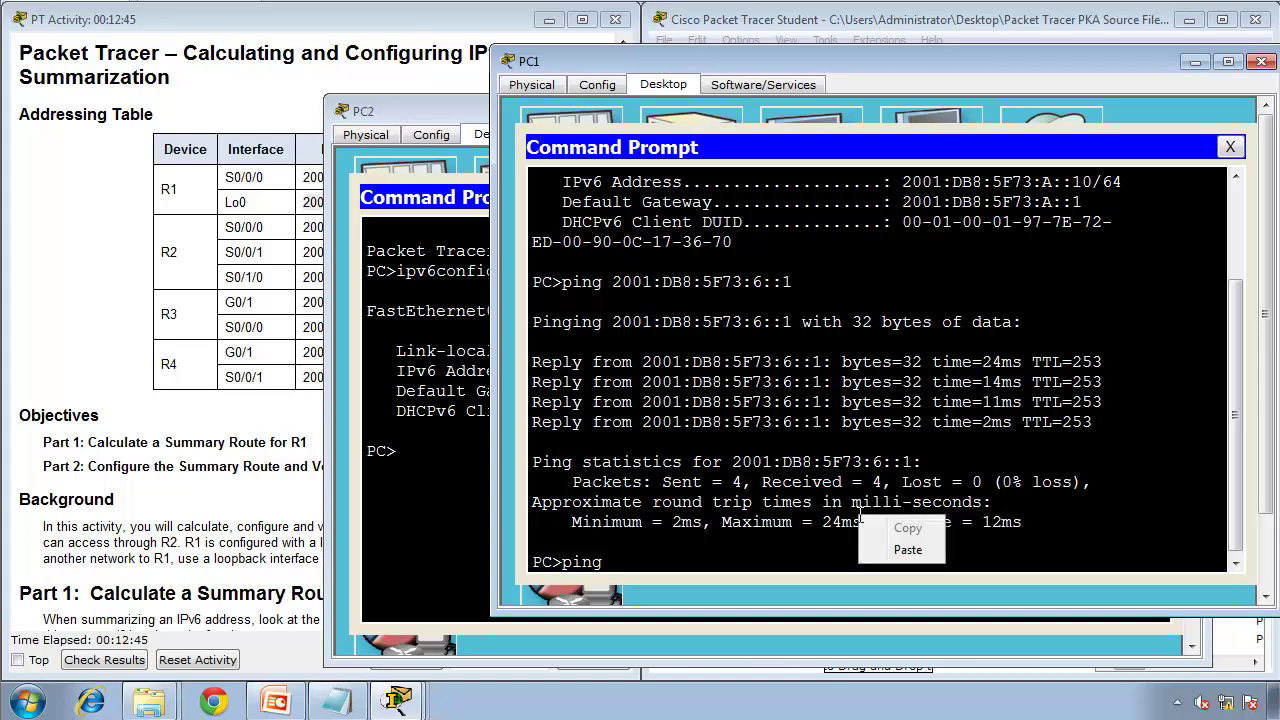
{"action": "left_click", "coordinate": [891, 558]}
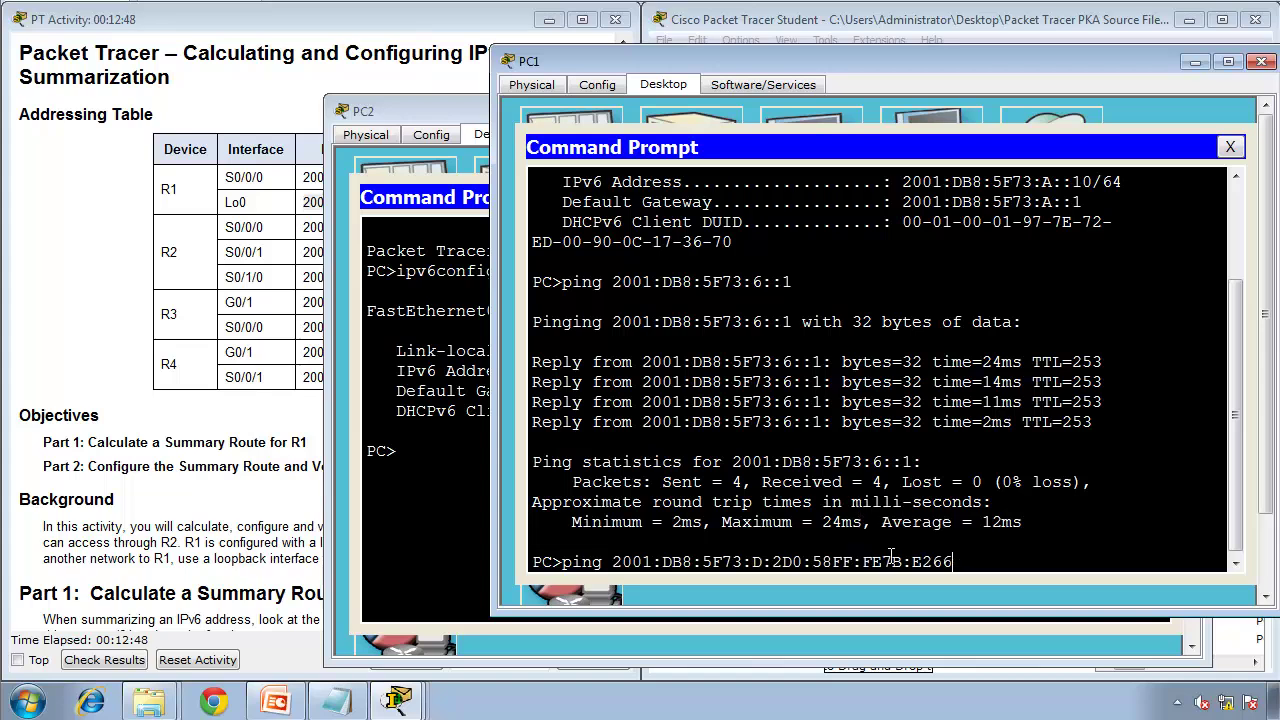
{"action": "key", "text": "Return"}
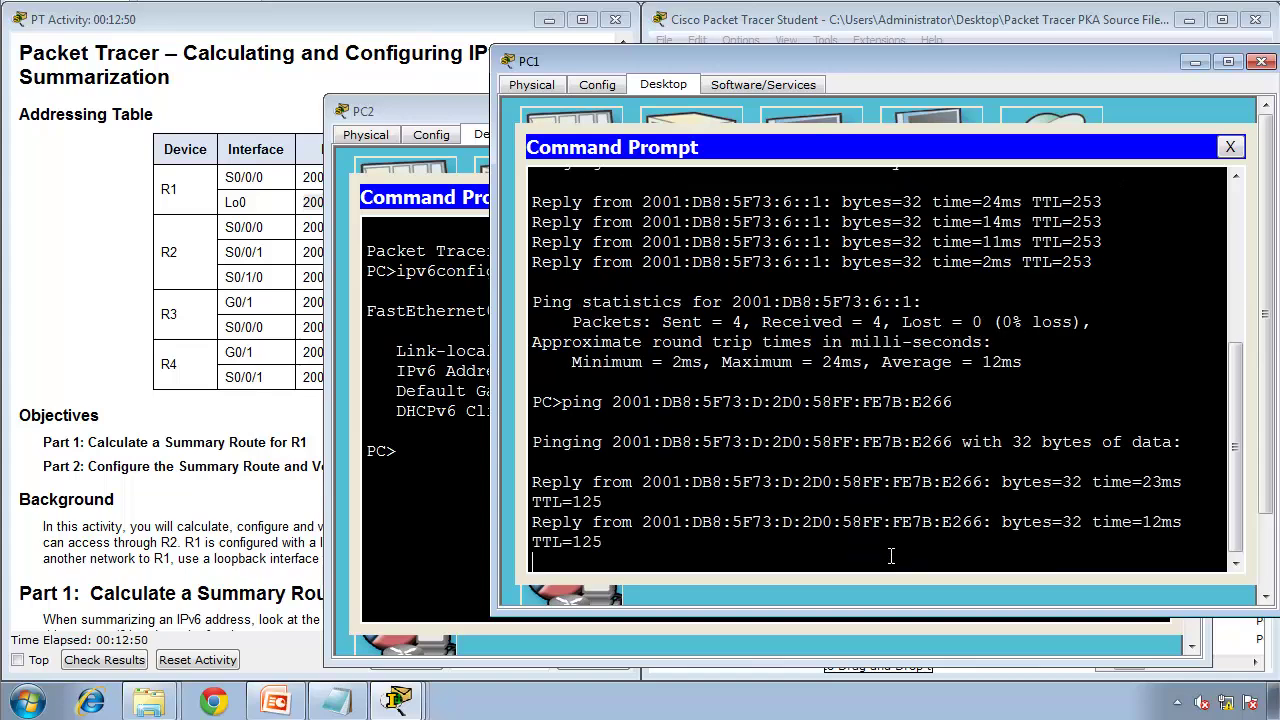
{"action": "left_click", "coordinate": [281, 436]}
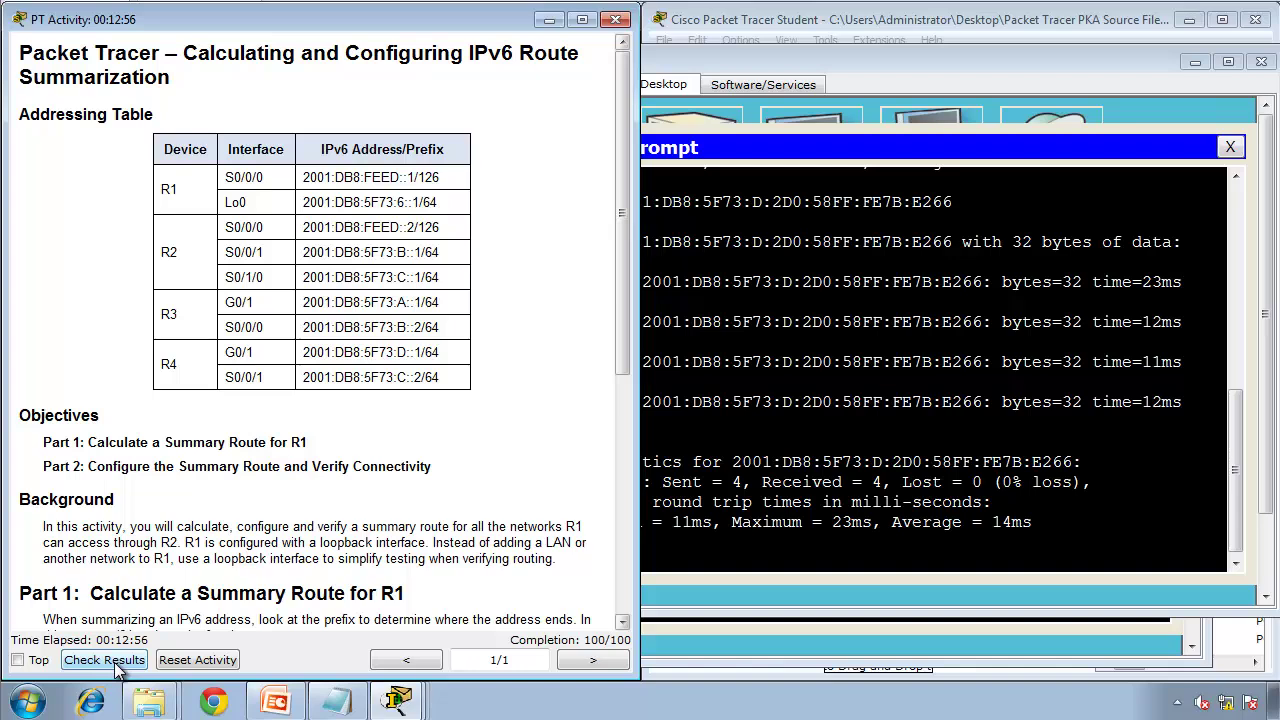
Return to the PowerPoint 6.4.2.4 IPv6 Route Summarization demonstration slide.
{"action": "left_click", "coordinate": [276, 702]}
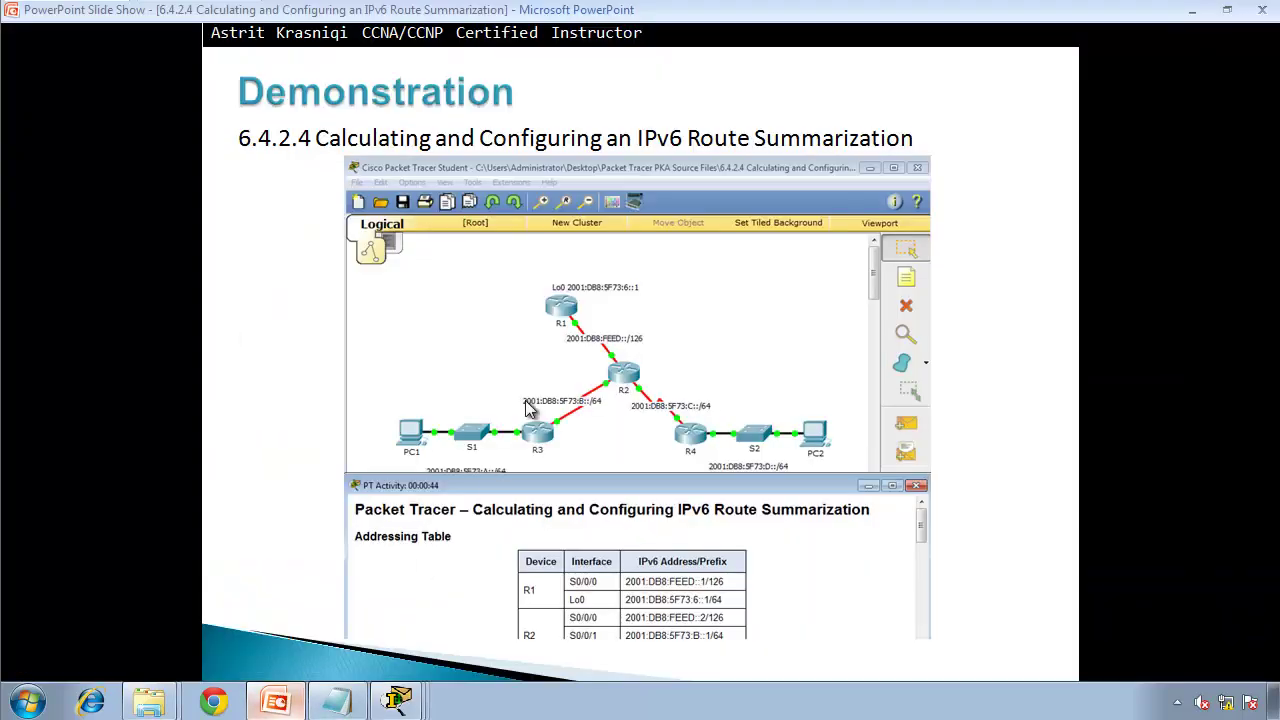